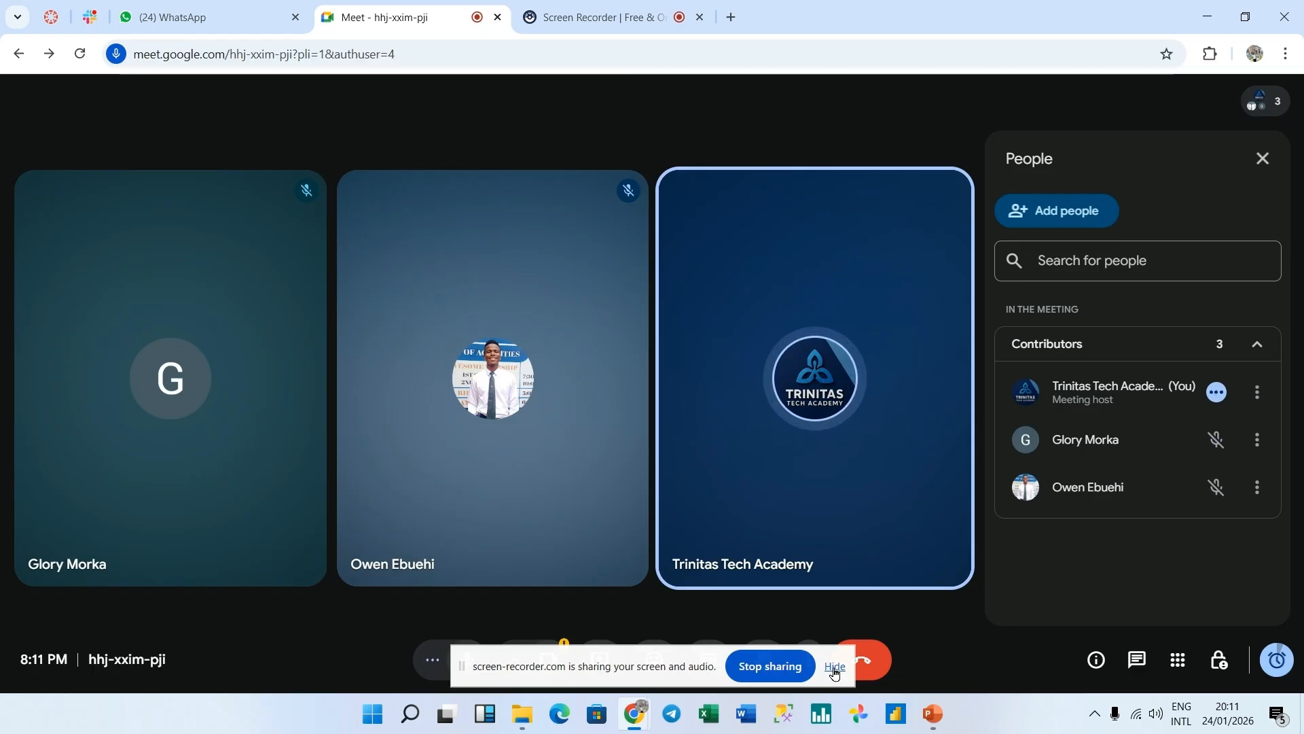
Hide the screen recorder's sharing notice and open a new browser tab
click(834, 667)
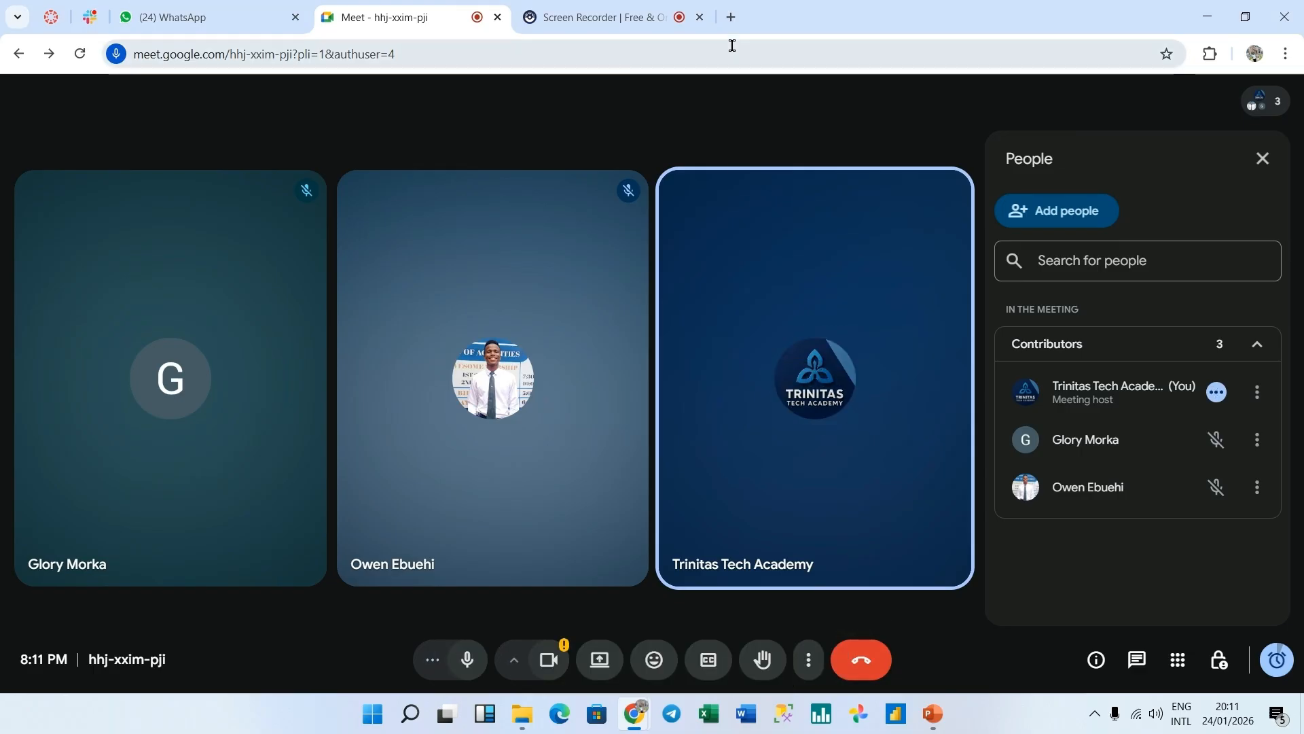
click(730, 17)
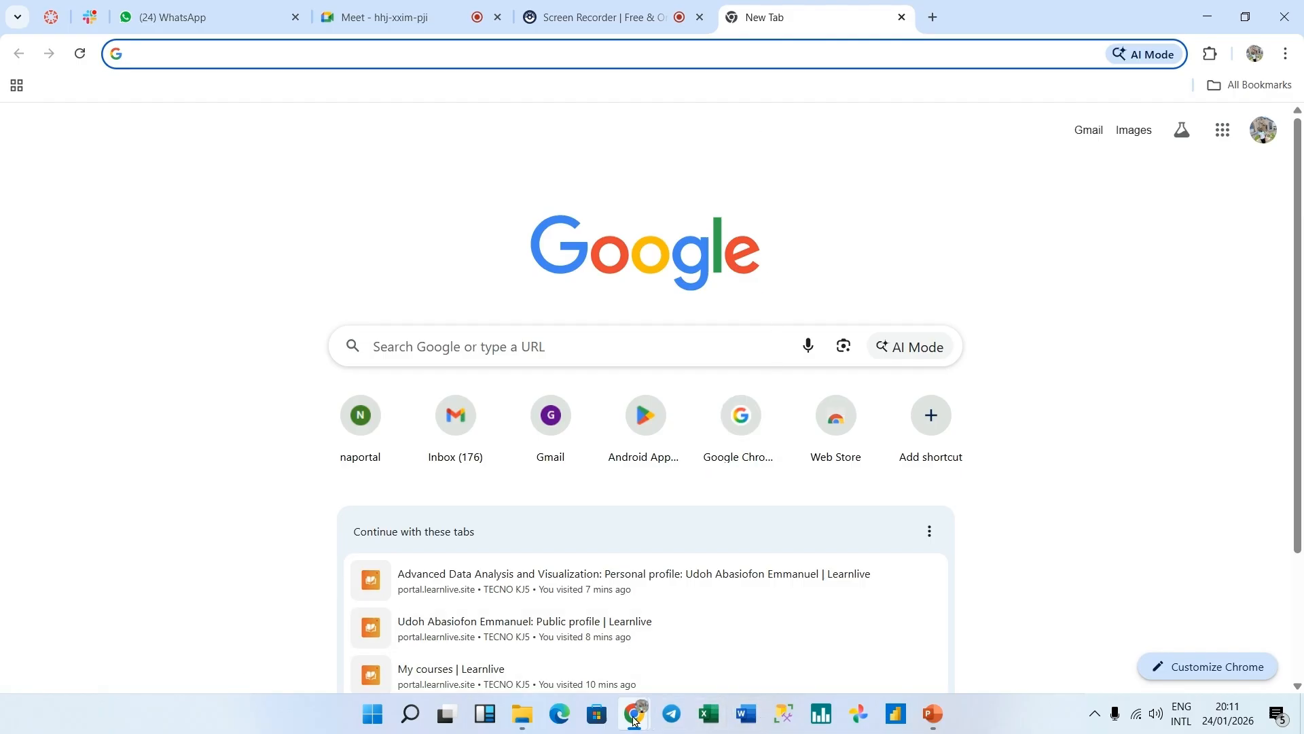
mouse_move(633, 713)
mouse_move(676, 632)
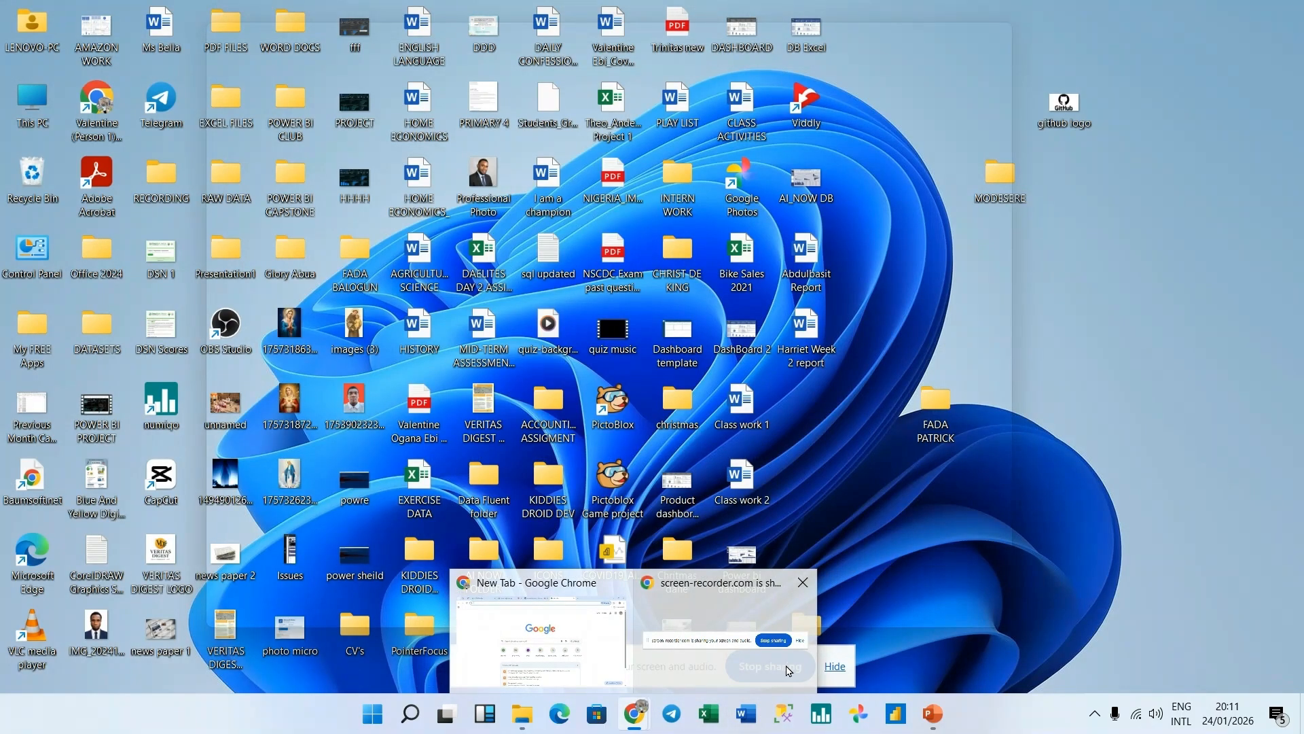
click(732, 633)
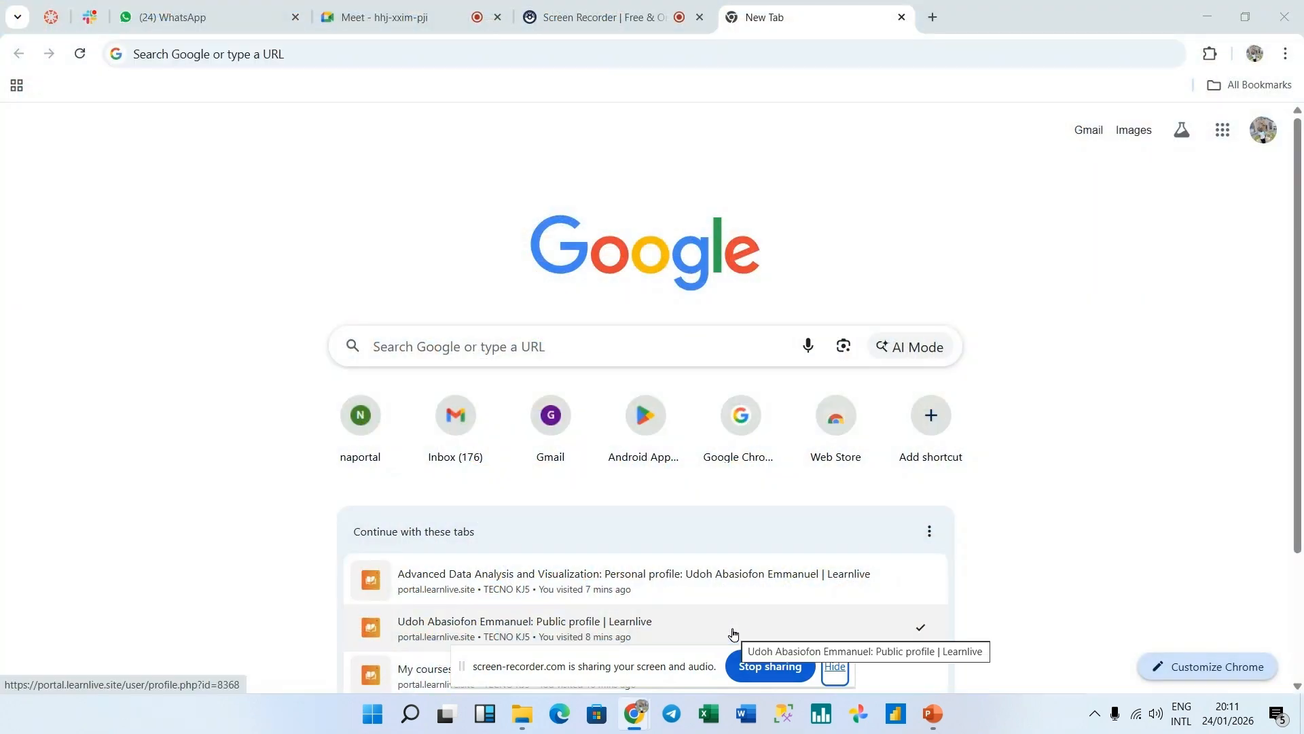
Return to the Google Meet call, hide the recorder's sharing notice, and present the entire screen without system audio
click(394, 20)
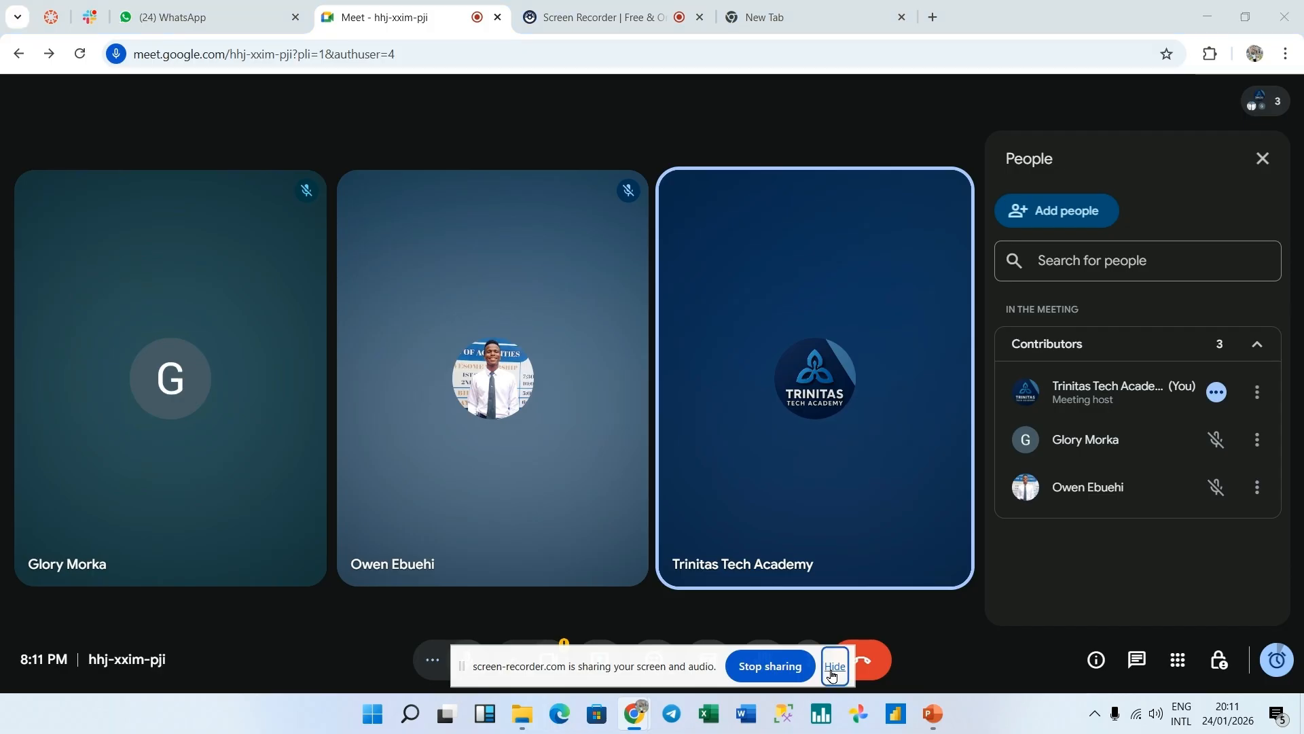
click(834, 668)
click(601, 662)
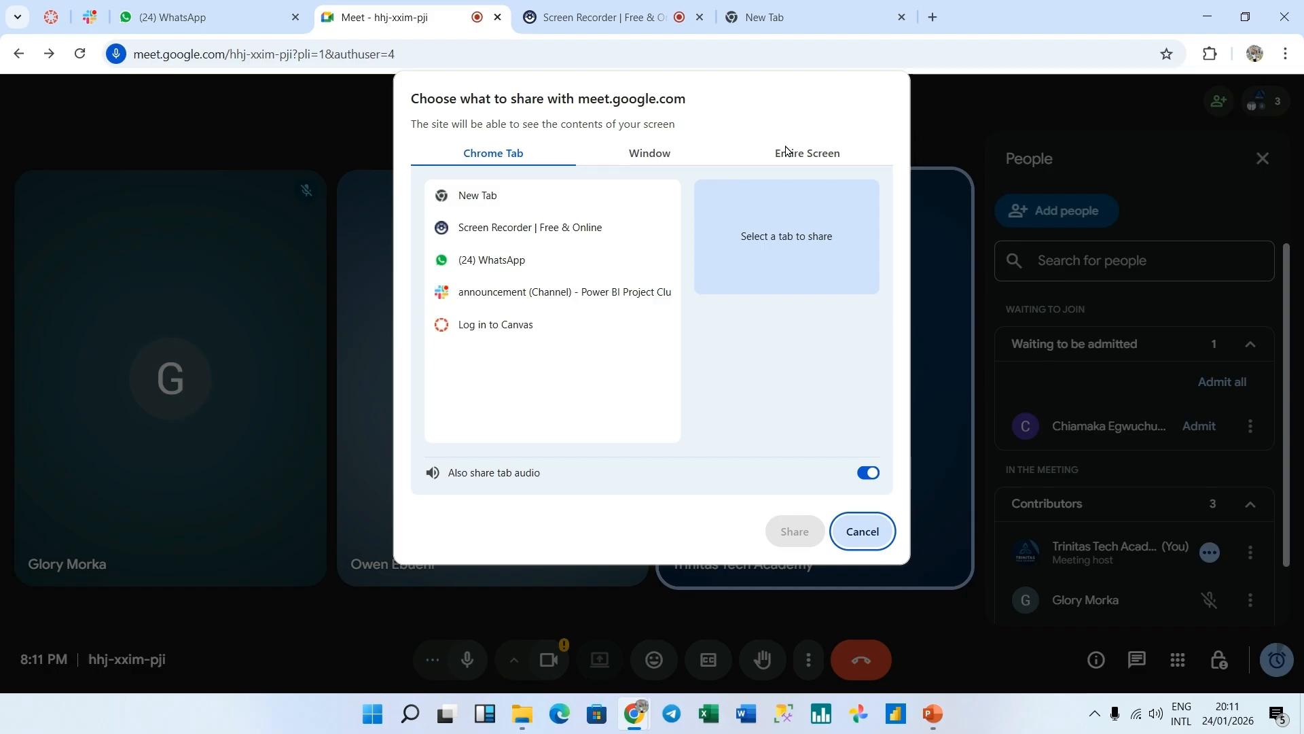
click(793, 155)
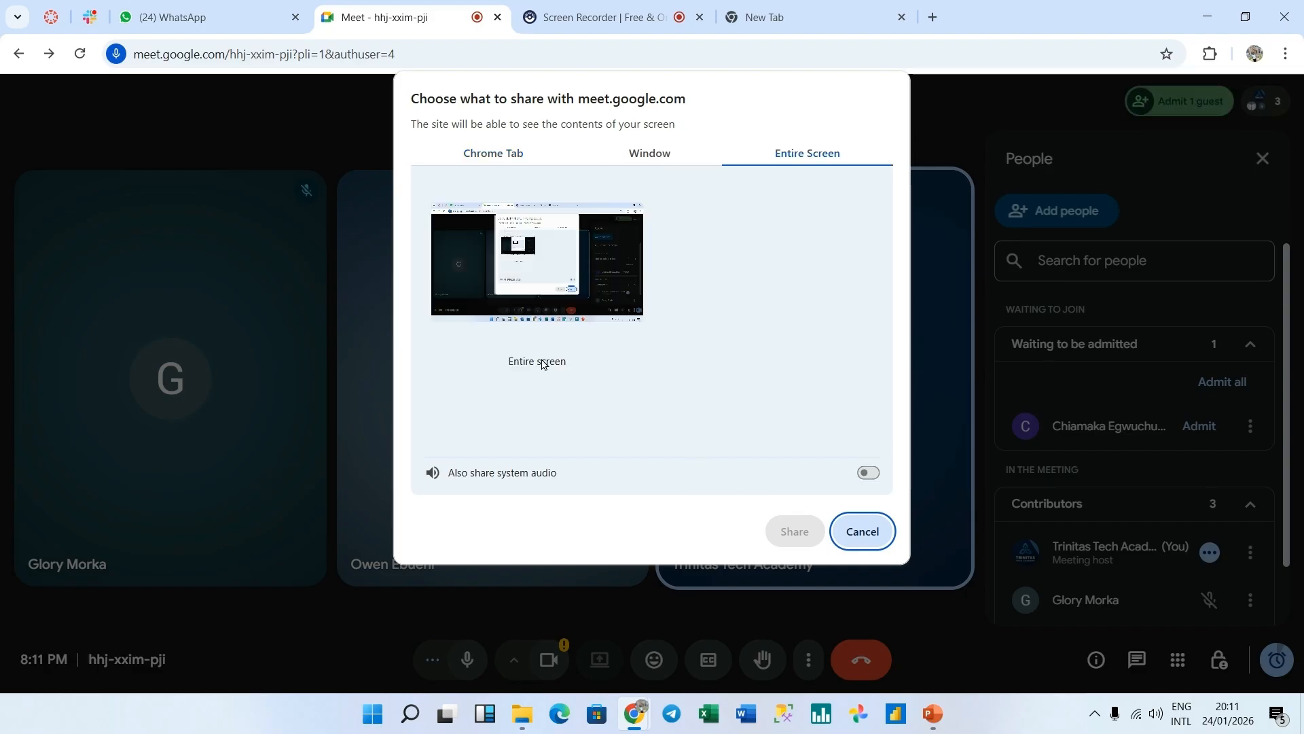
click(531, 268)
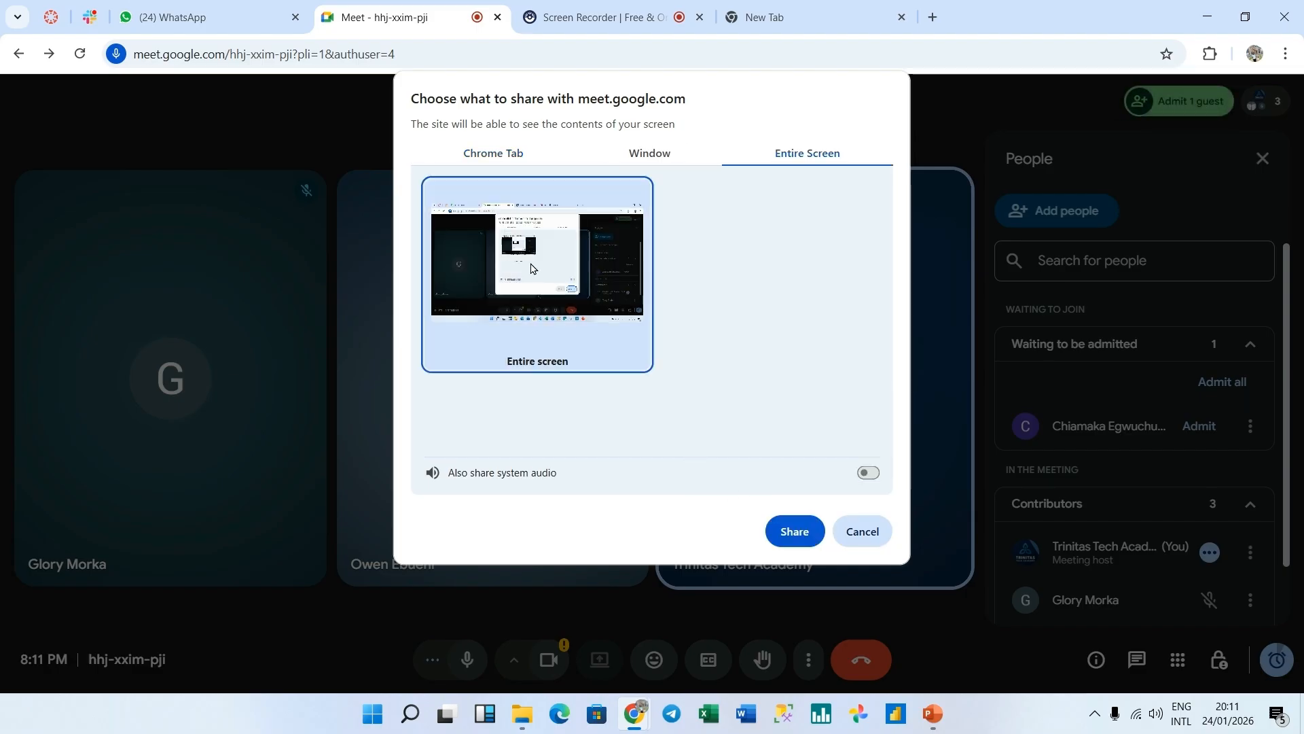
click(809, 532)
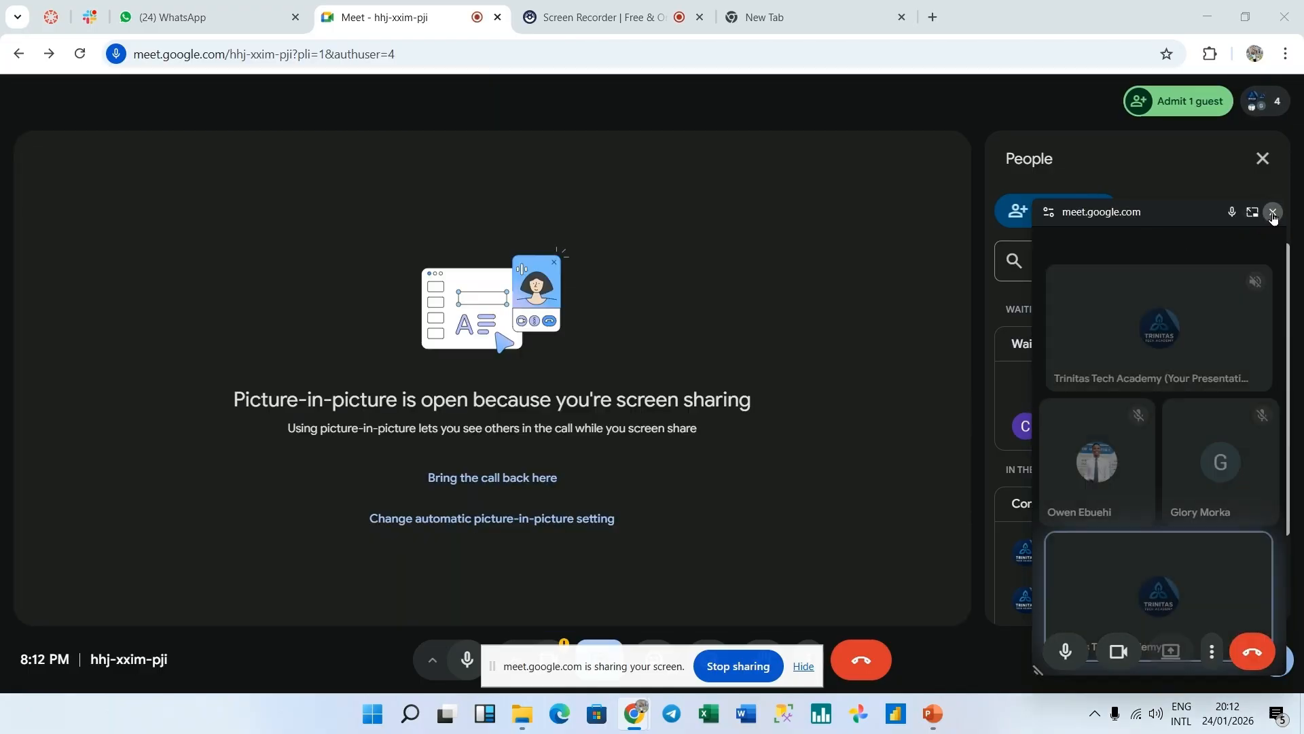
Close the picture-in-picture view of the call and admit all guests waiting to join
click(1273, 212)
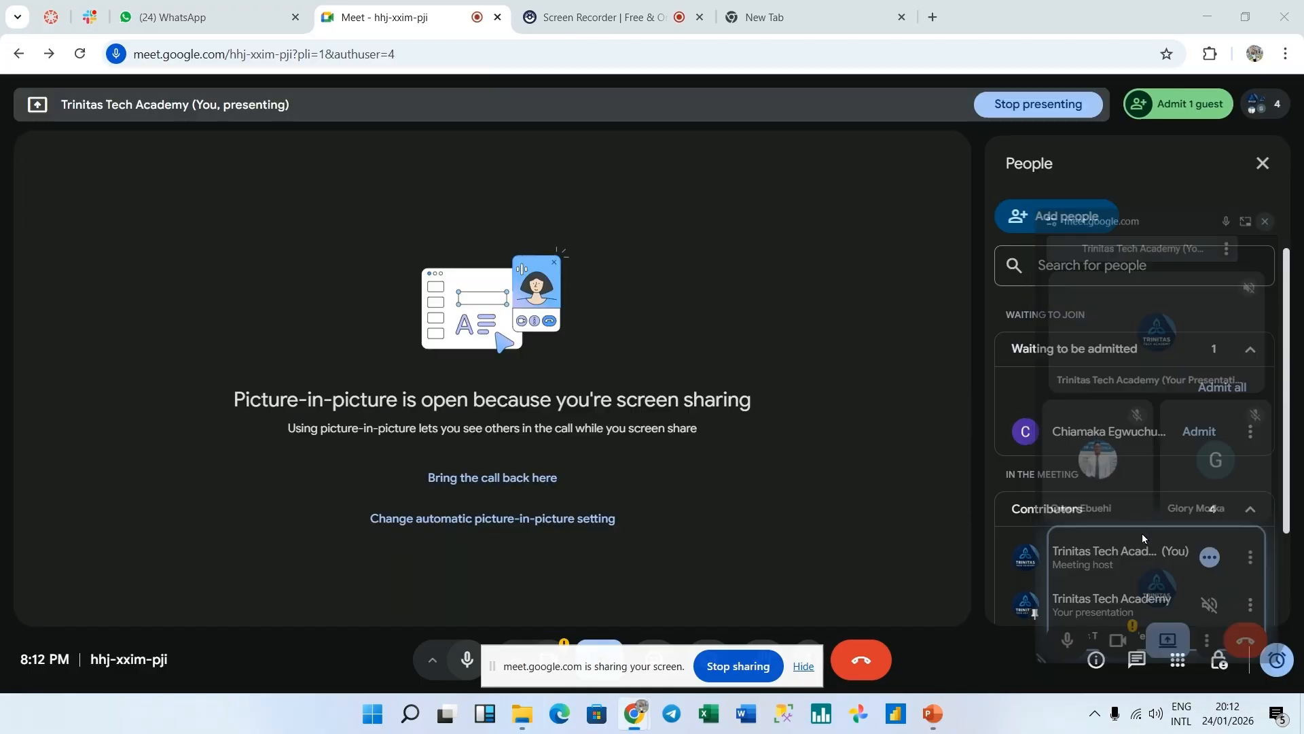
click(1217, 391)
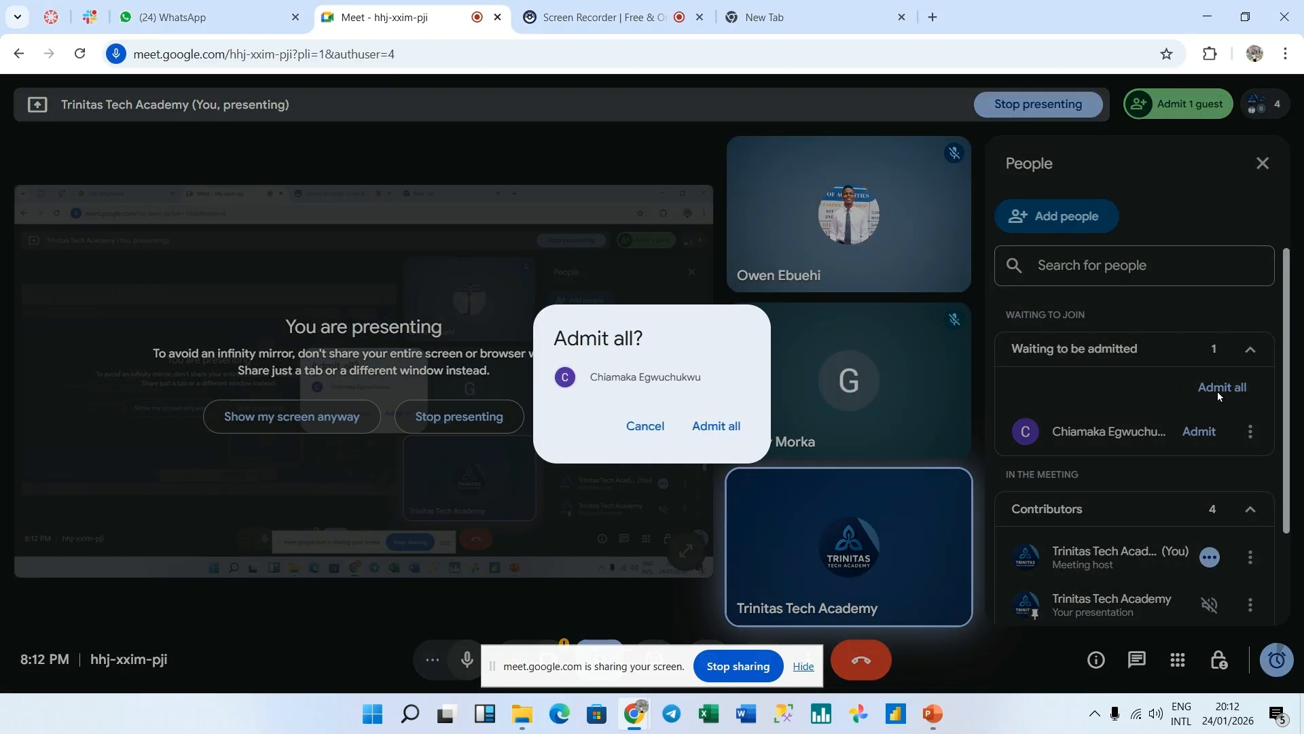
click(731, 427)
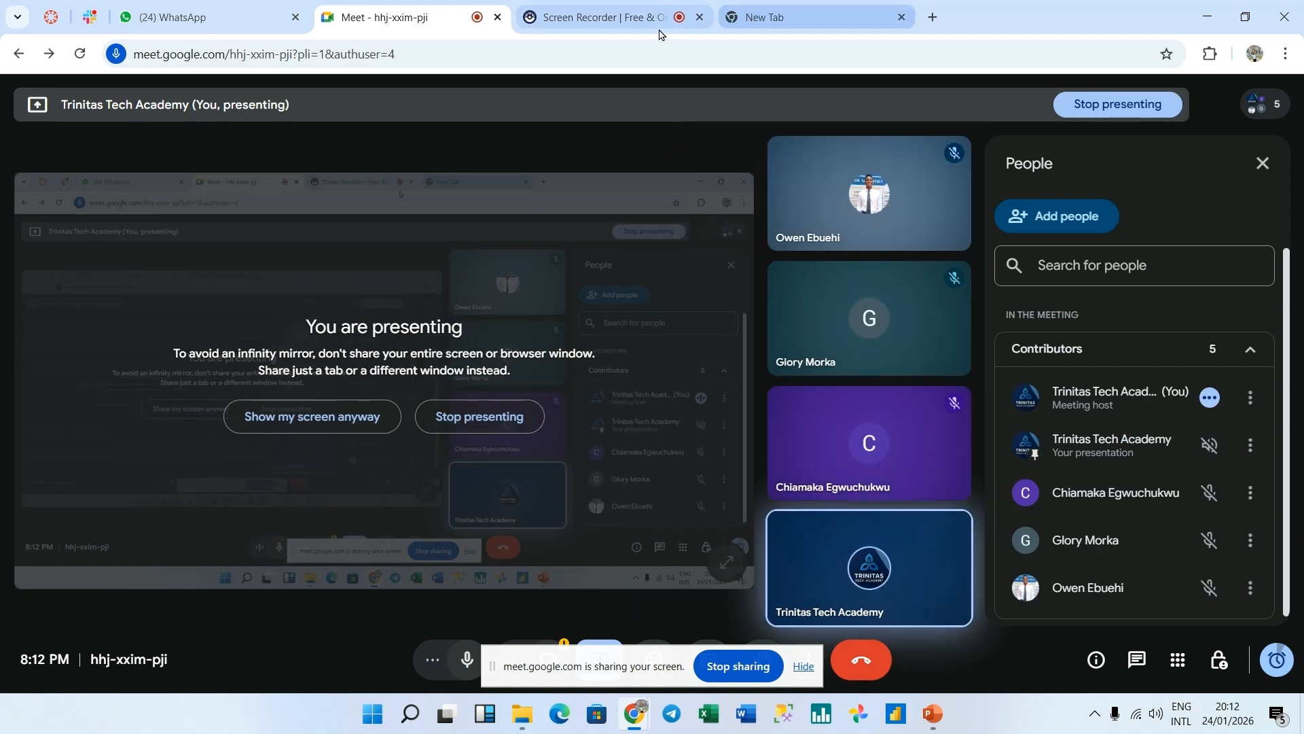
Search Google for "microsoft store" in the empty browser tab and open the Microsoft Store website from the results
mouse_move(615, 15)
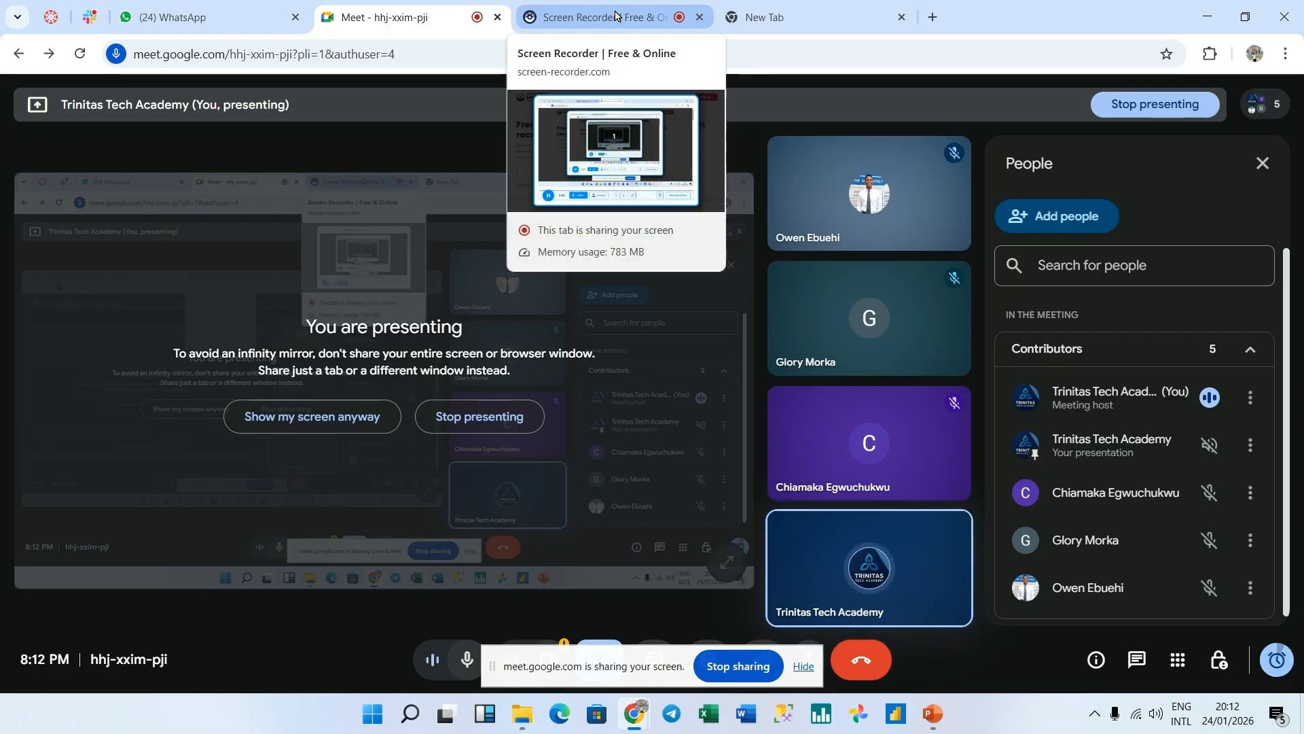
click(785, 17)
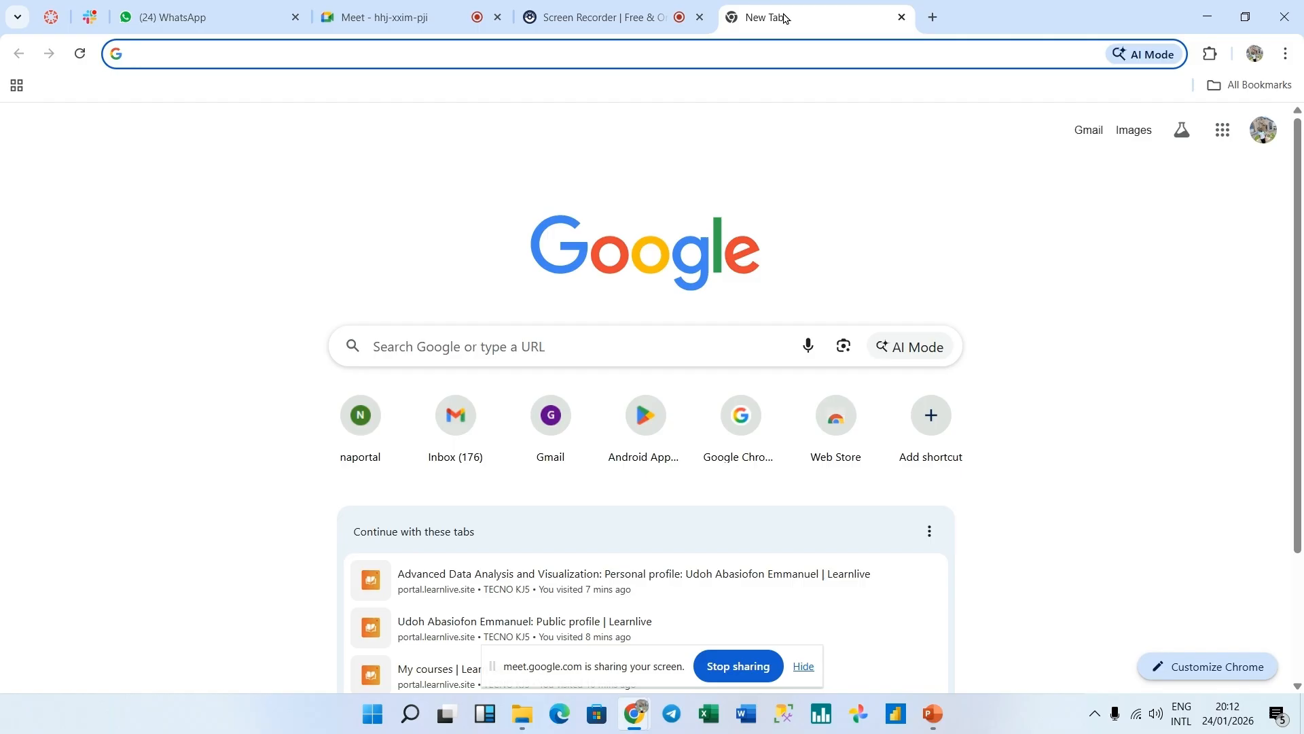
click(481, 329)
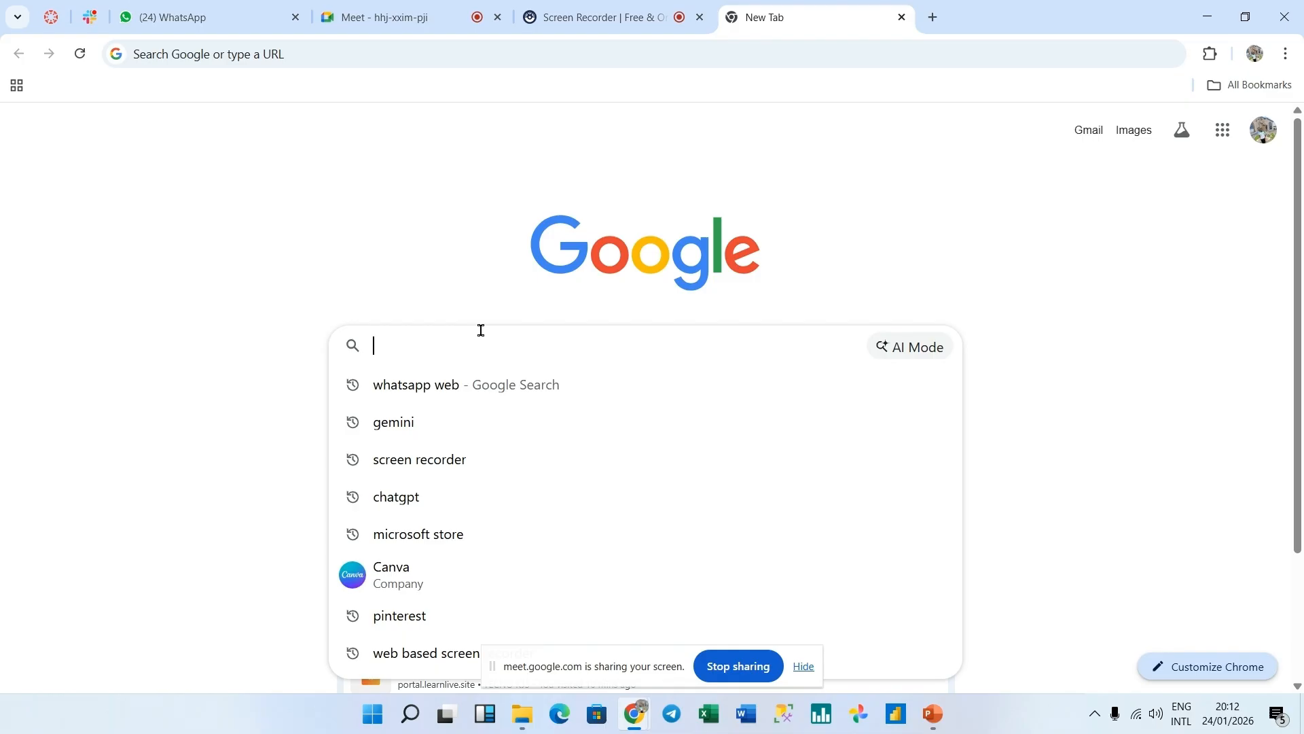
text(micro)
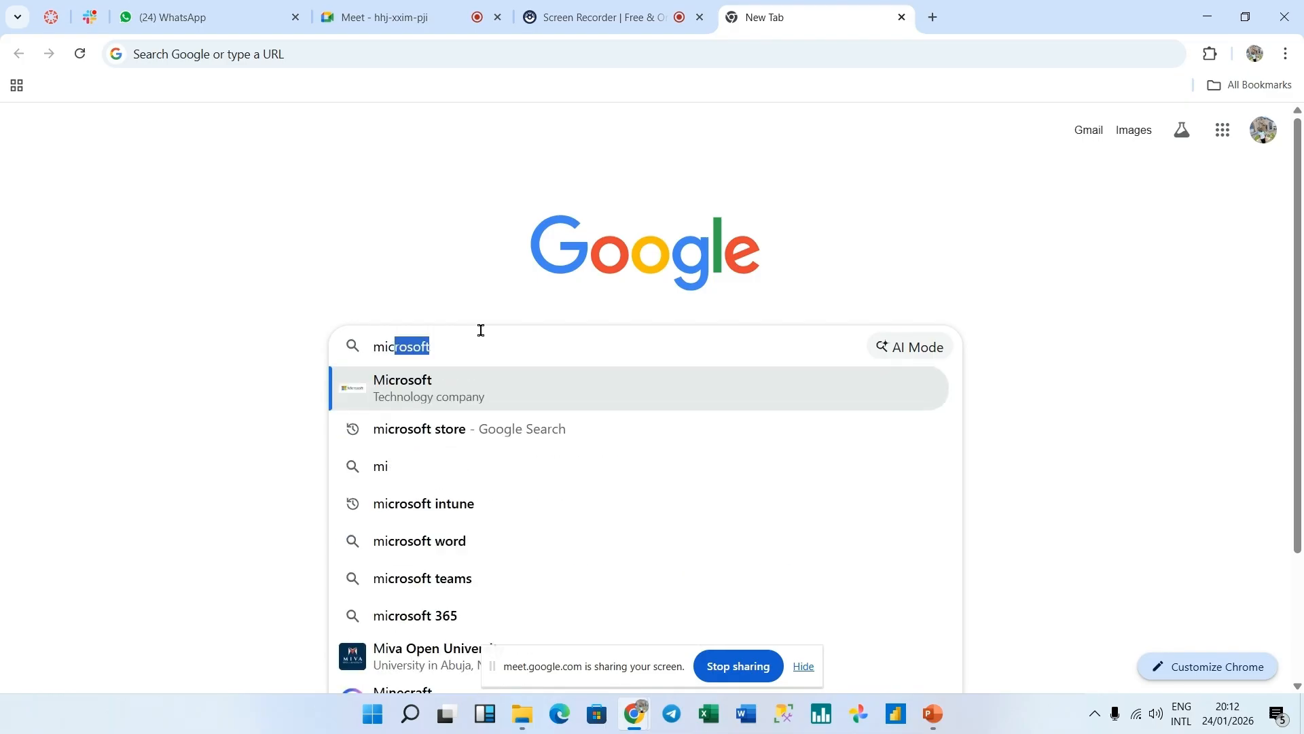
text(soft)
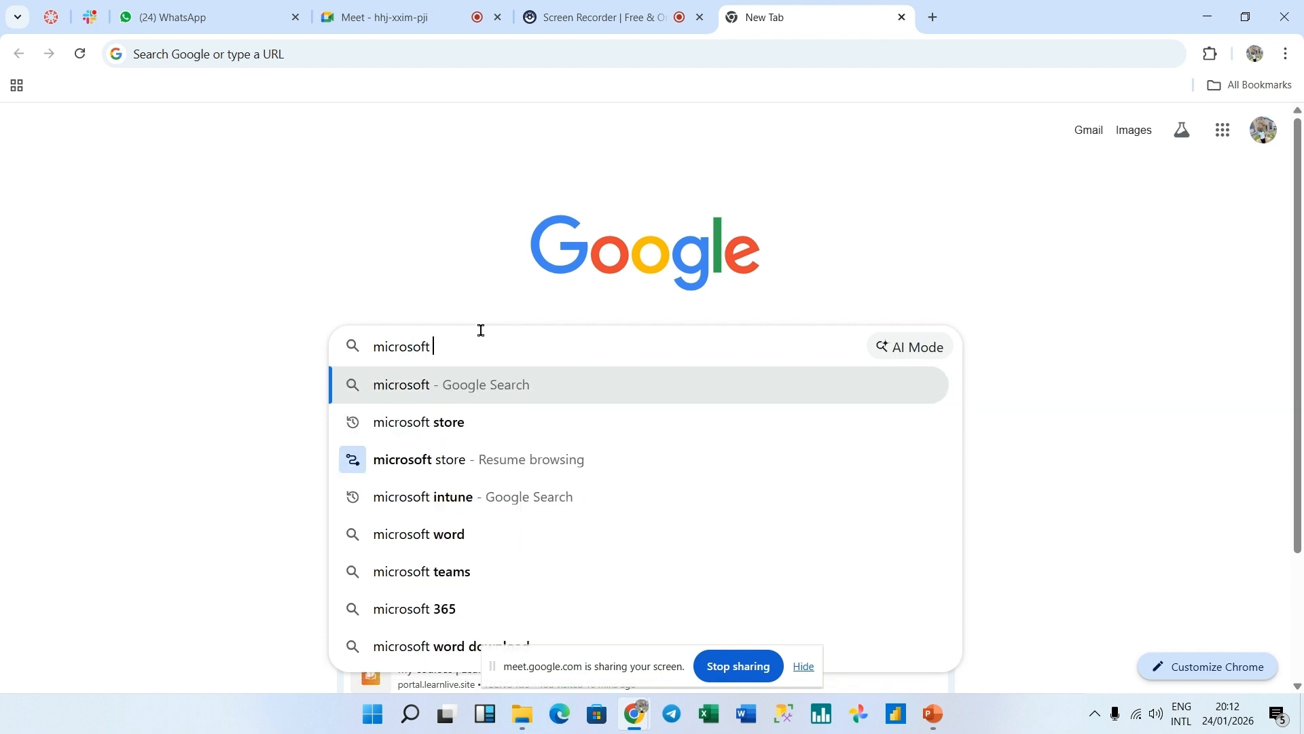
text( dtore)
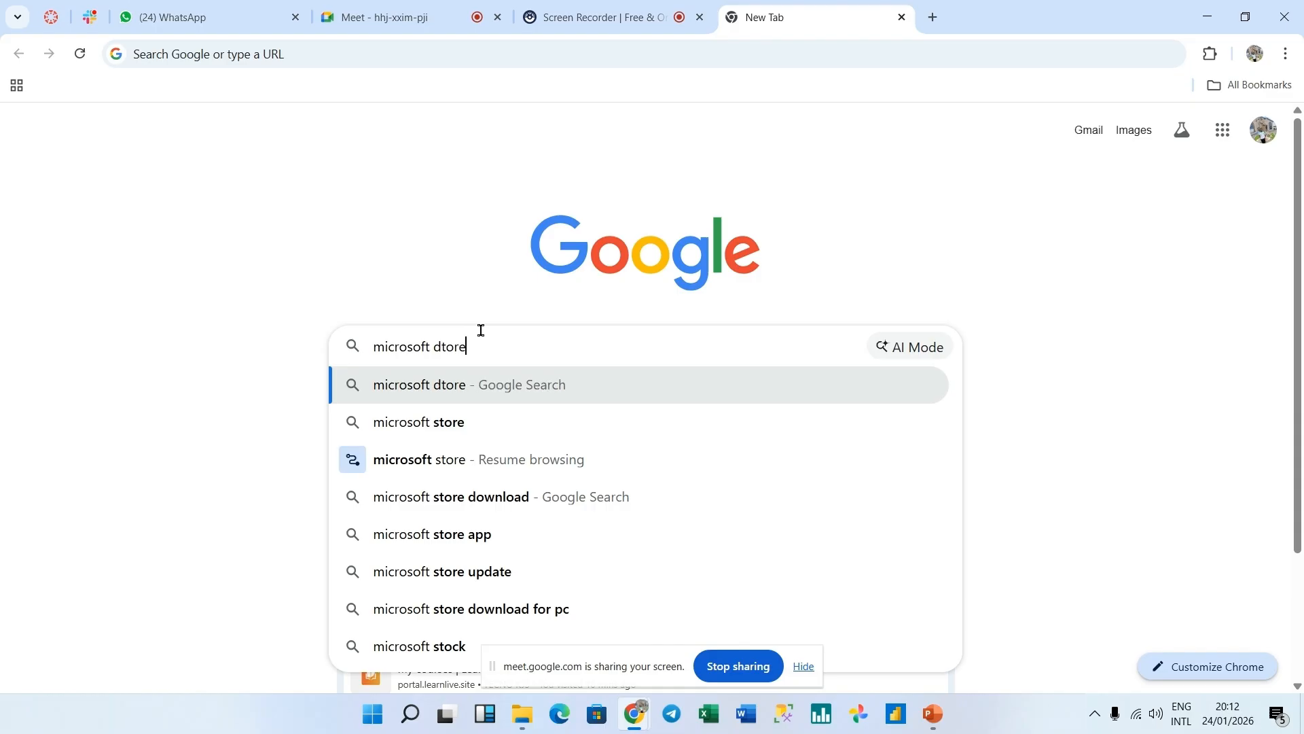
key(BackSpace)
key(BackSpace)
key(BackSpace)
key(BackSpace)
key(BackSpace)
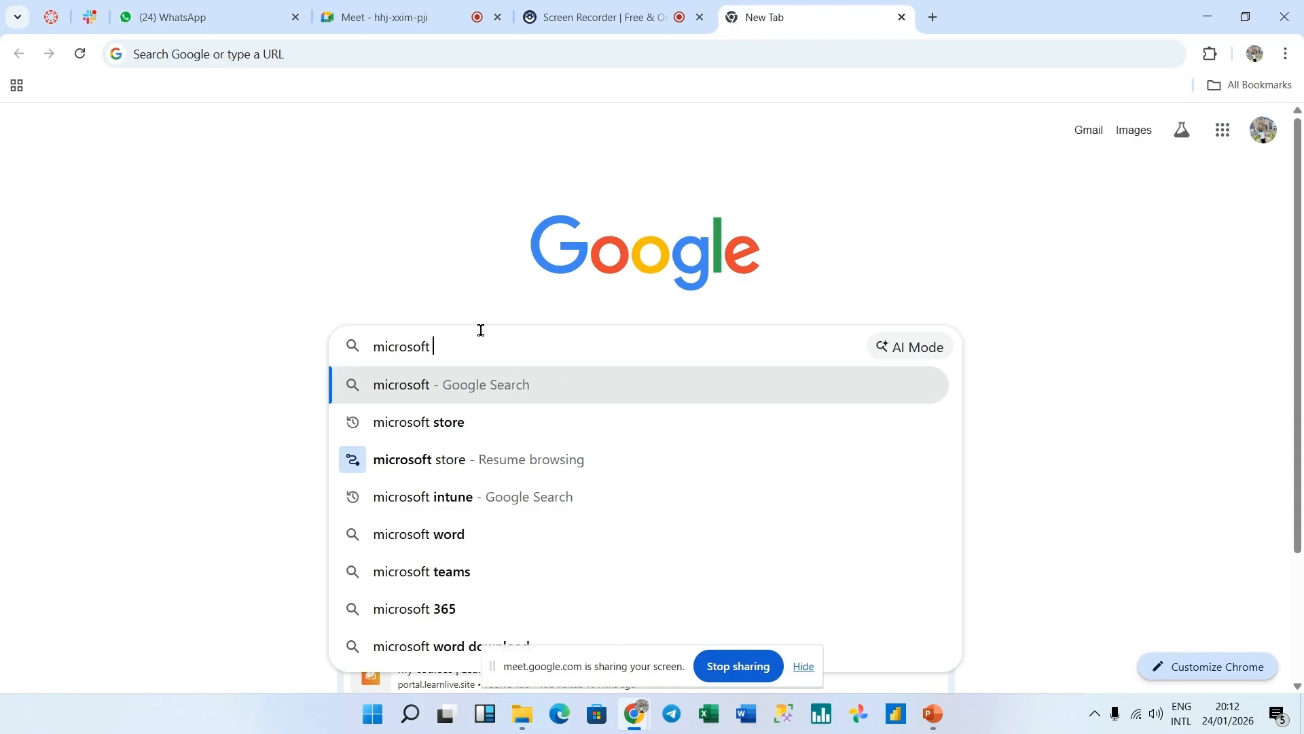
text(store)
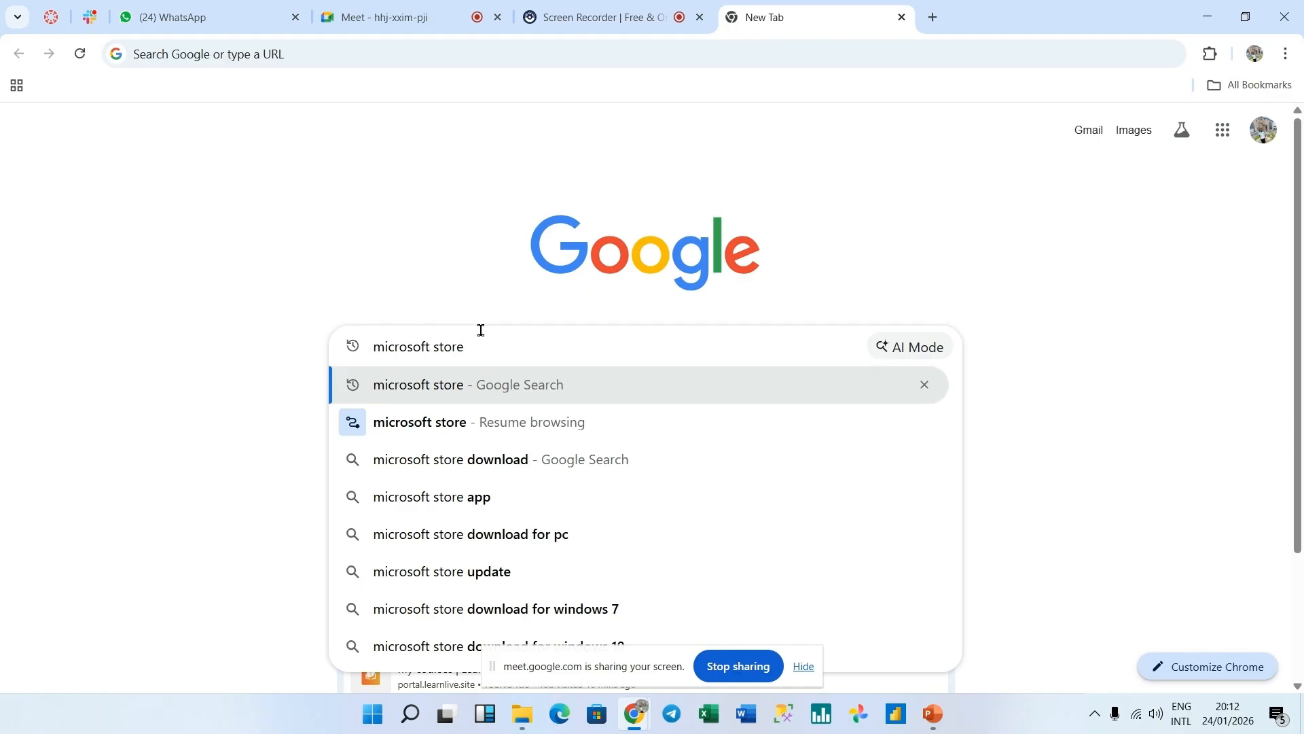
key(Return)
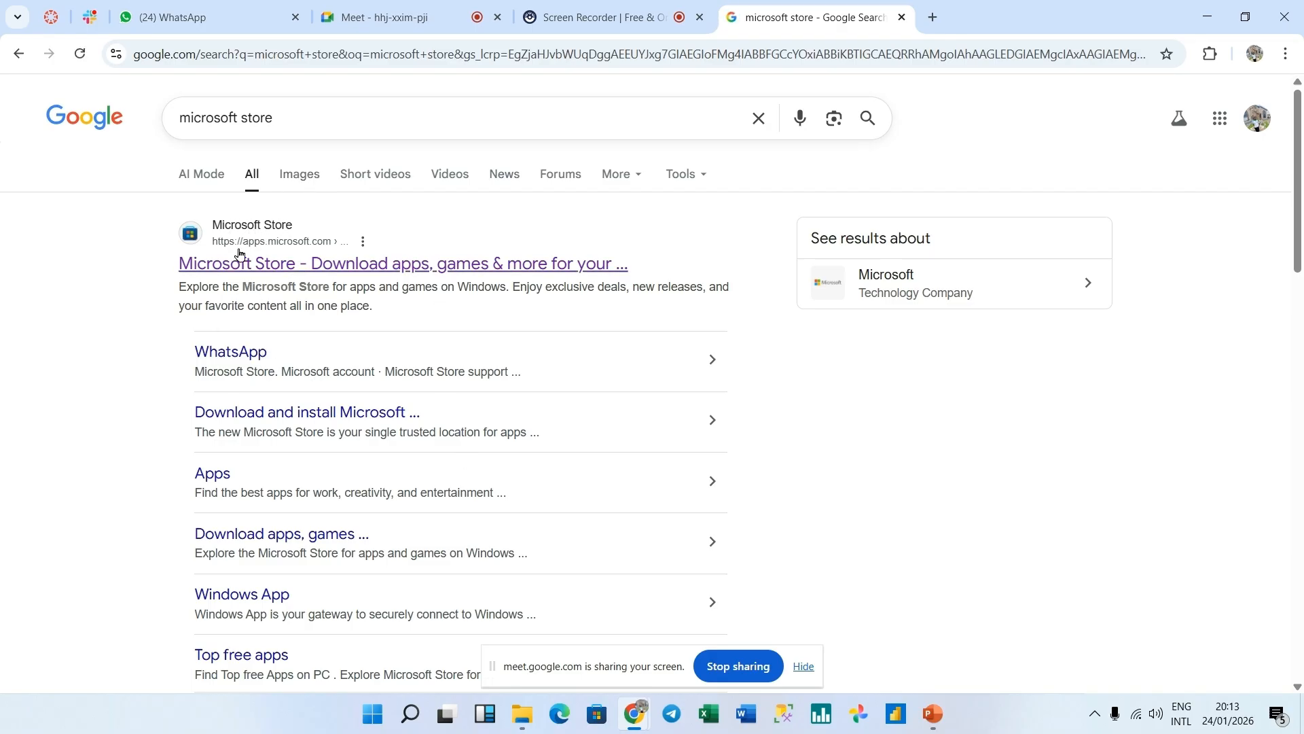
click(271, 274)
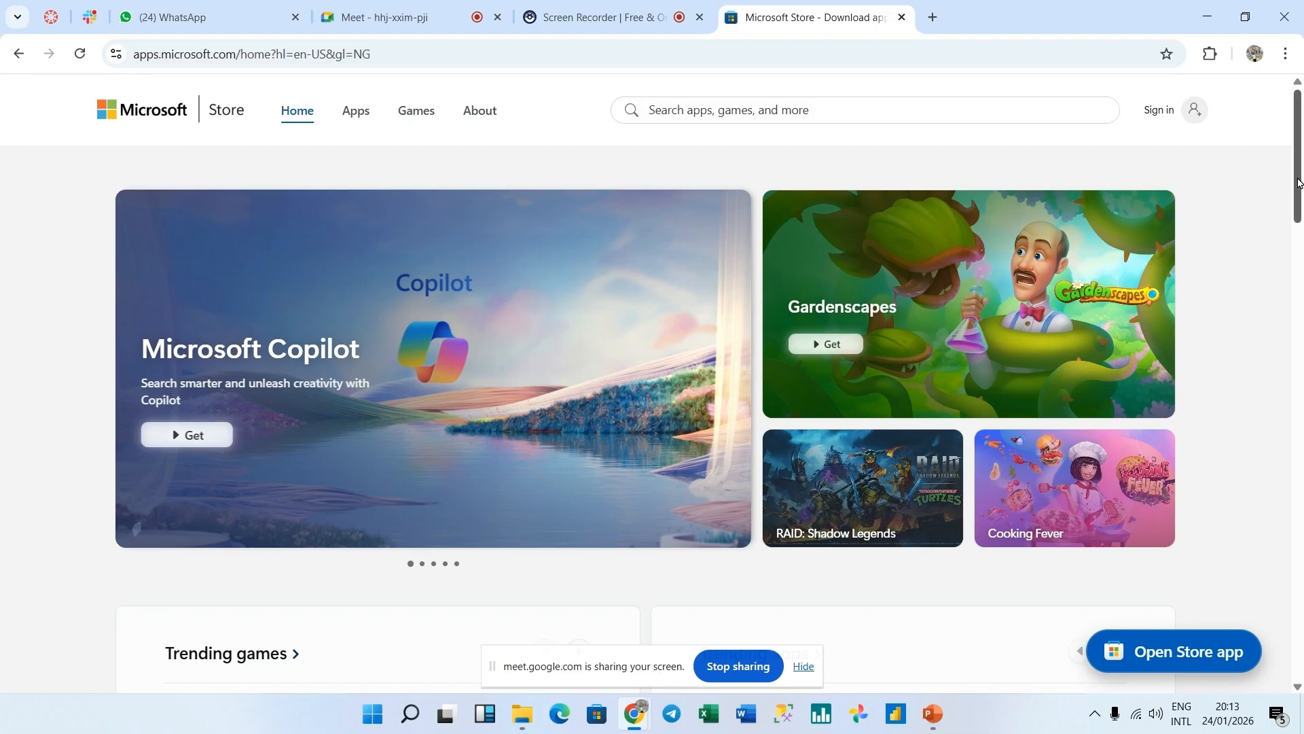
Search the Microsoft Store website for "power bi desktop"
scroll(1294, 211, down, 1)
drag(1294, 211, 1293, 125)
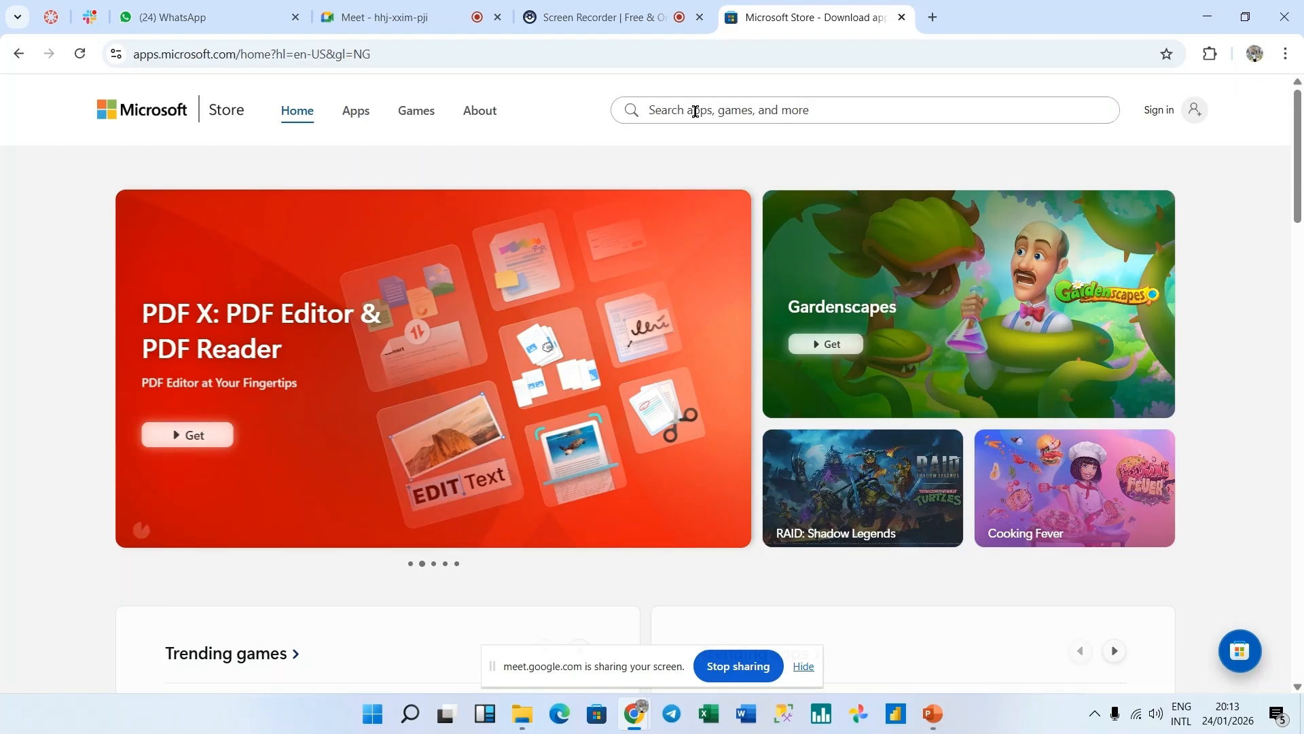
click(744, 112)
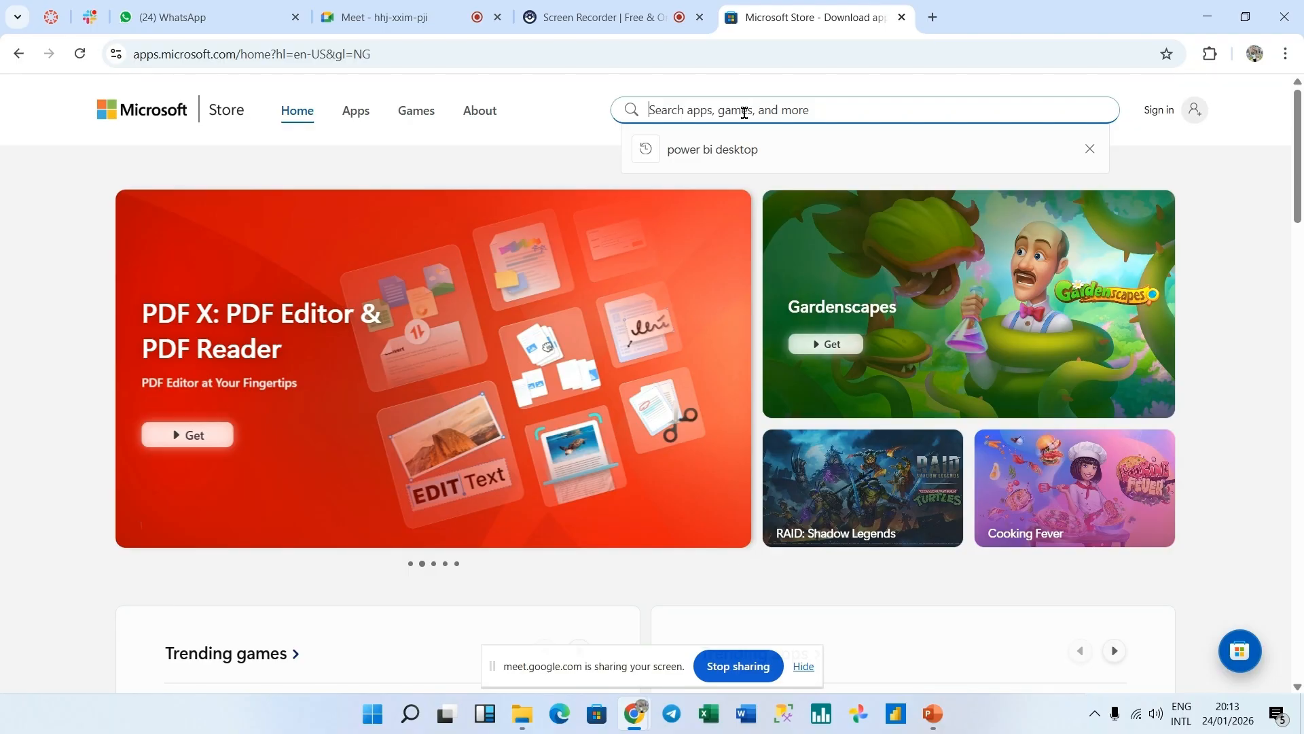
text(power)
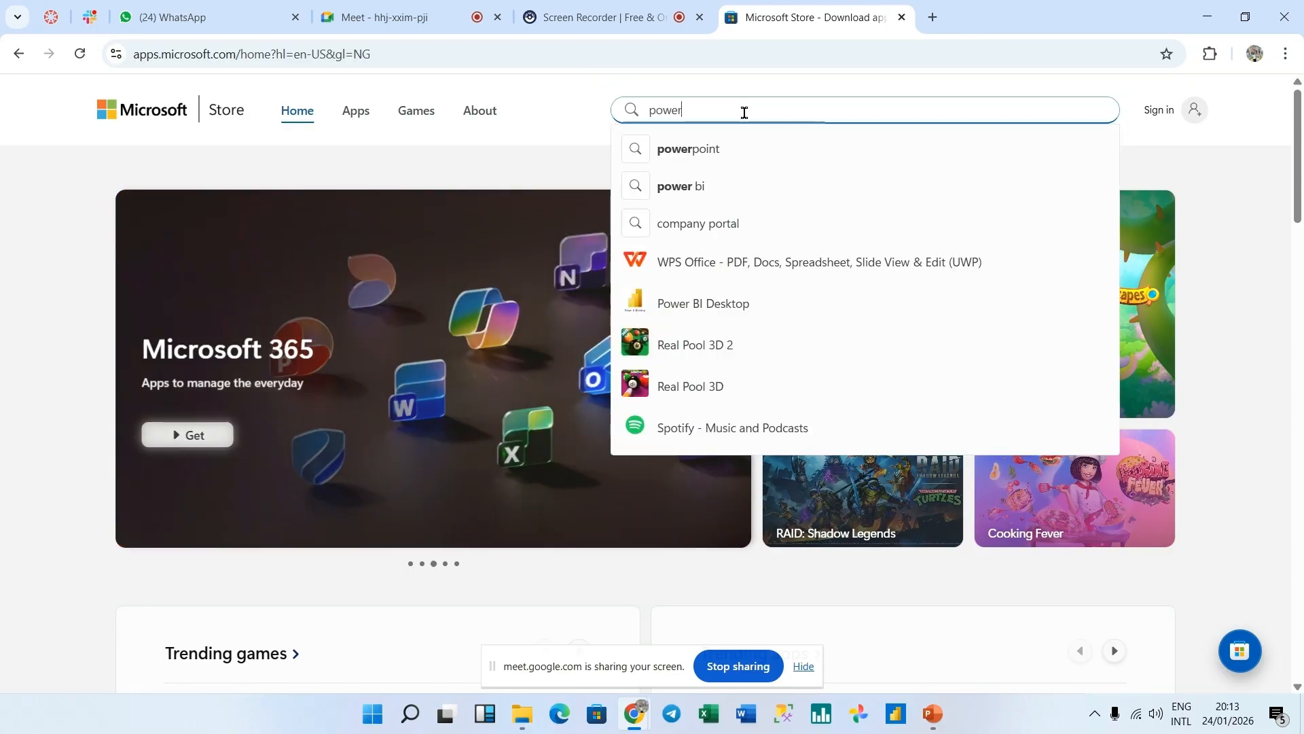
text( bi)
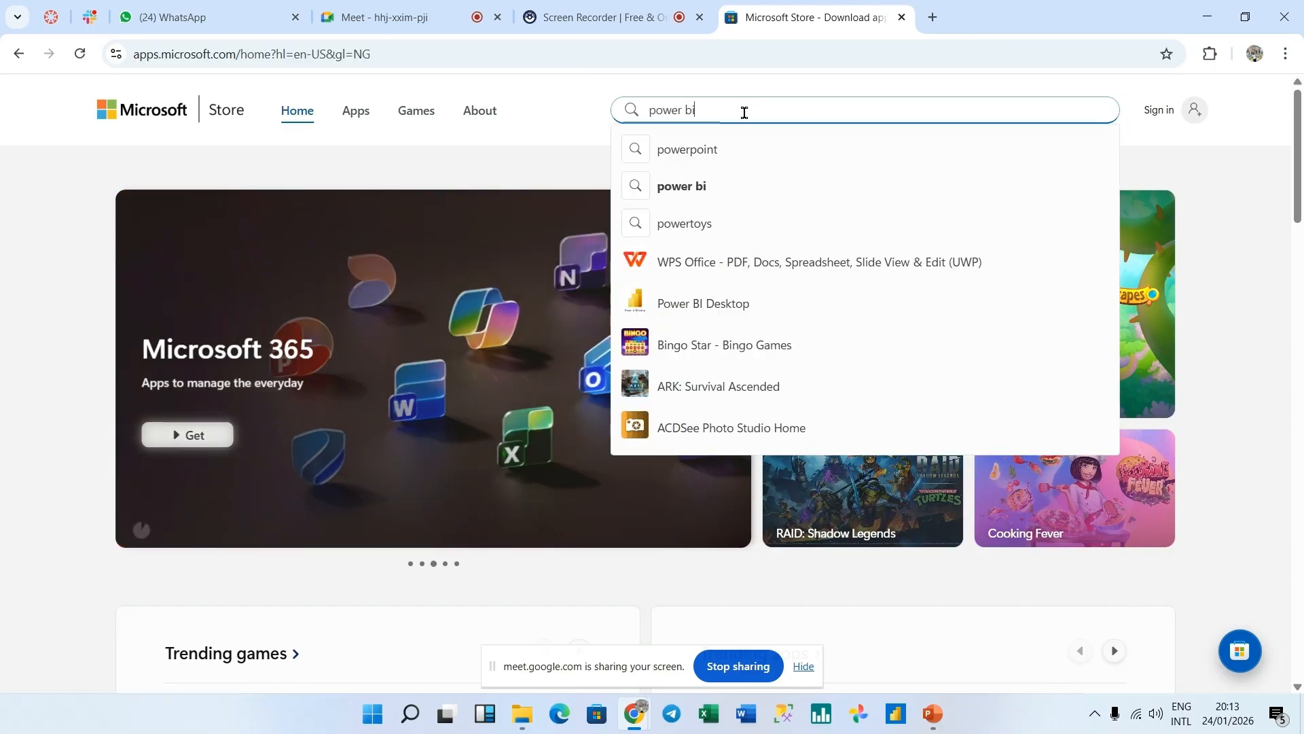
text( desk)
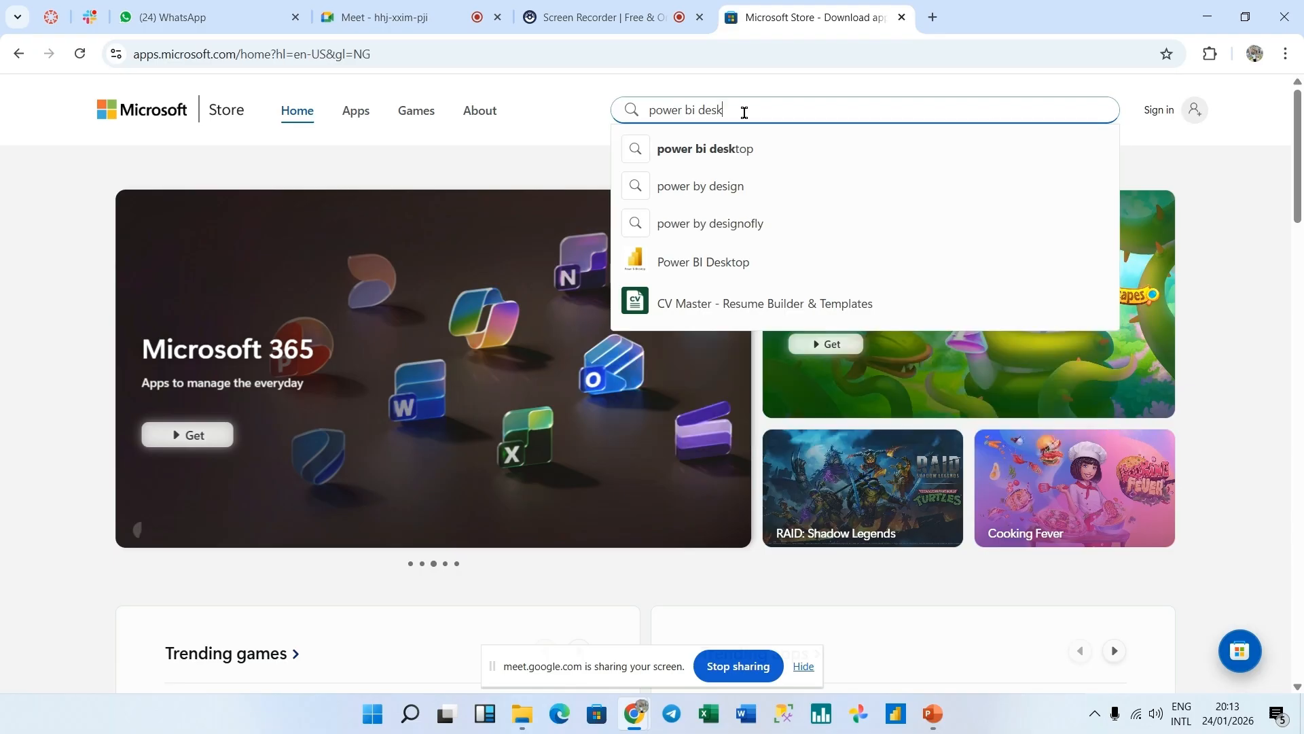
text(top)
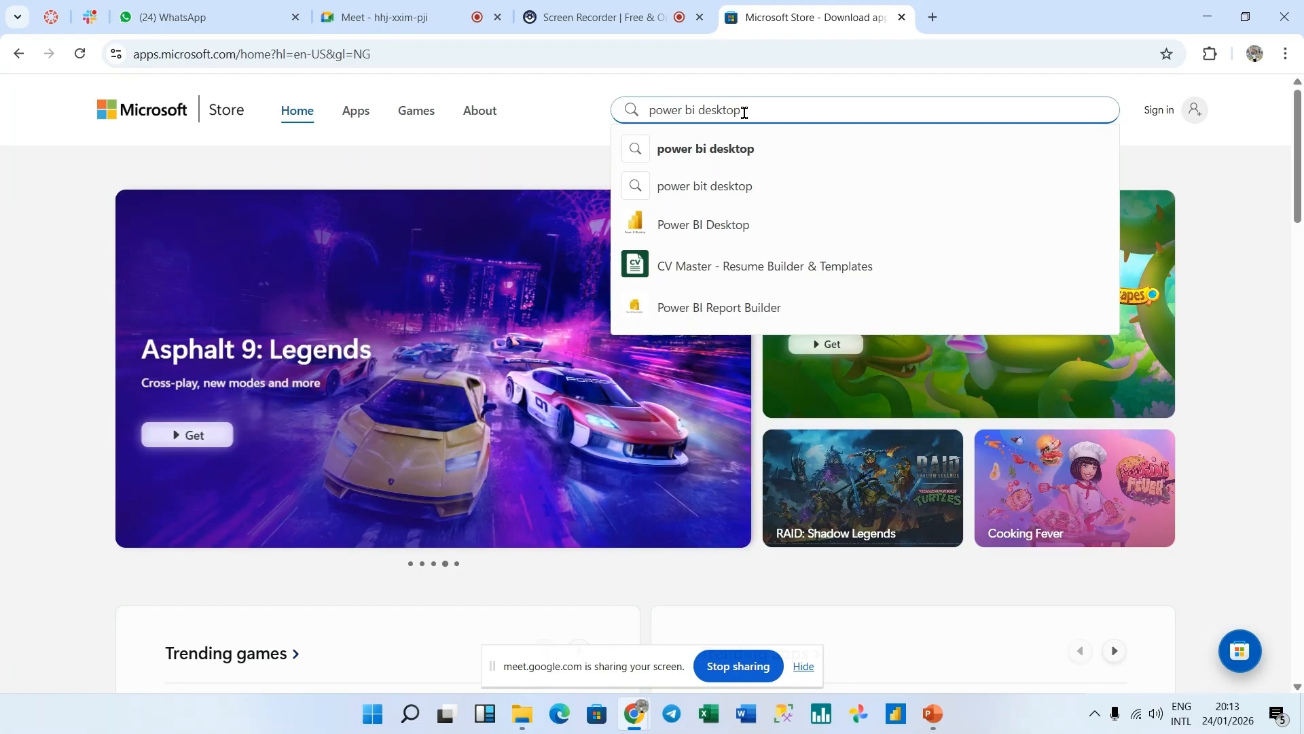
key(Return)
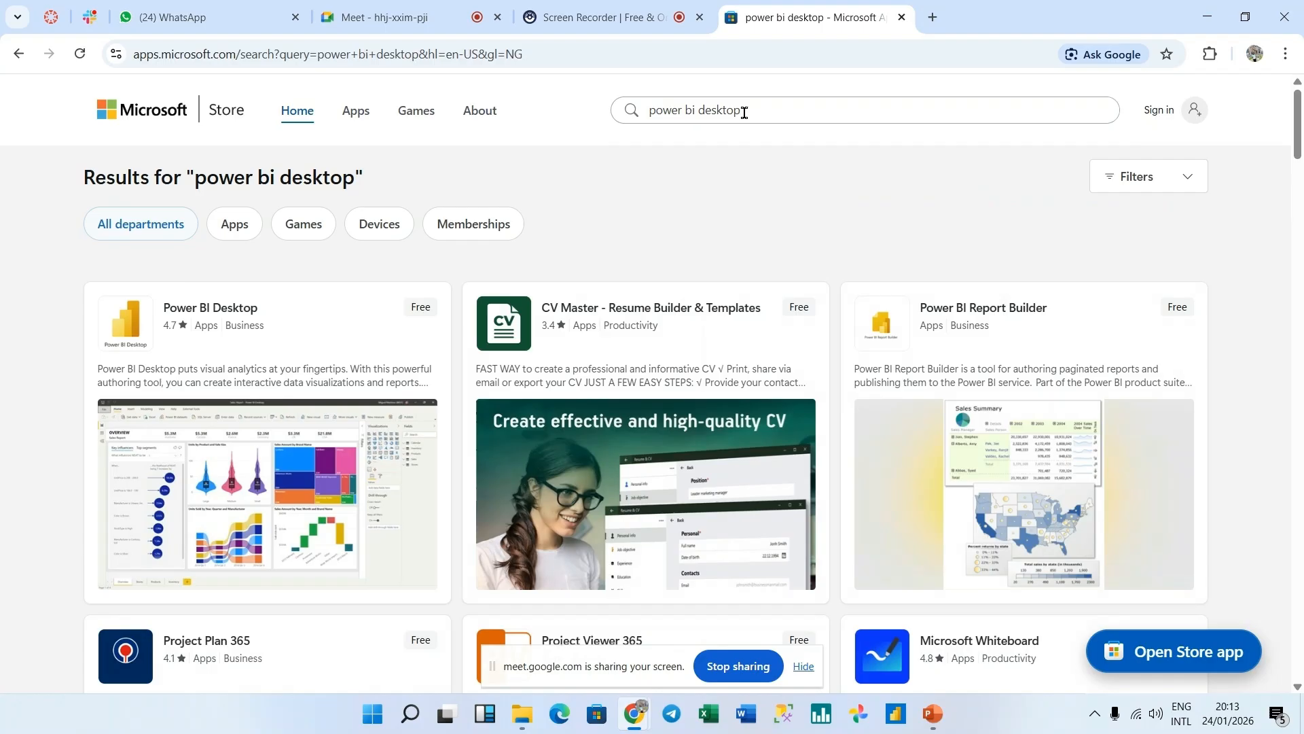
Open the Power BI Desktop app page from the store's search results
scroll(188, 143, down, 2)
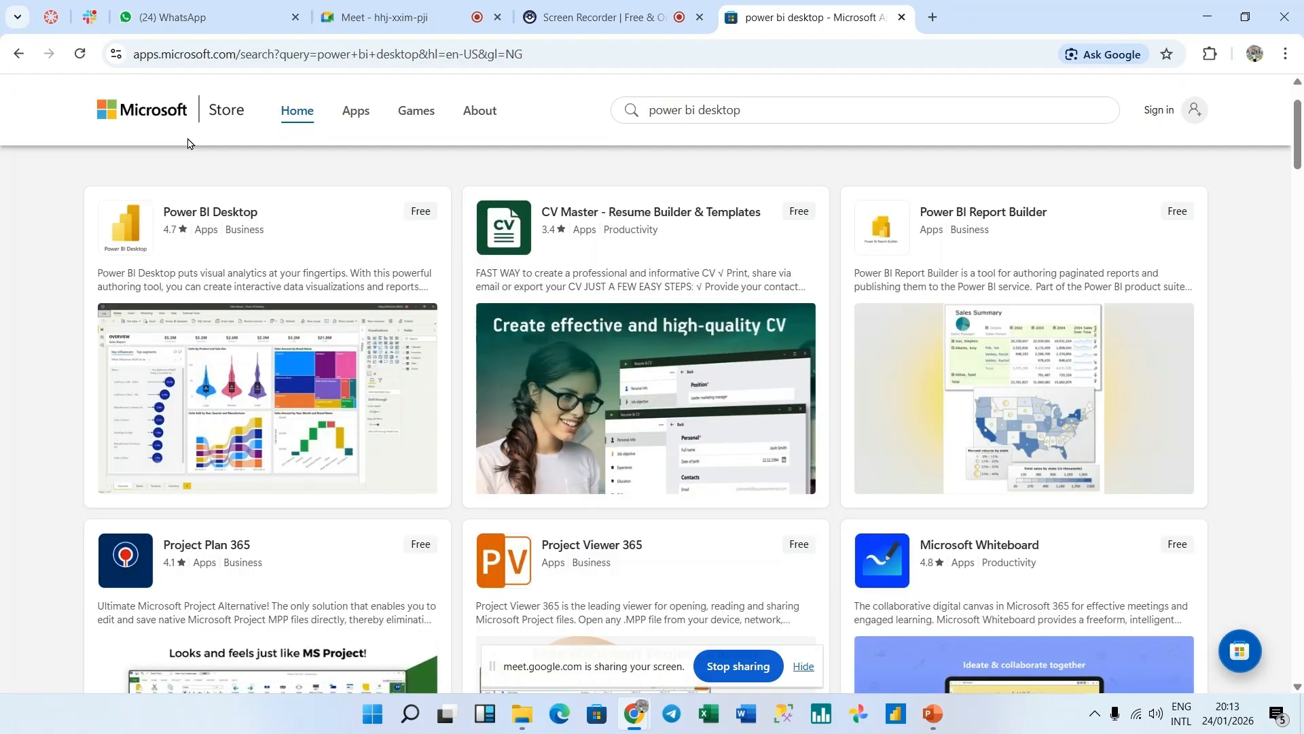
click(191, 222)
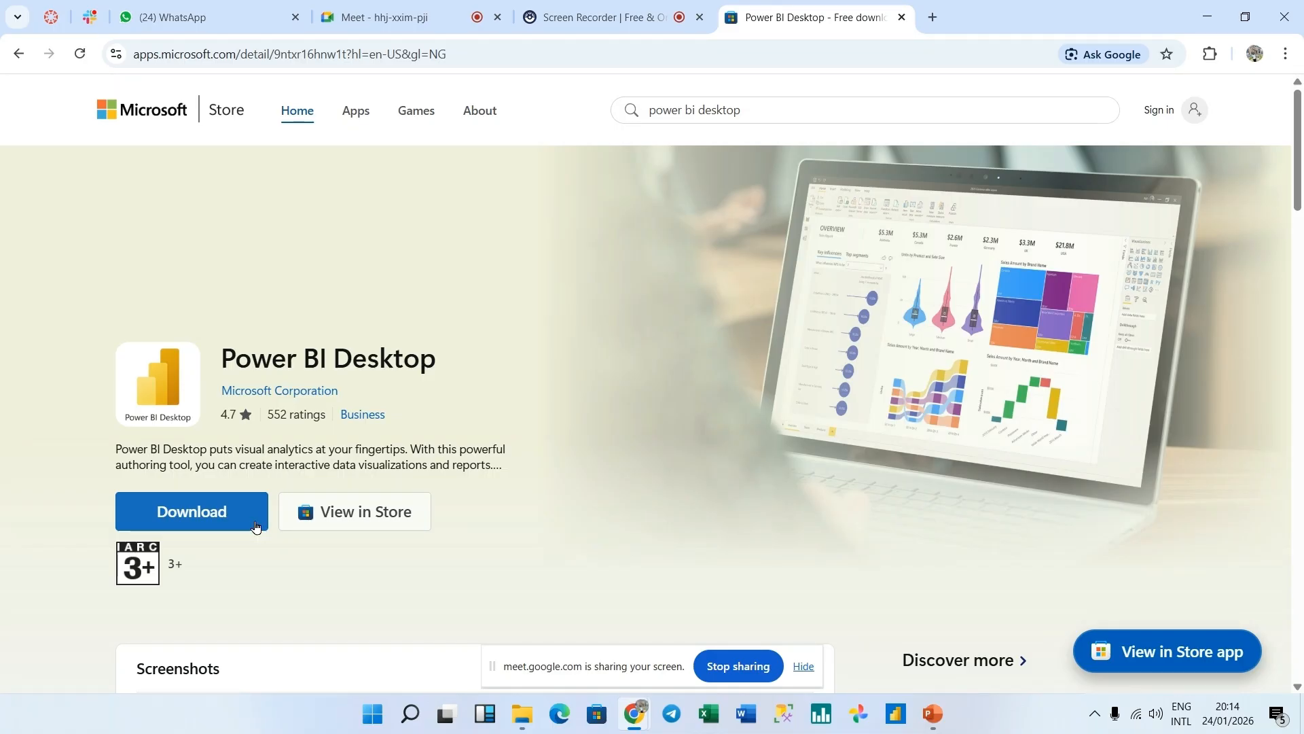
click(193, 517)
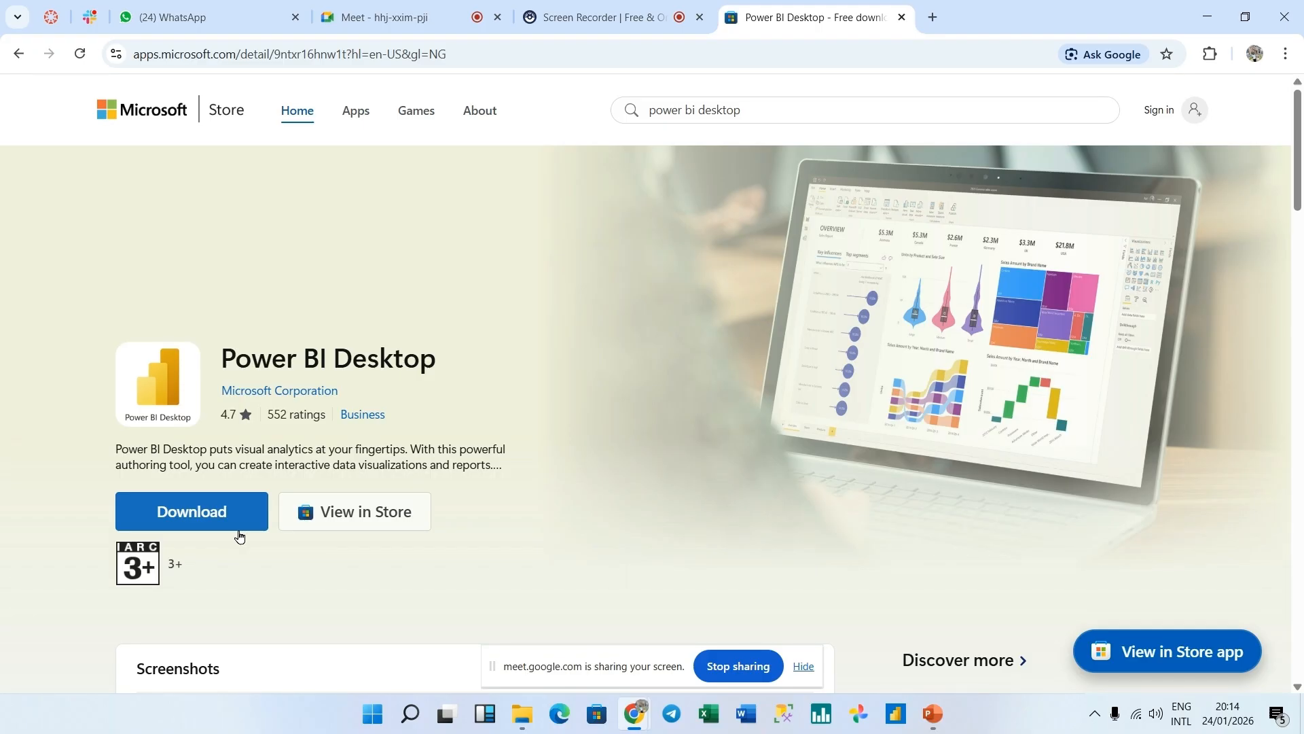
Search Windows for "power", view the context options of the Power BI Desktop app, and close the app's startup window
click(409, 714)
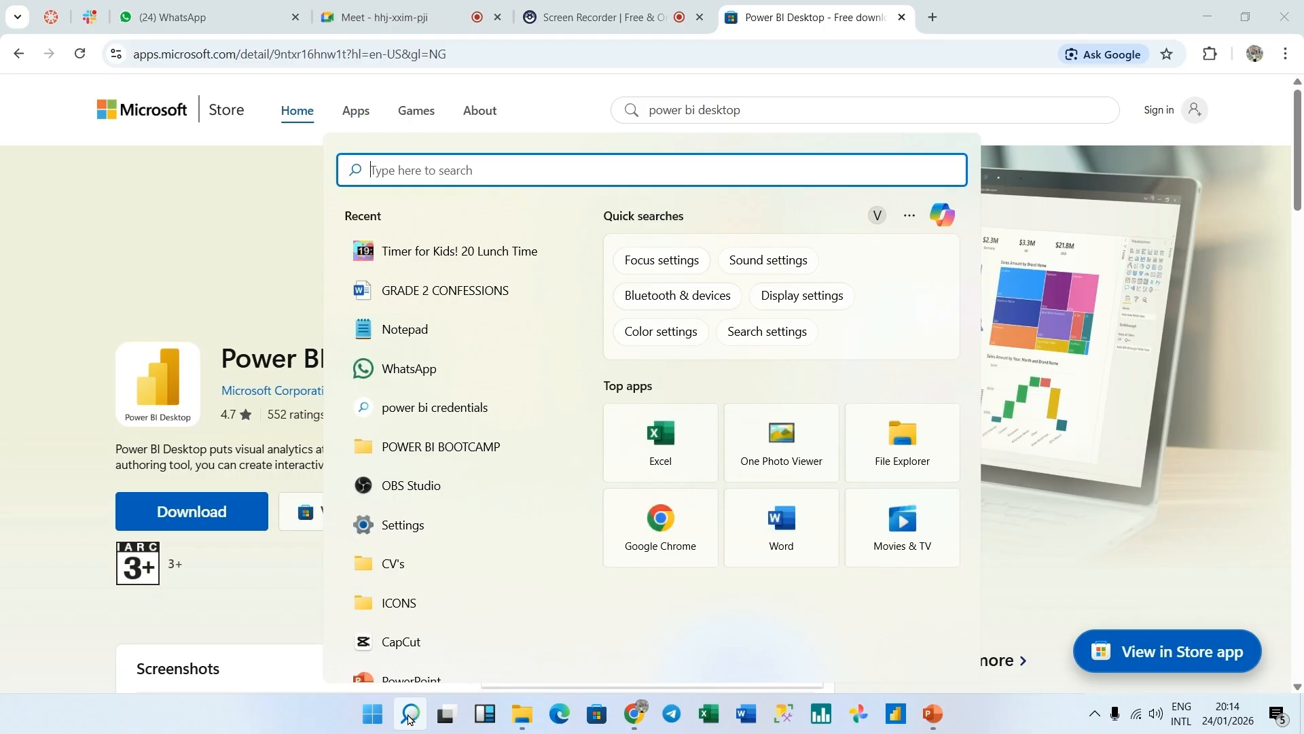
text(power)
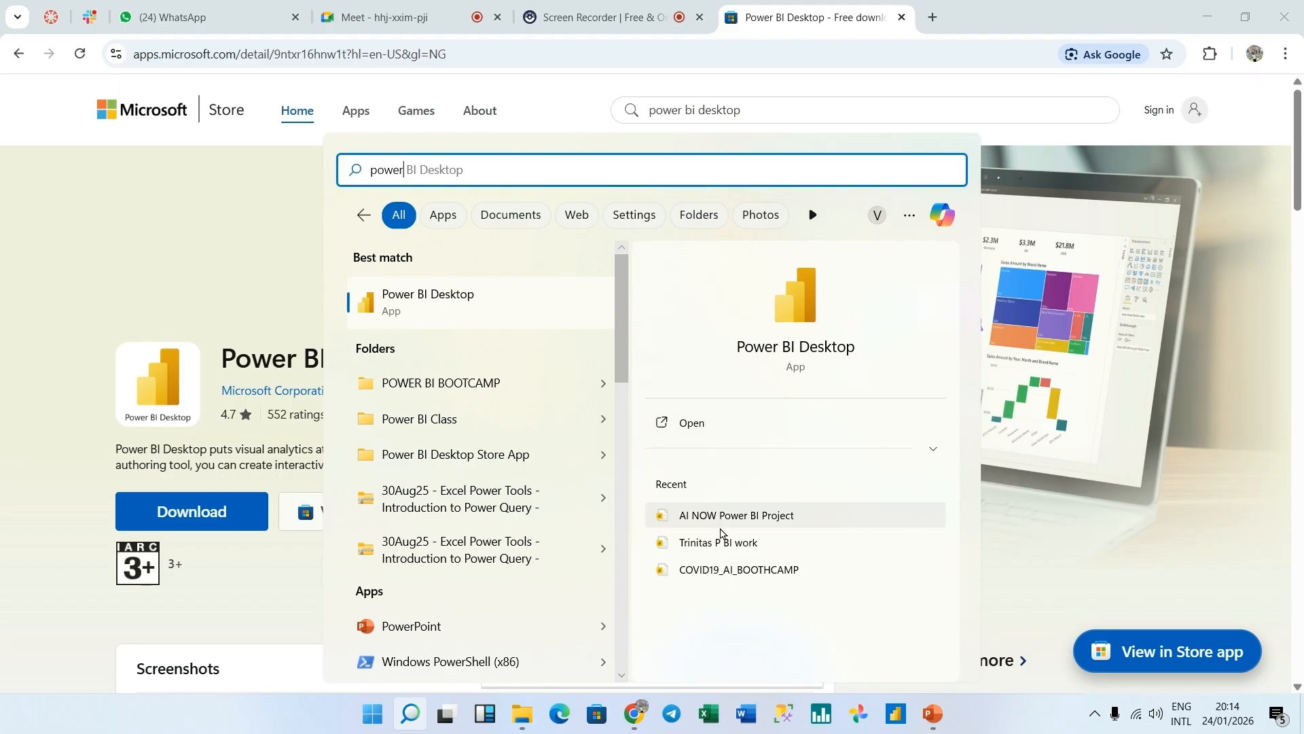
right_click(443, 302)
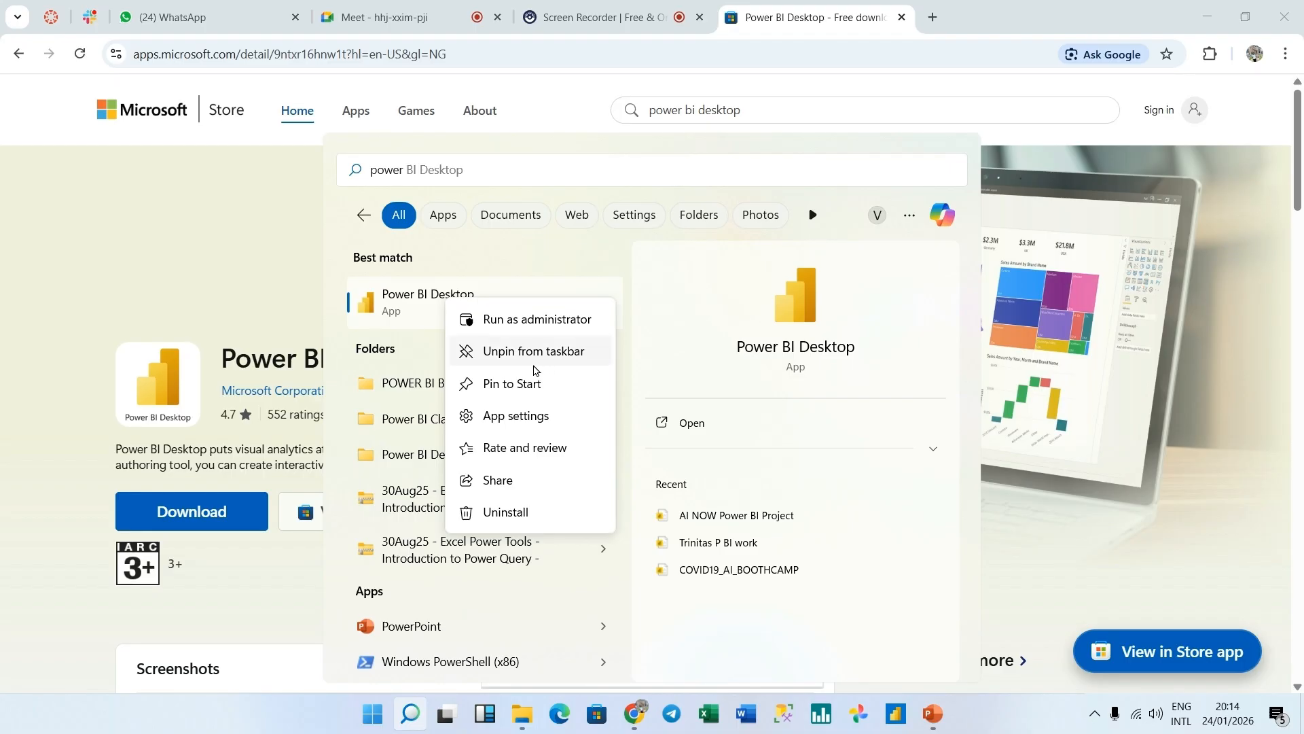
click(667, 323)
click(667, 323)
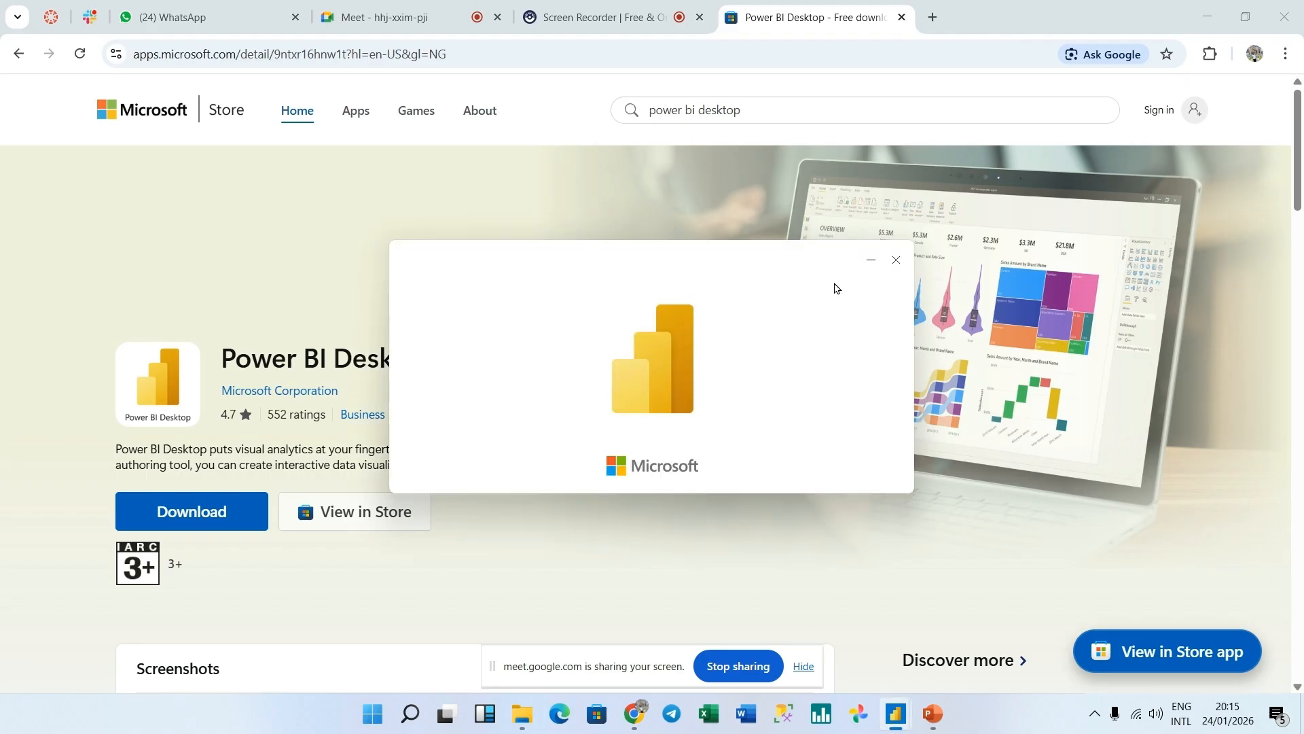
click(896, 261)
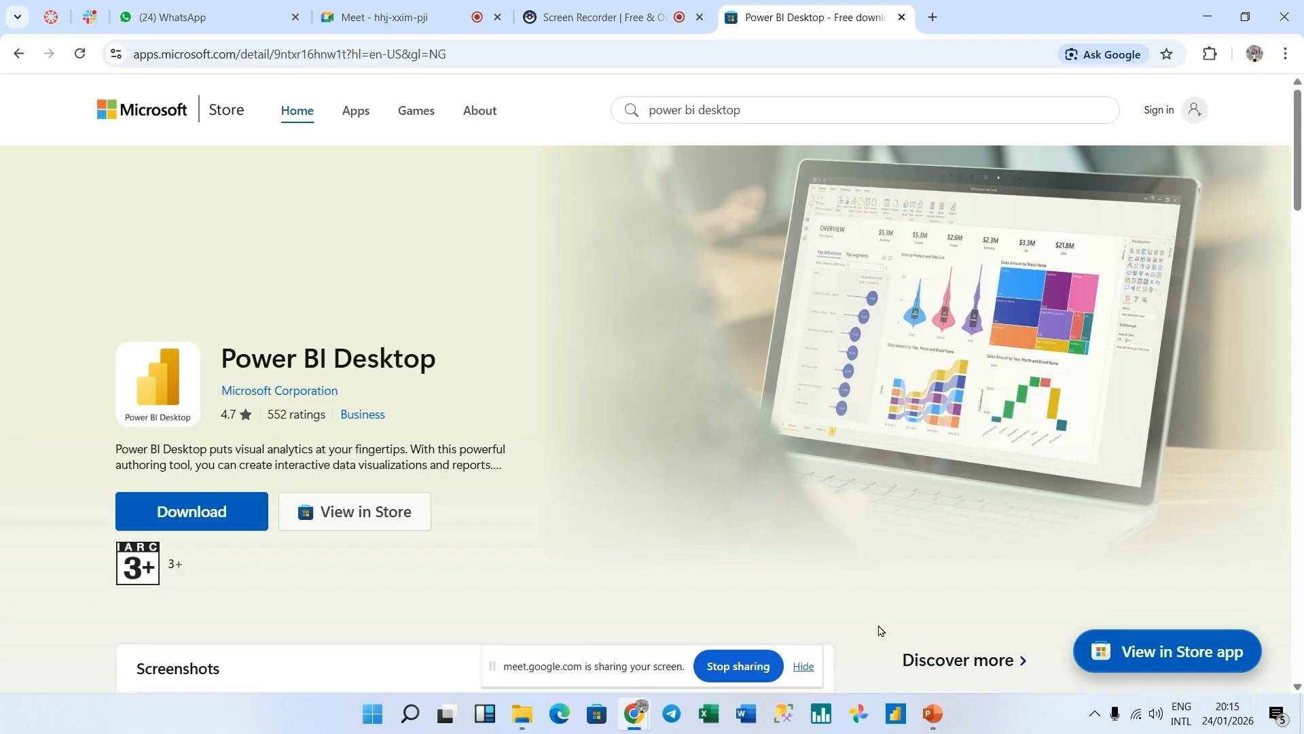
Switch to the open PowerPoint presentation "Intro to Business intelligence"
mouse_move(933, 722)
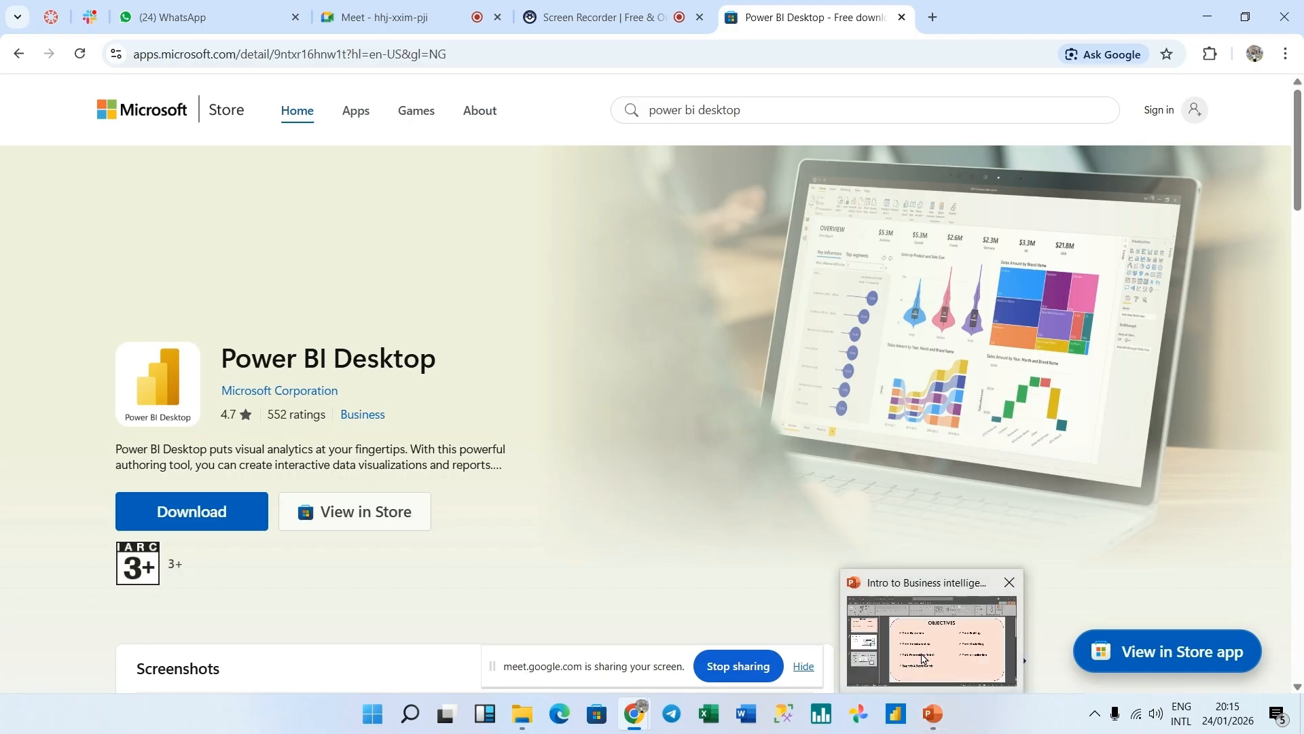
click(921, 653)
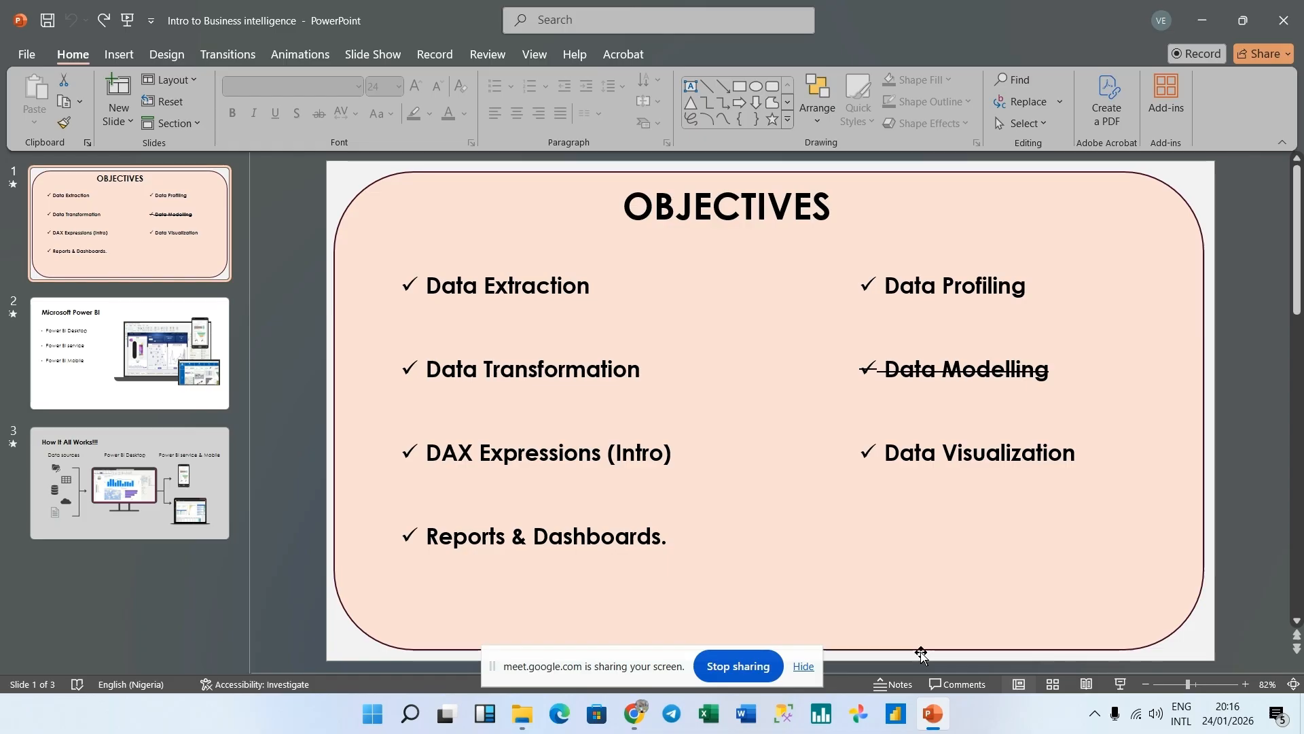
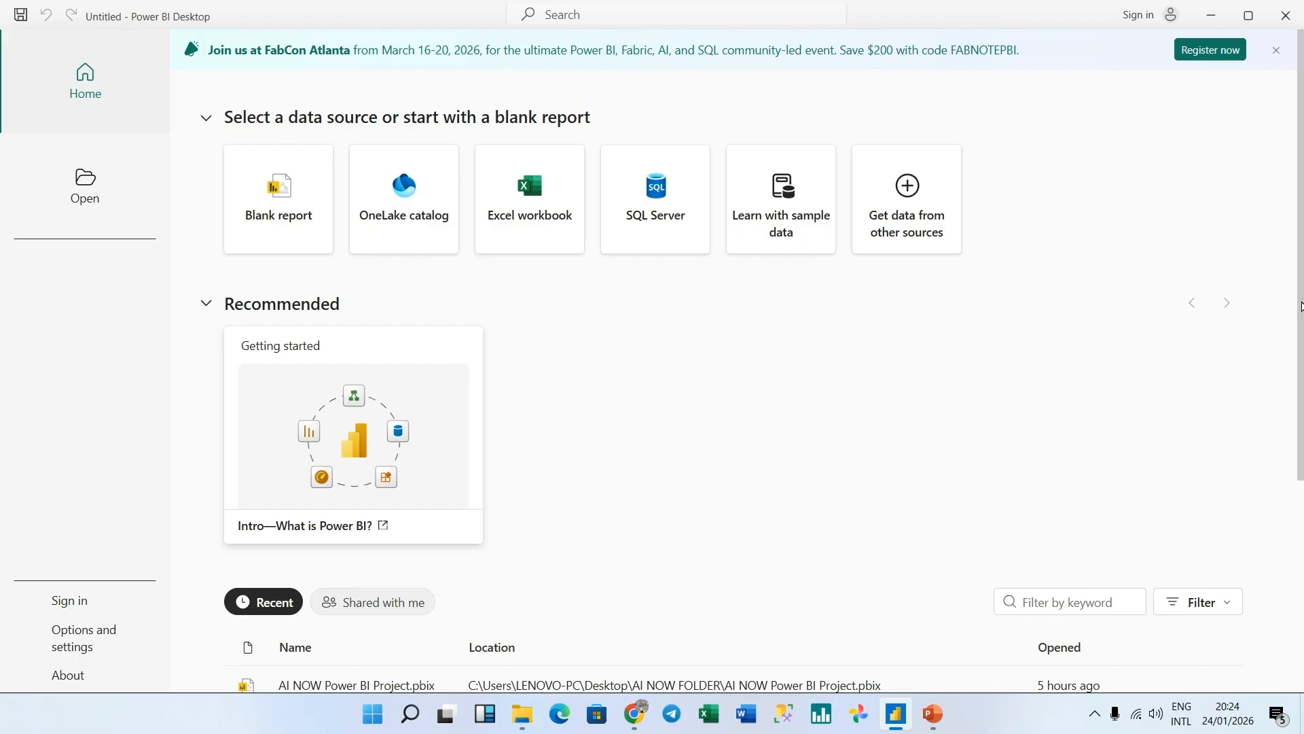
Look through the recent files on the Power BI Desktop start screen and start a blank report
drag(1299, 307, 1295, 557)
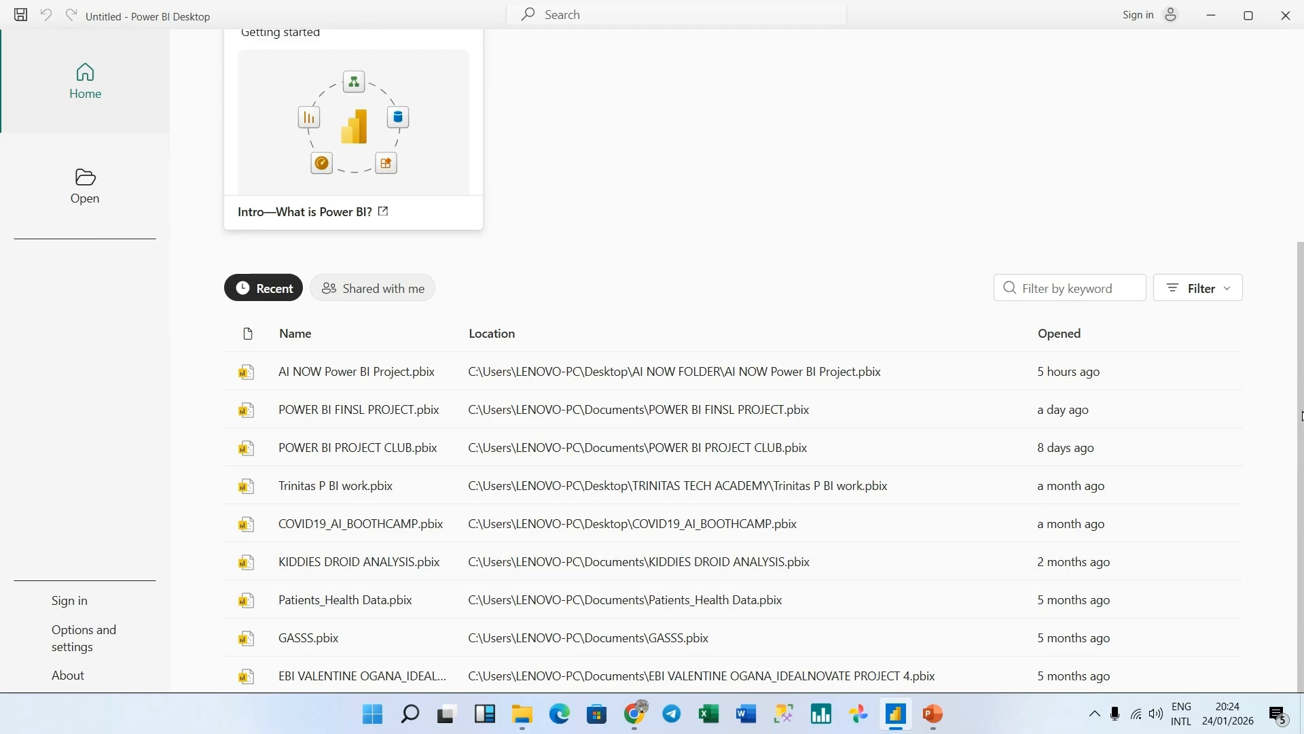
scroll(1293, 315, up, 5)
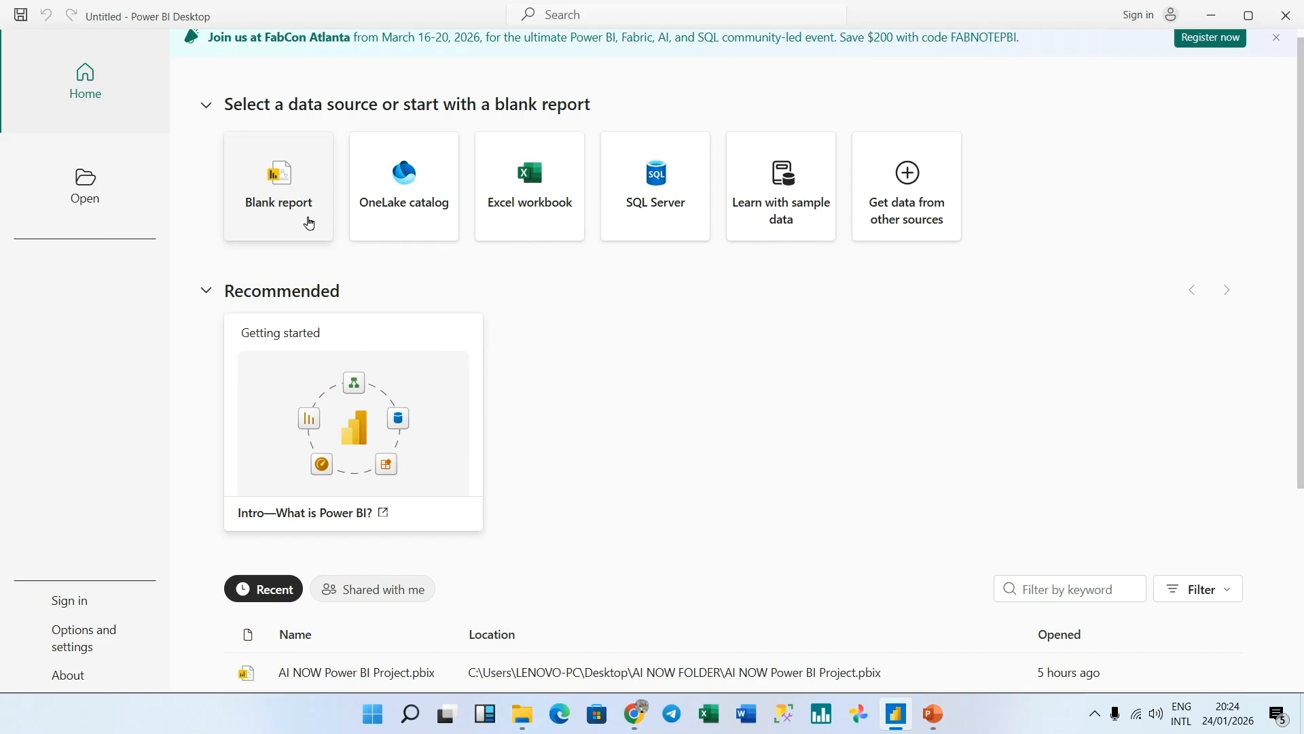
click(289, 199)
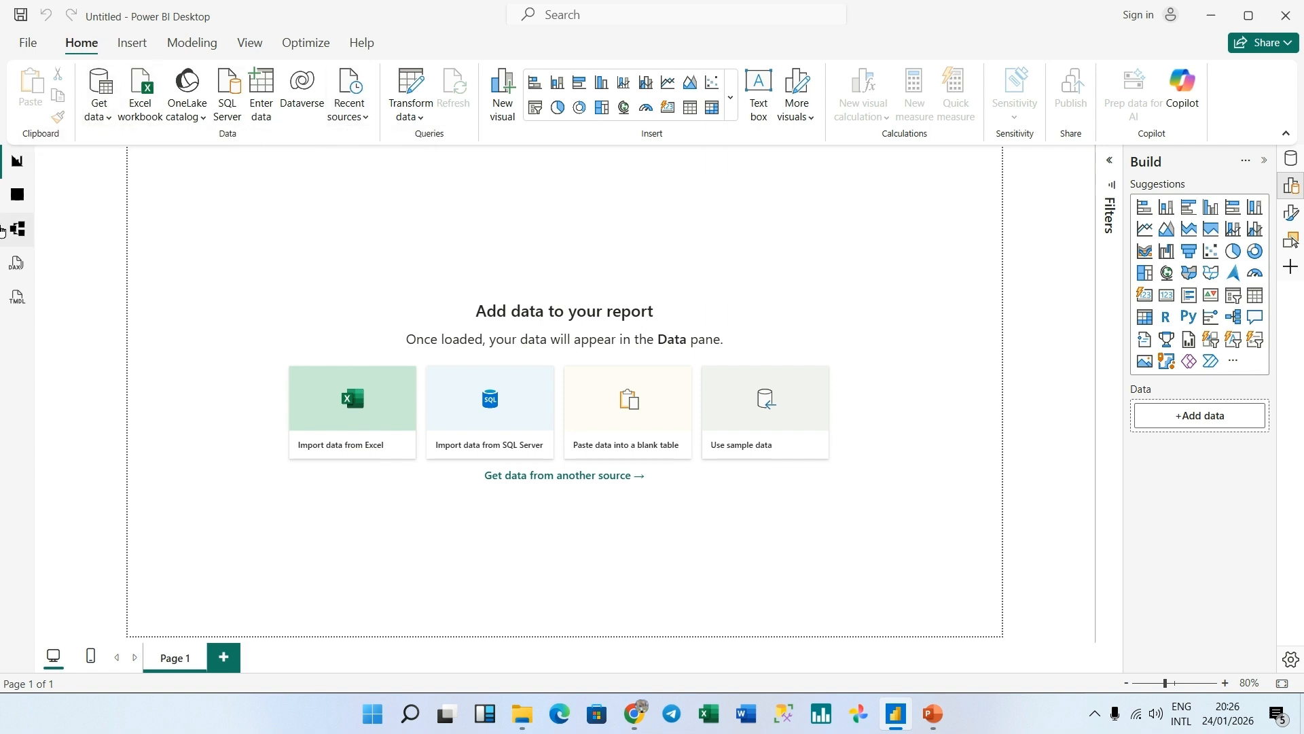
Examine the connectors under File, Database, Microsoft Fabric, Power Platform and Azure in the full list of data sources, and close it
click(109, 115)
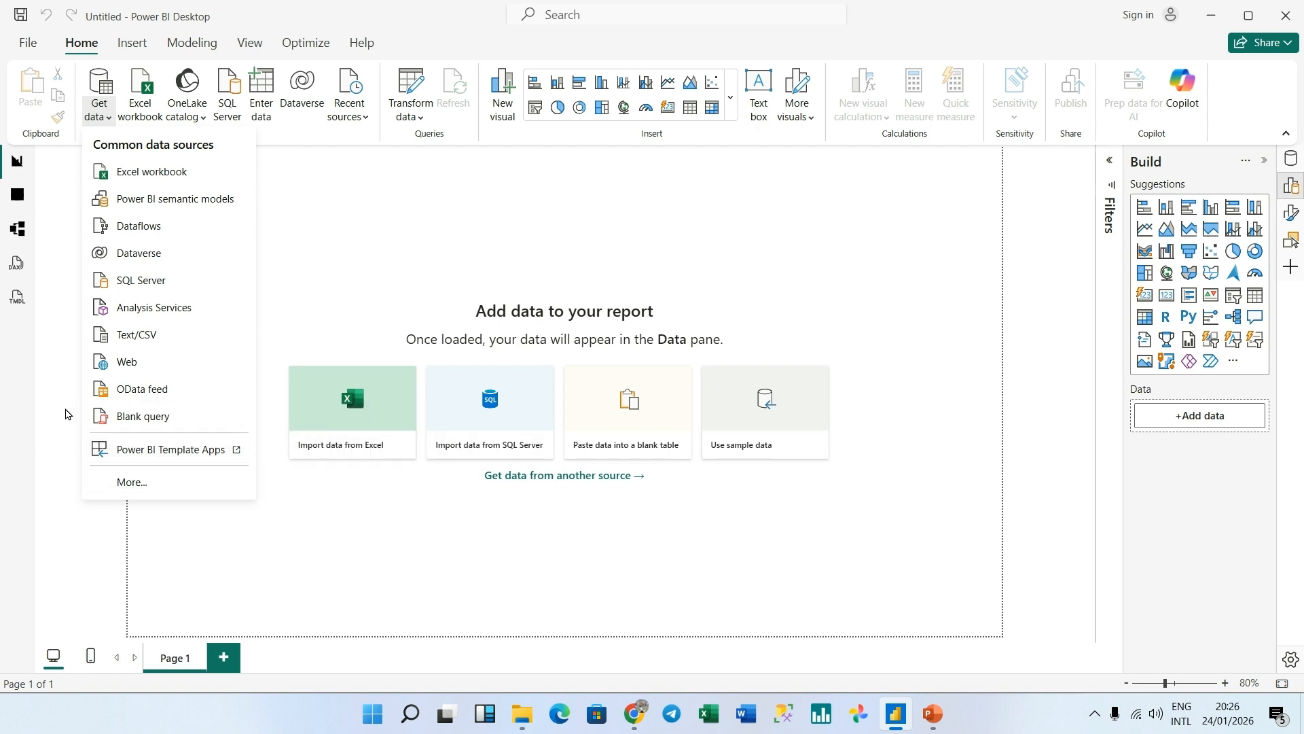
click(133, 484)
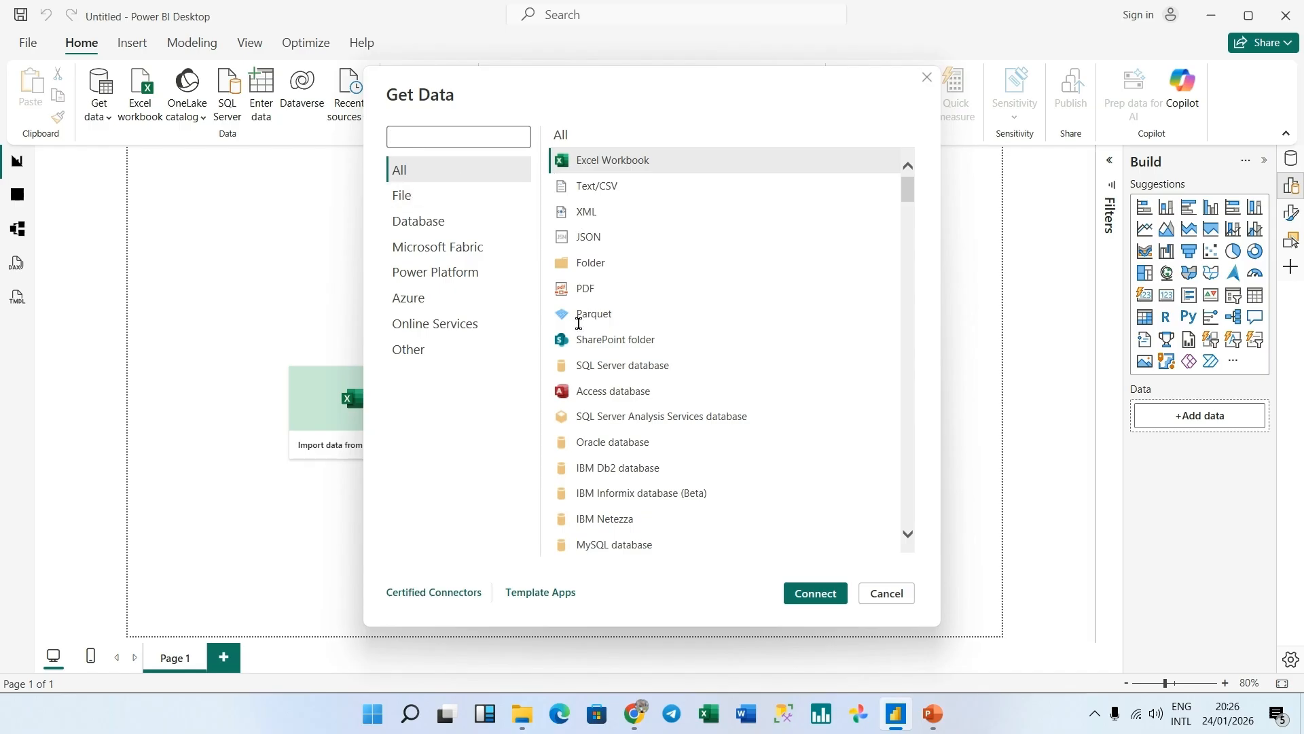
click(401, 197)
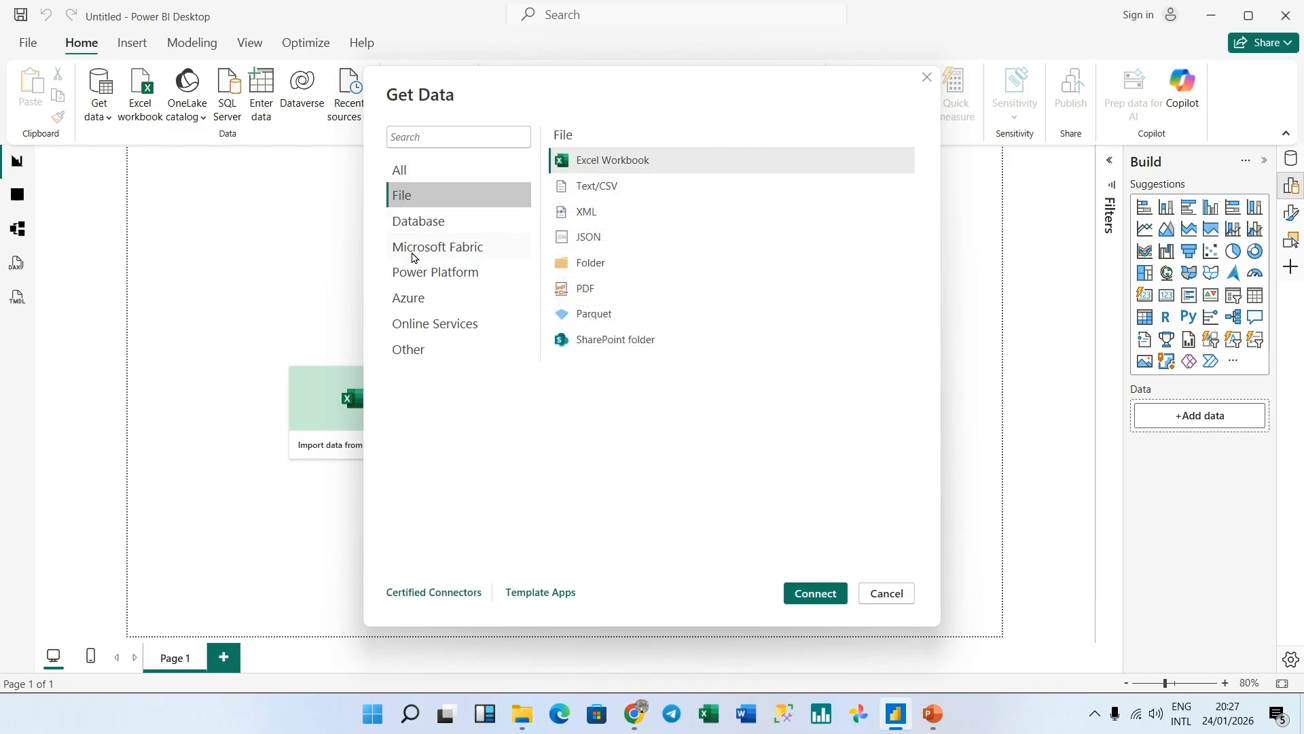
click(418, 222)
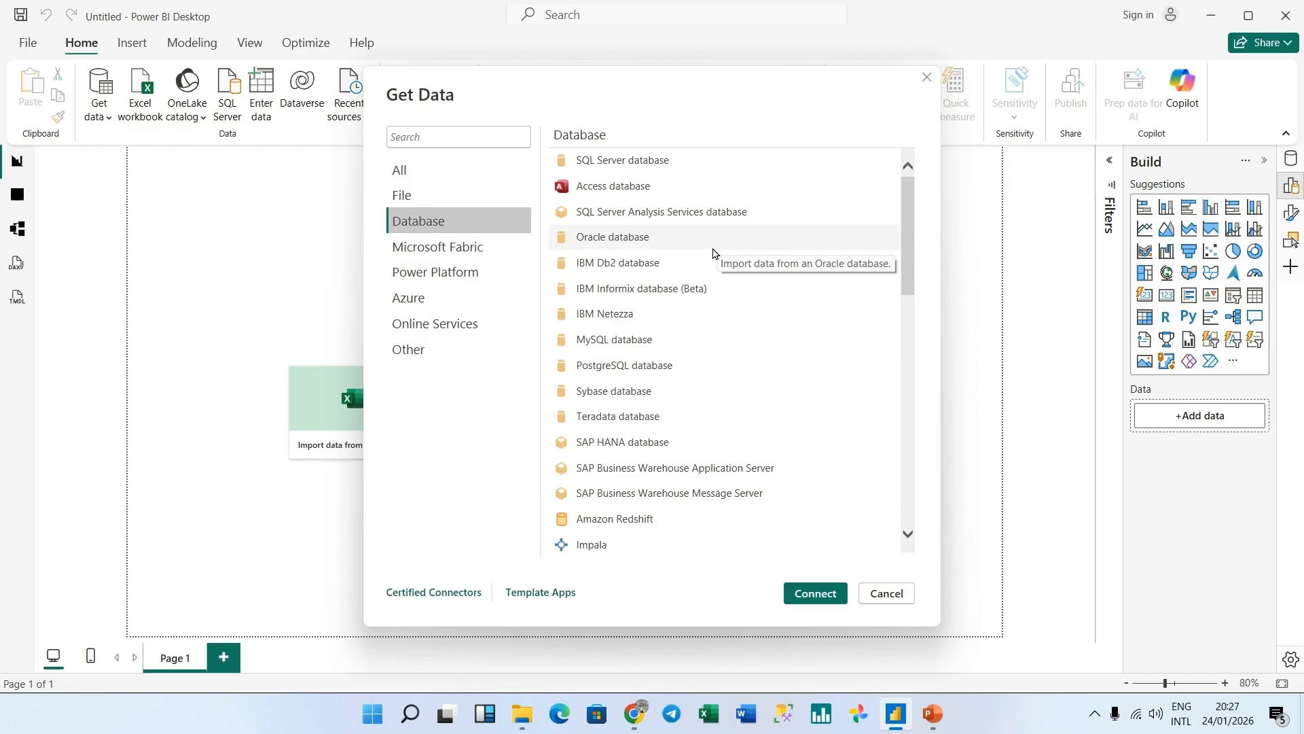
click(458, 256)
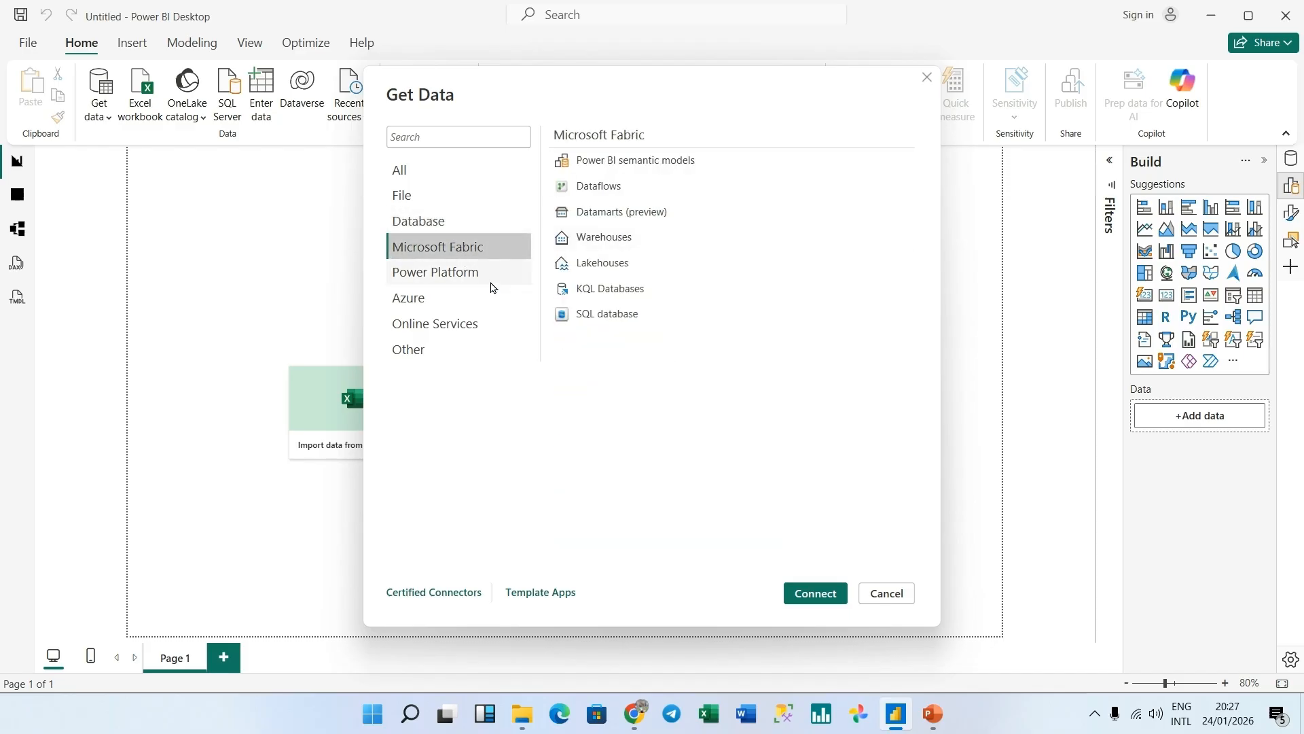
click(457, 283)
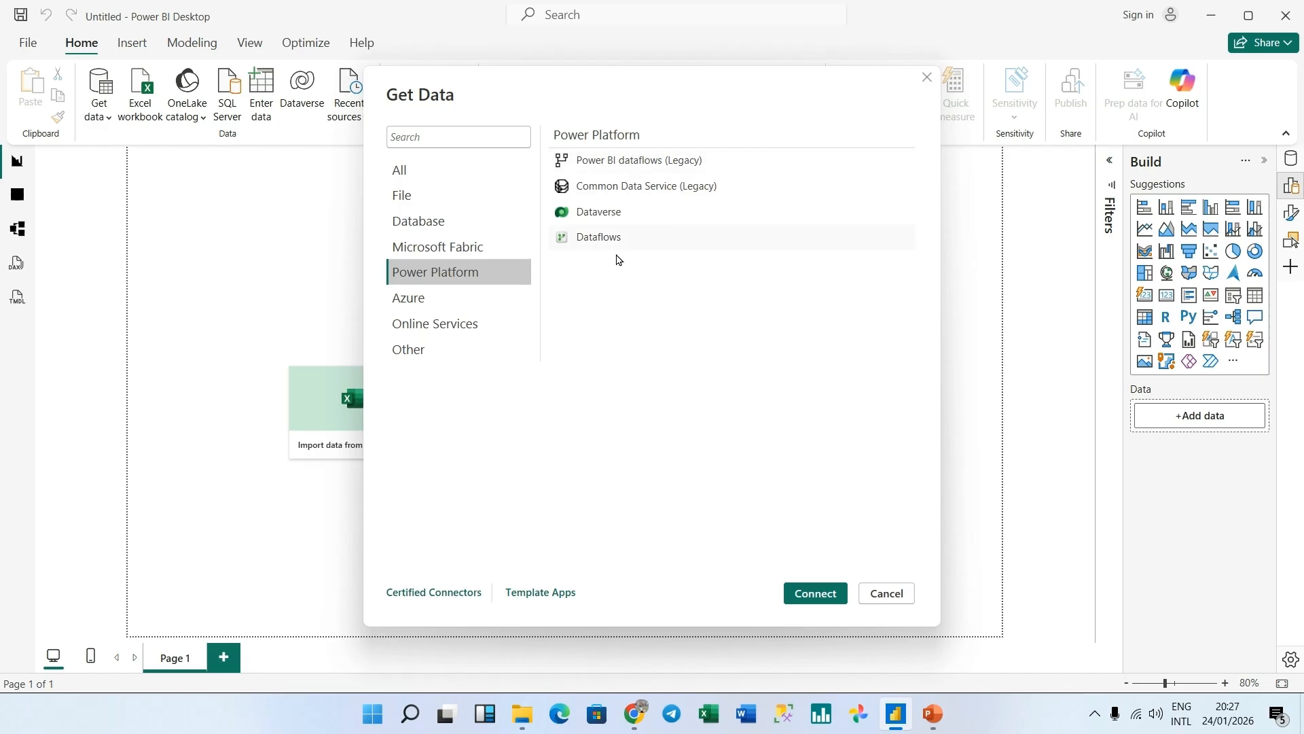
click(411, 300)
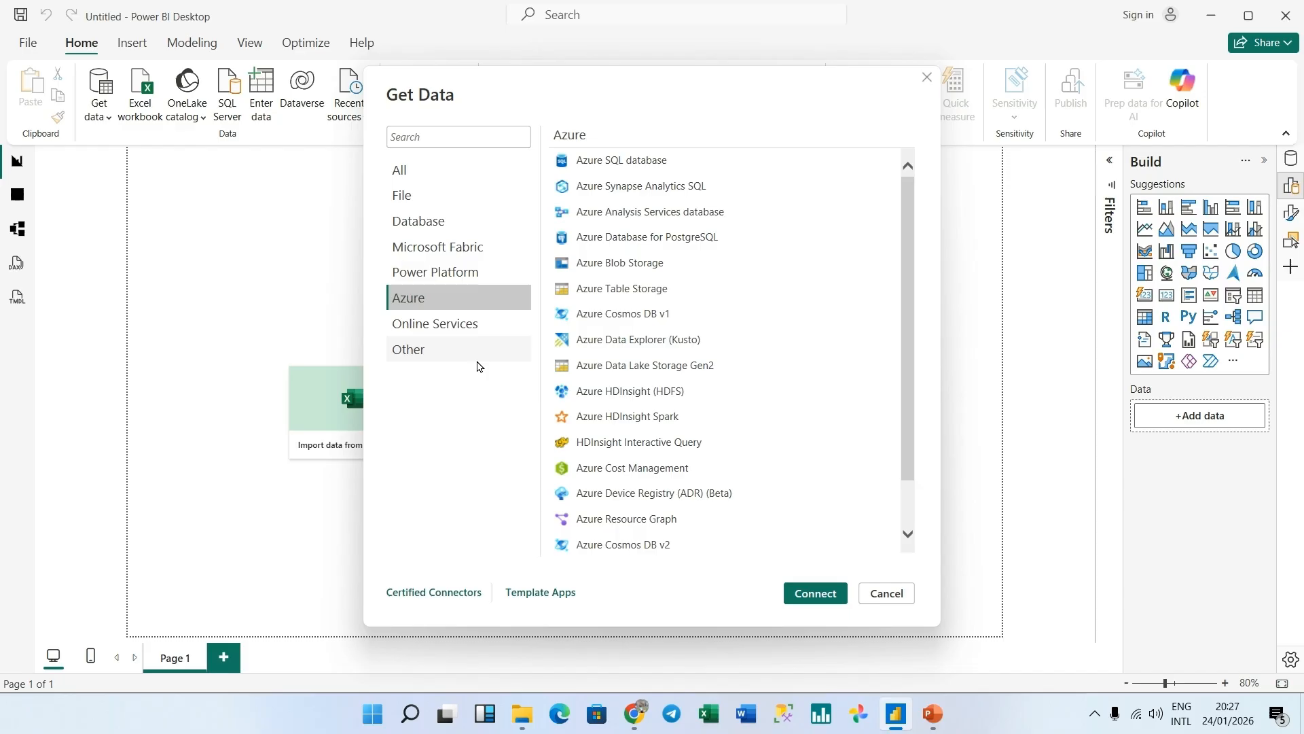
click(882, 599)
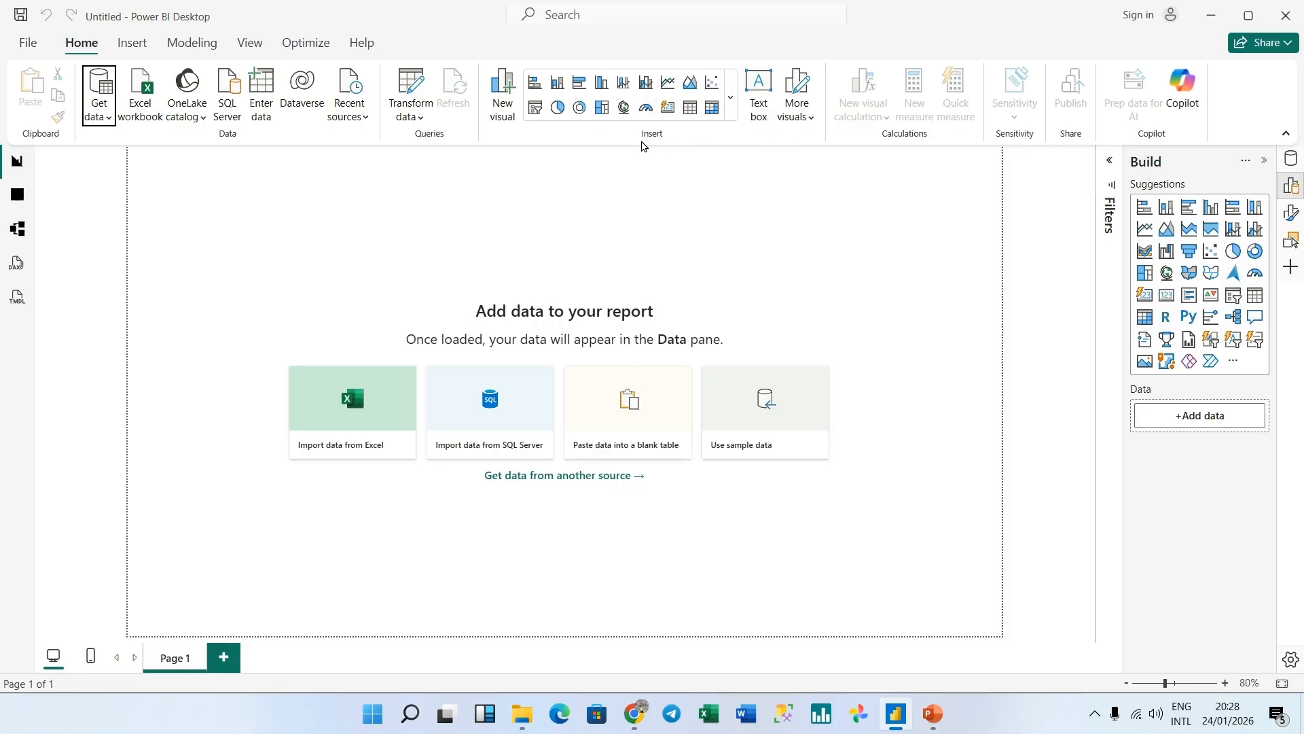
Look through the full gallery of visual types, and view the Table view before returning to the Report view
click(731, 99)
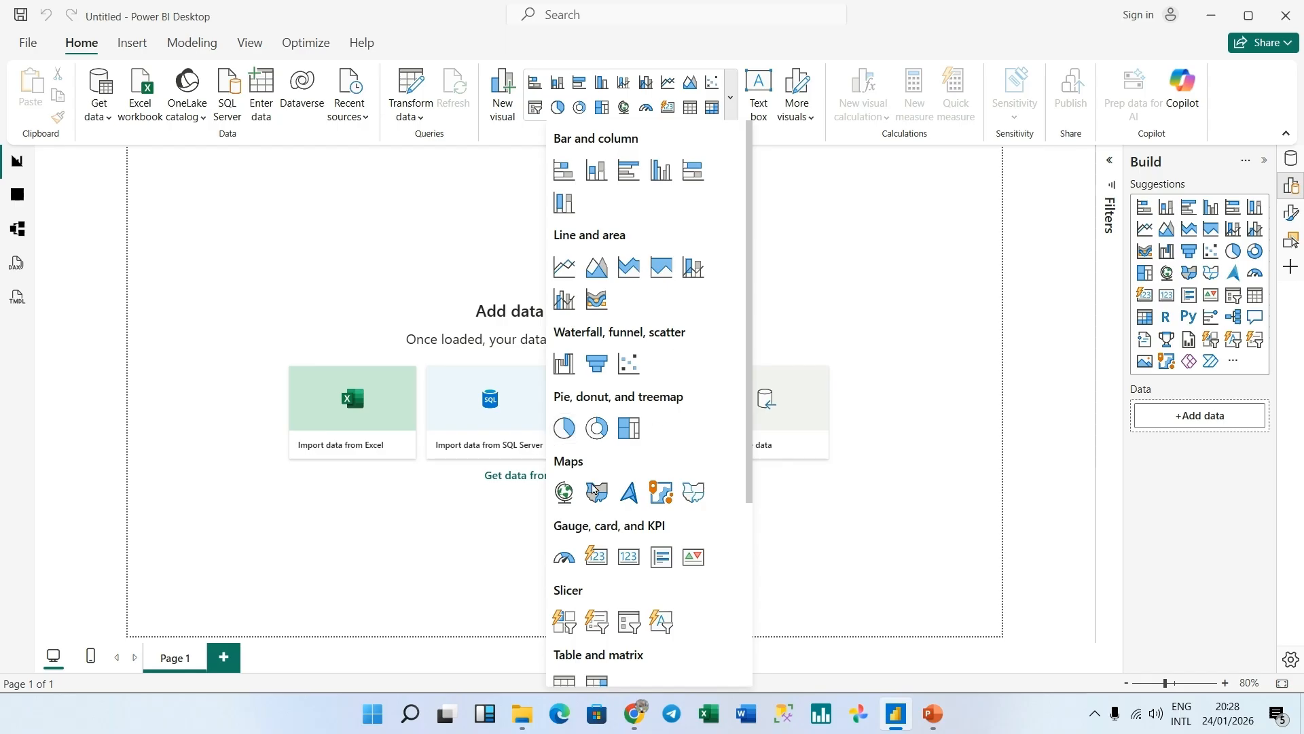
drag(749, 210, 750, 170)
click(948, 279)
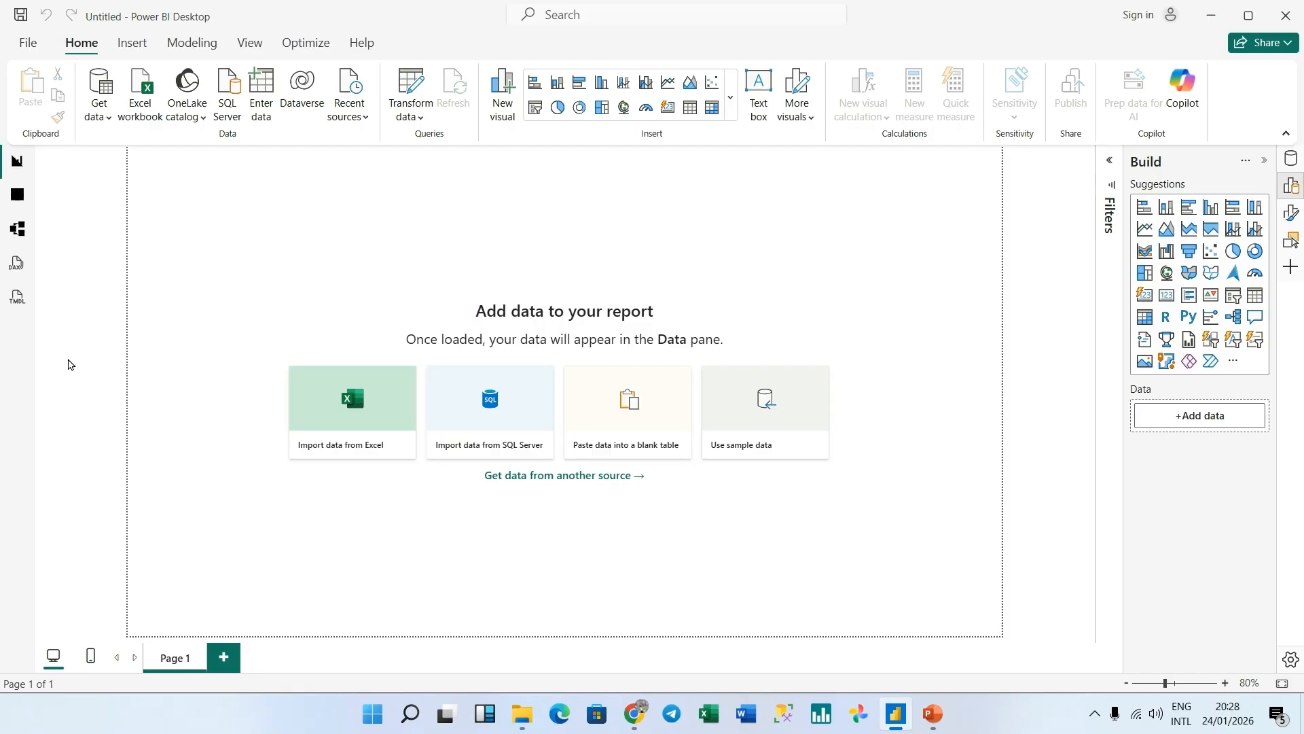
click(9, 198)
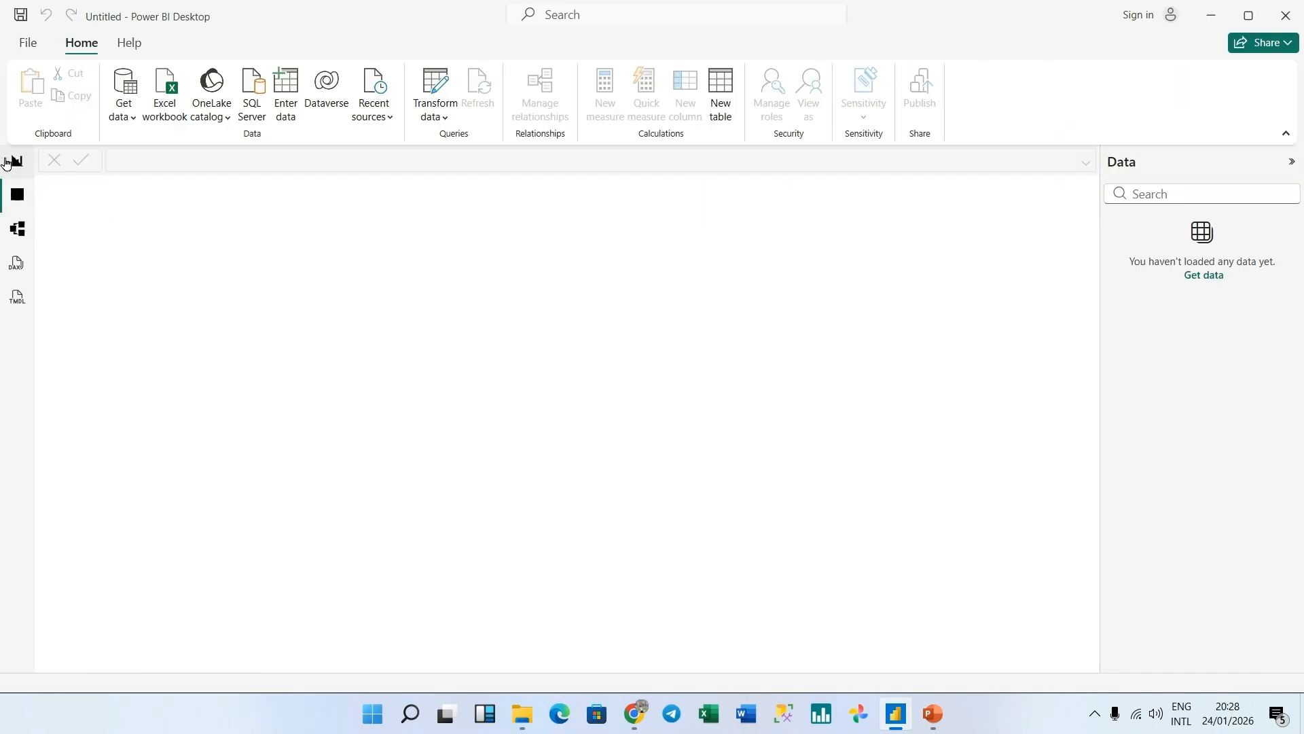
click(8, 163)
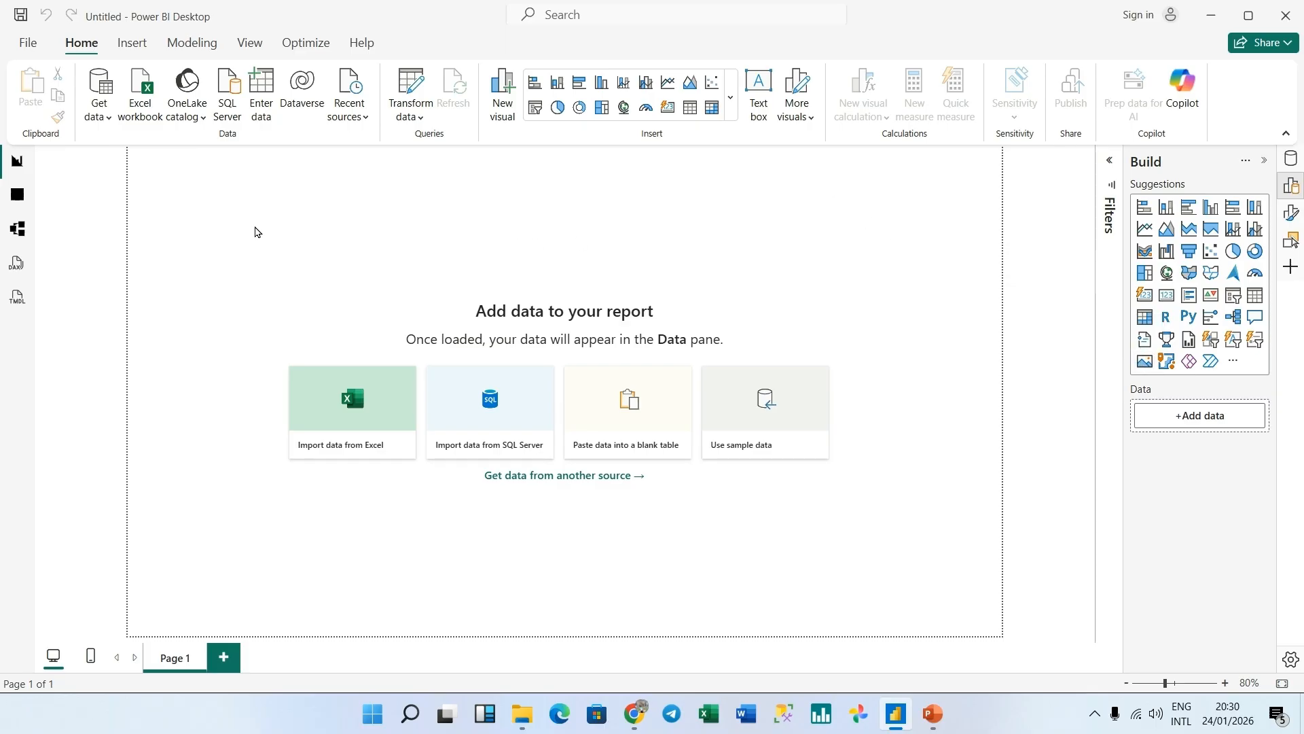
click(98, 119)
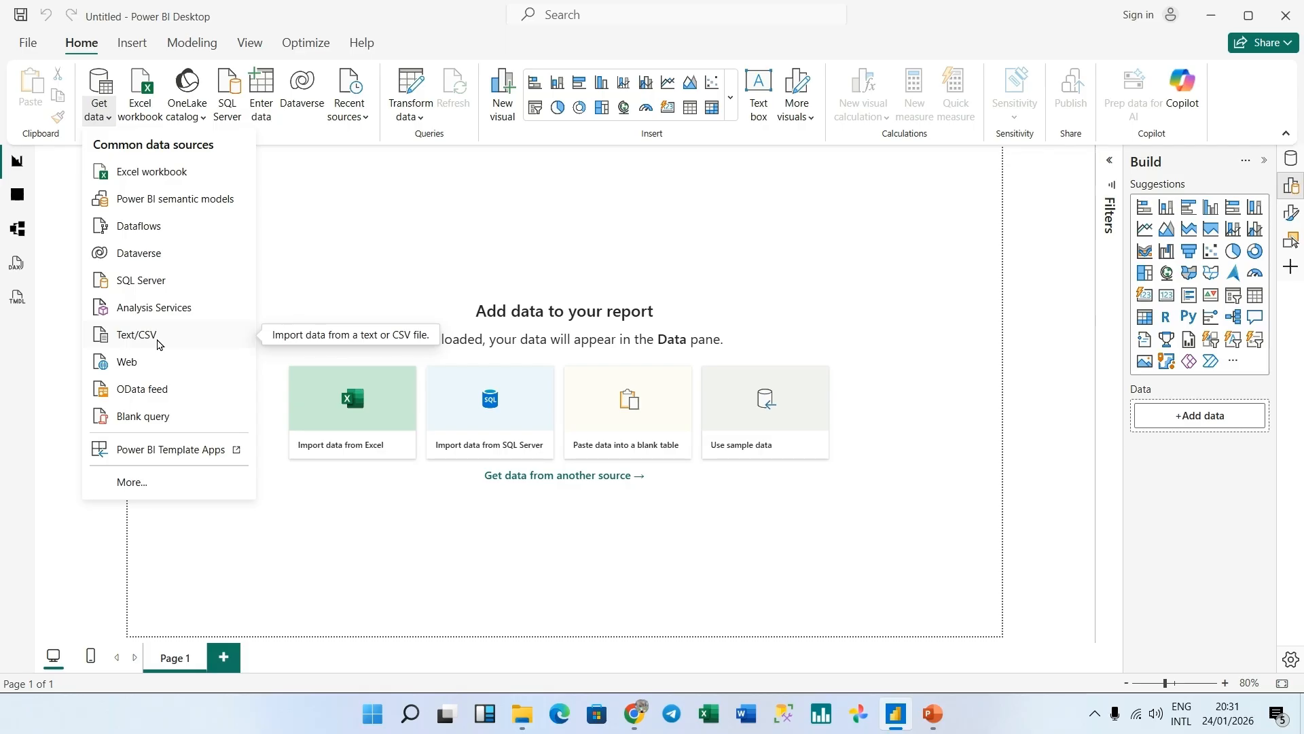
click(303, 280)
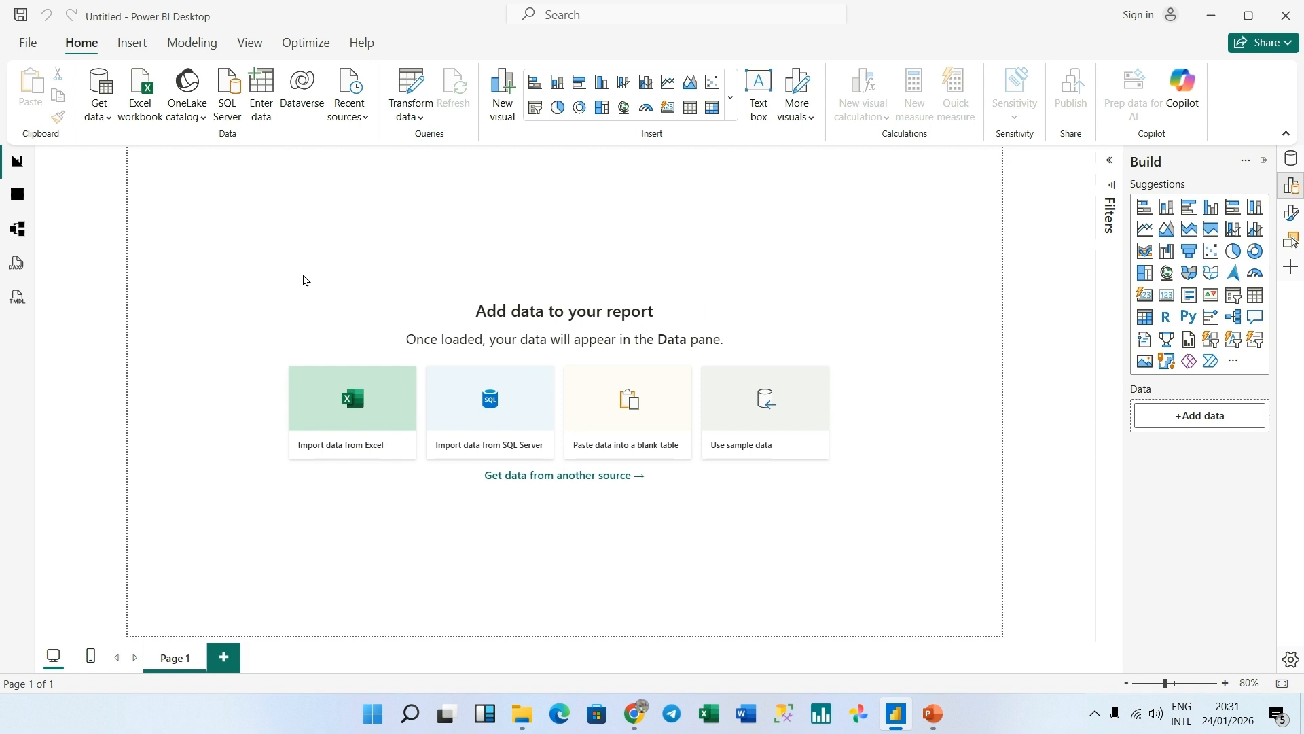
click(109, 119)
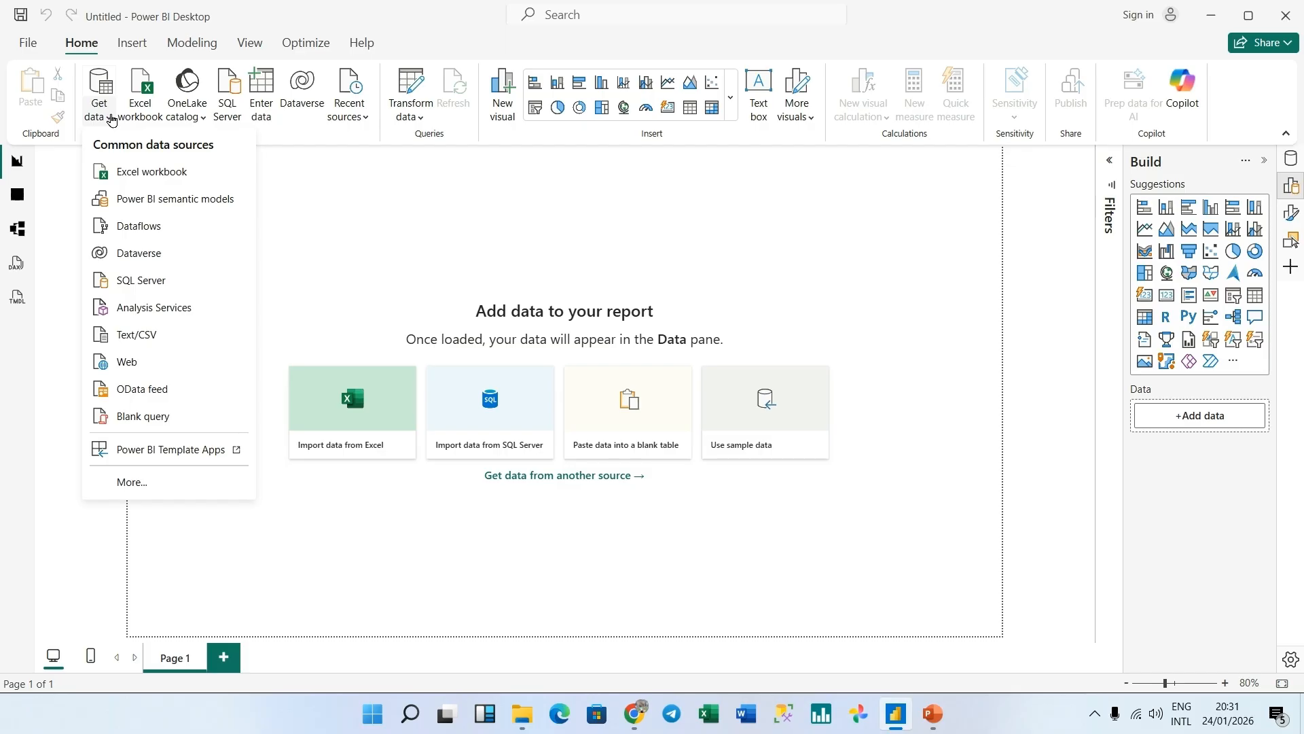
click(138, 178)
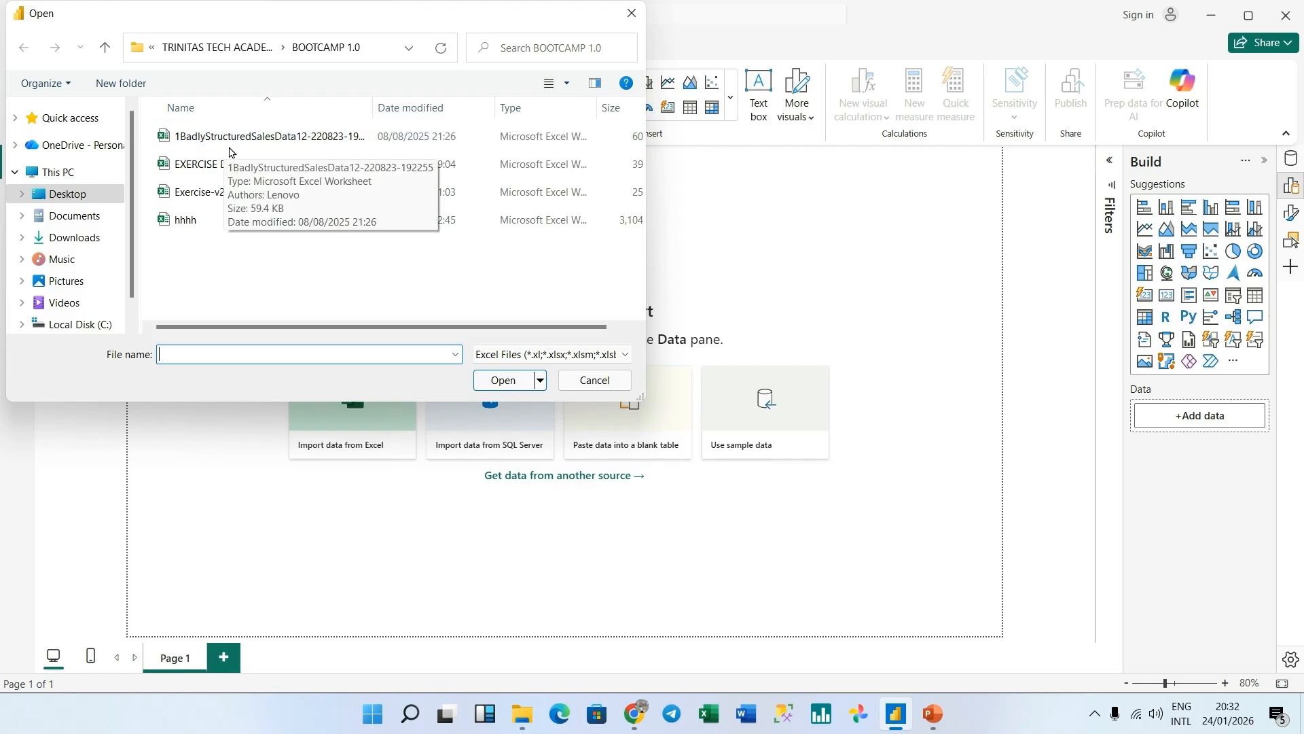
click(317, 137)
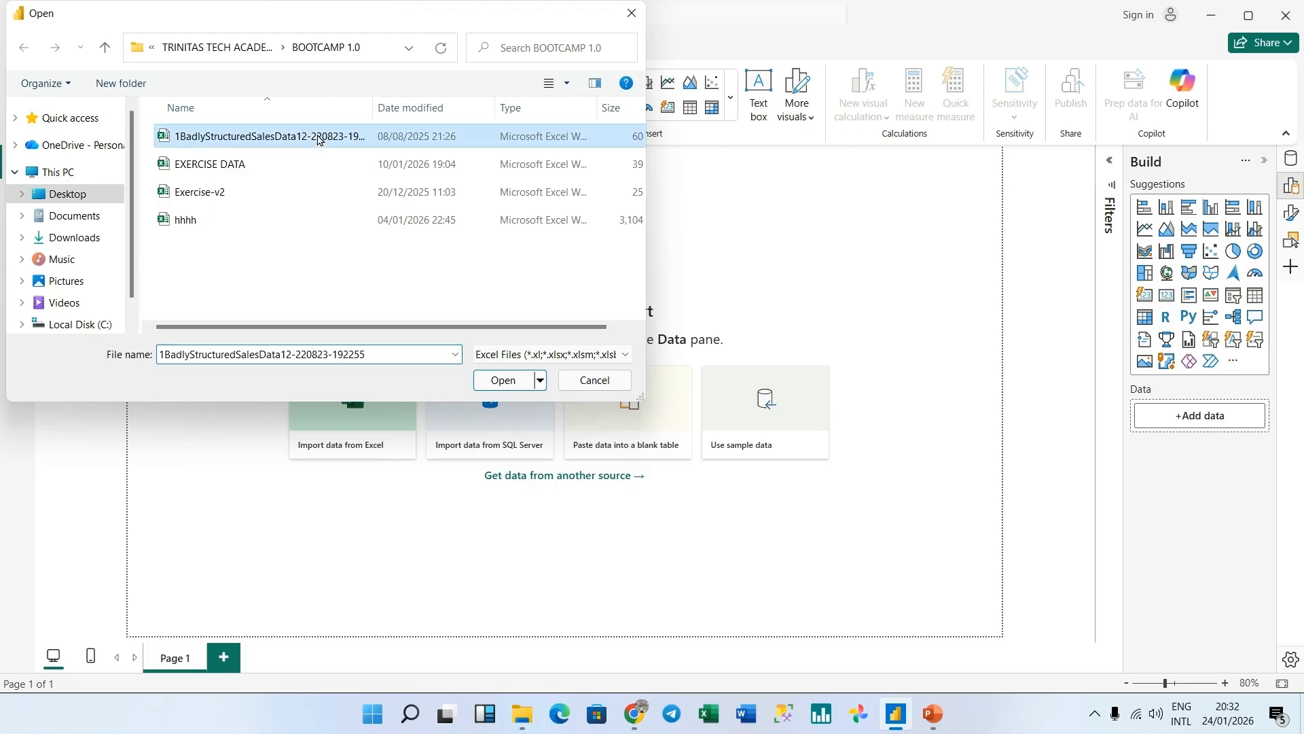
click(492, 386)
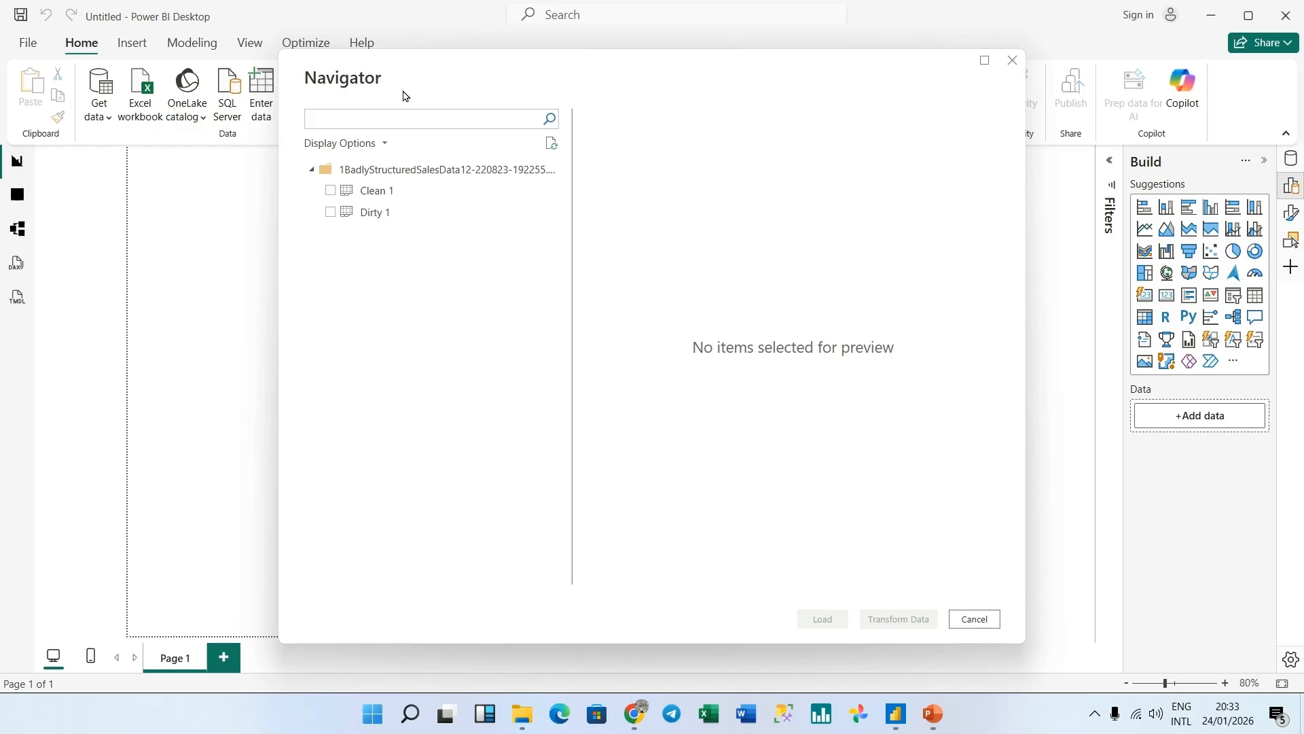
Preview the Clean 1 and Dirty 1 sheets of the workbook and select Dirty 1 for import
click(393, 198)
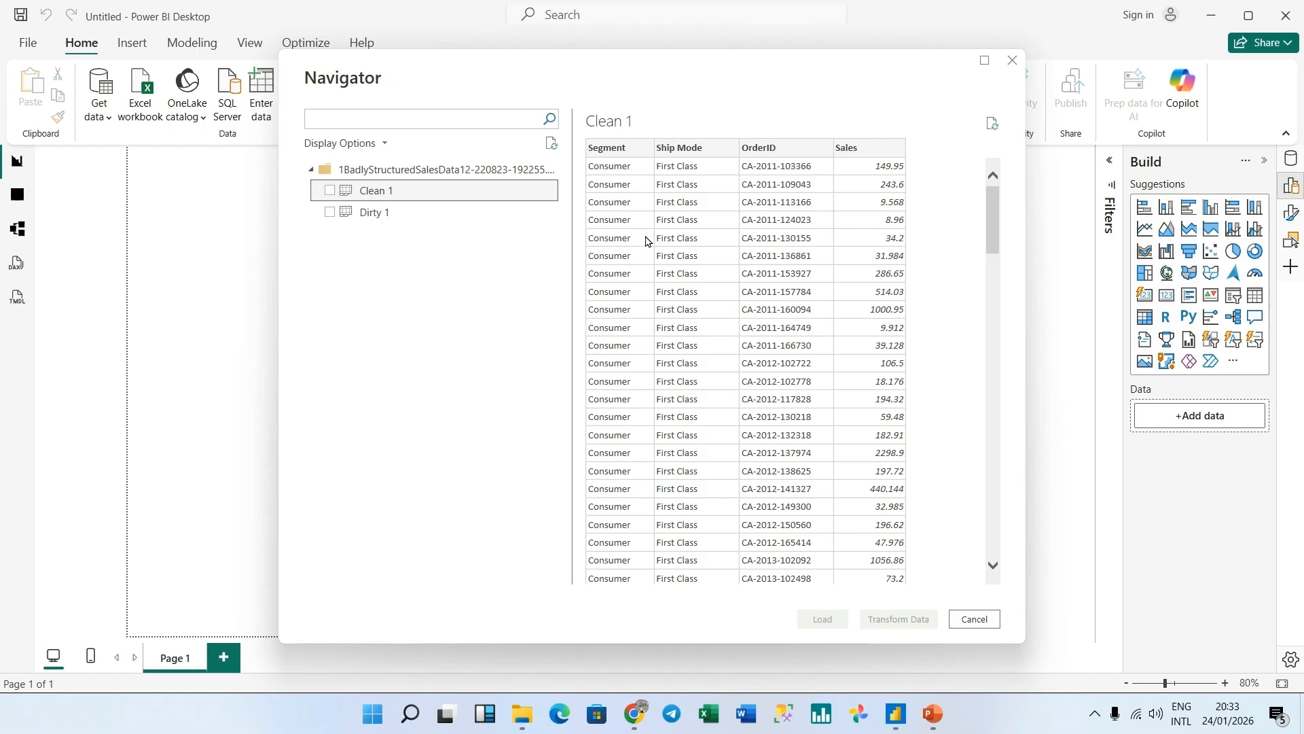
click(383, 213)
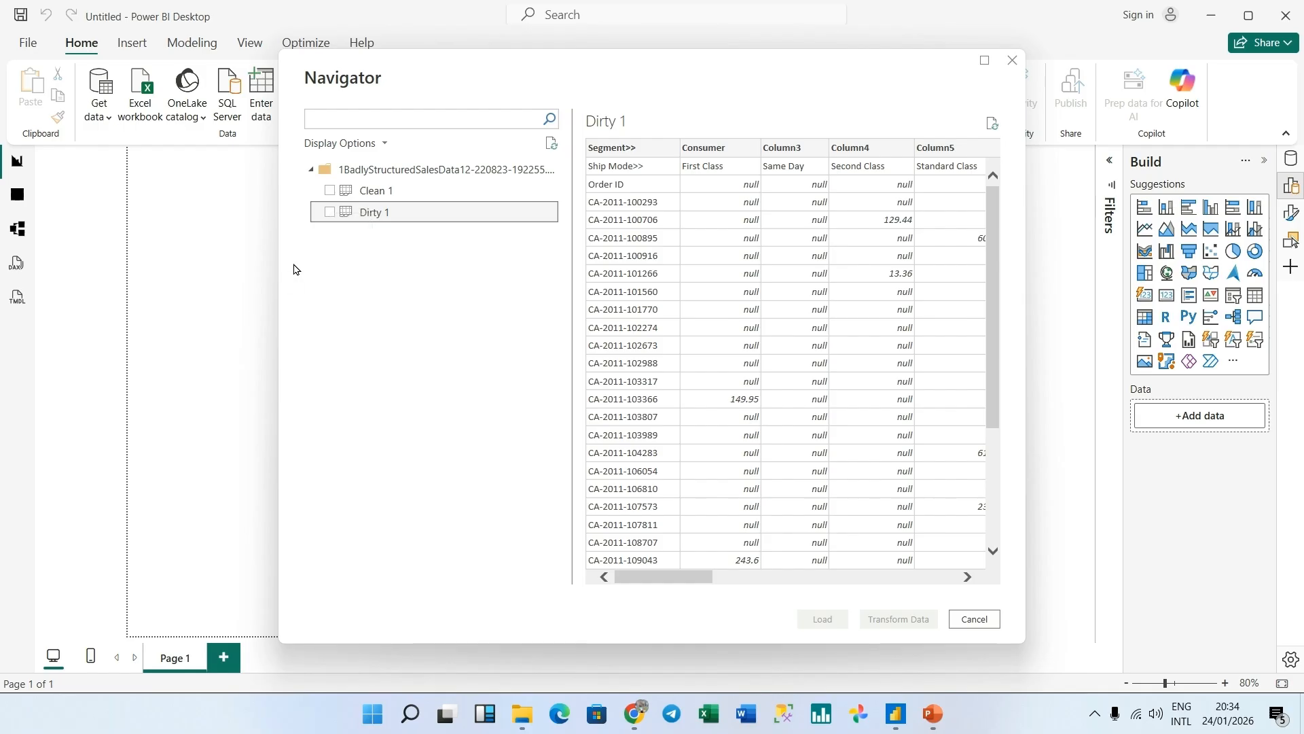
click(330, 212)
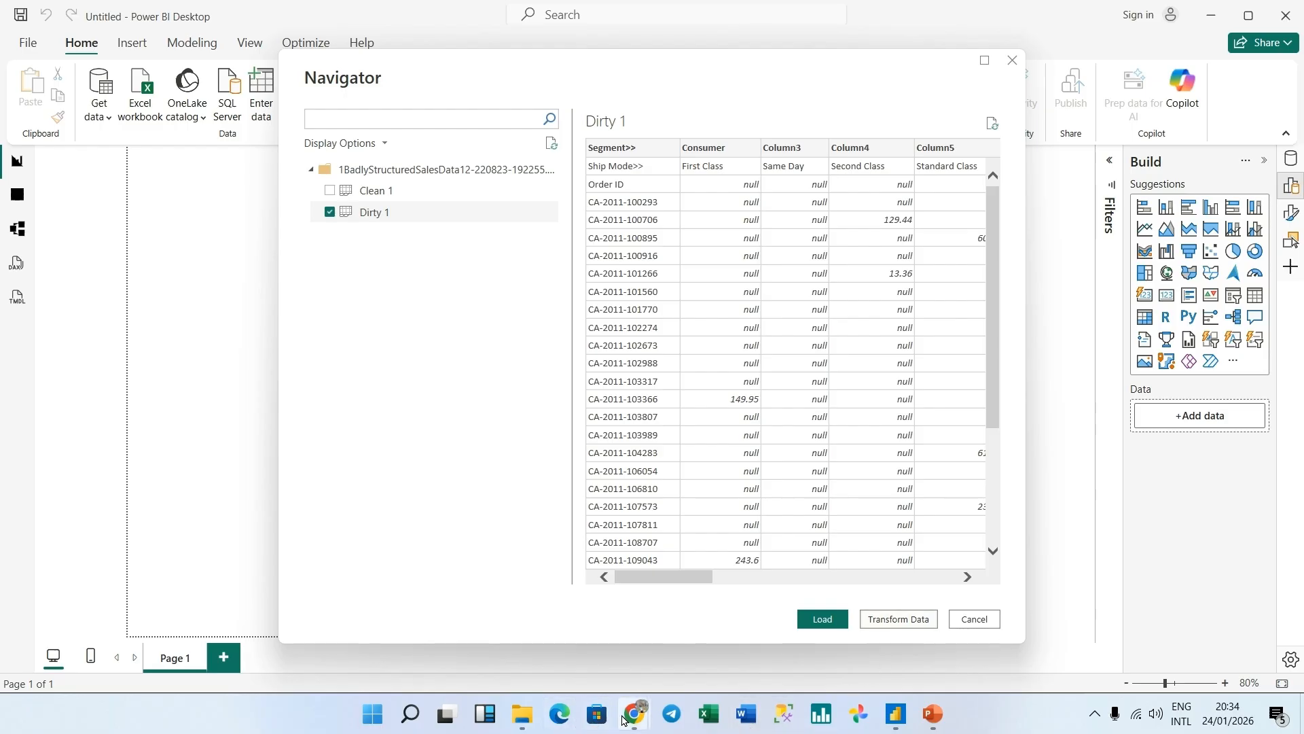
Switch to the Google Meet call in Chrome, admit the waiting guest, and return to Power BI Desktop
mouse_move(628, 718)
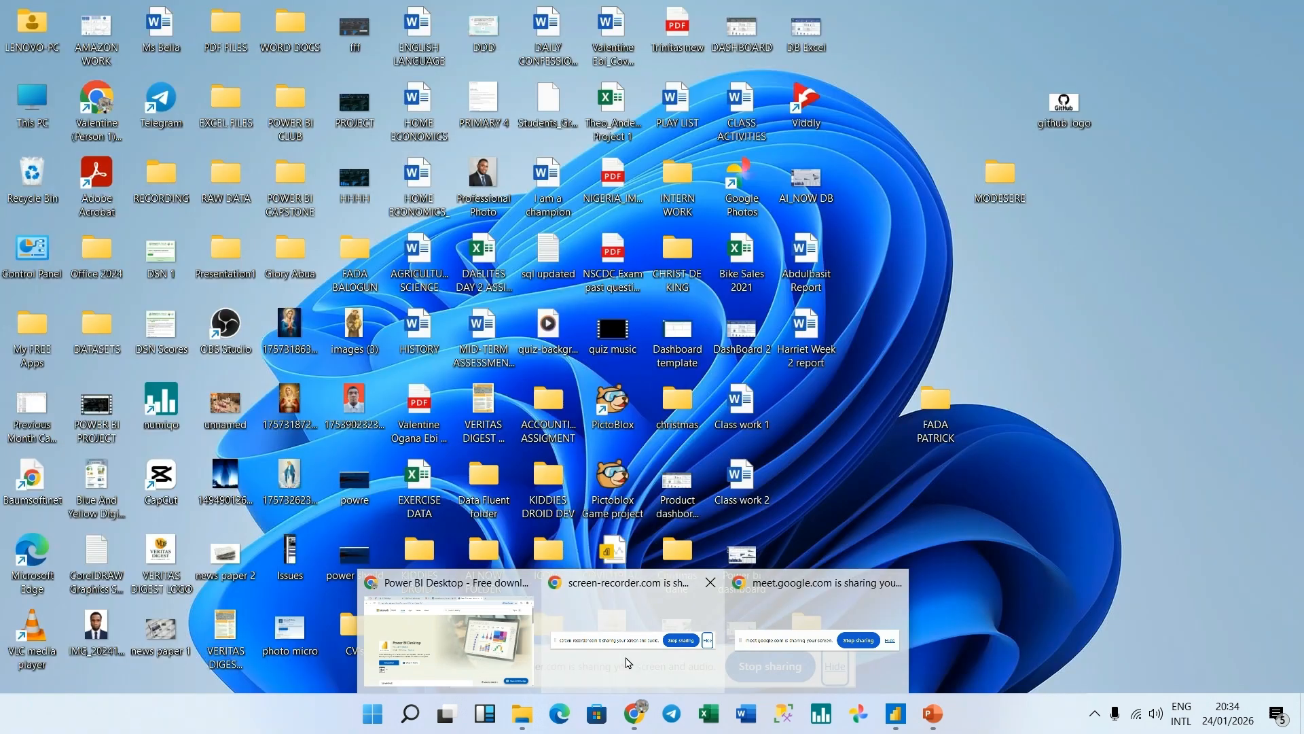
click(629, 662)
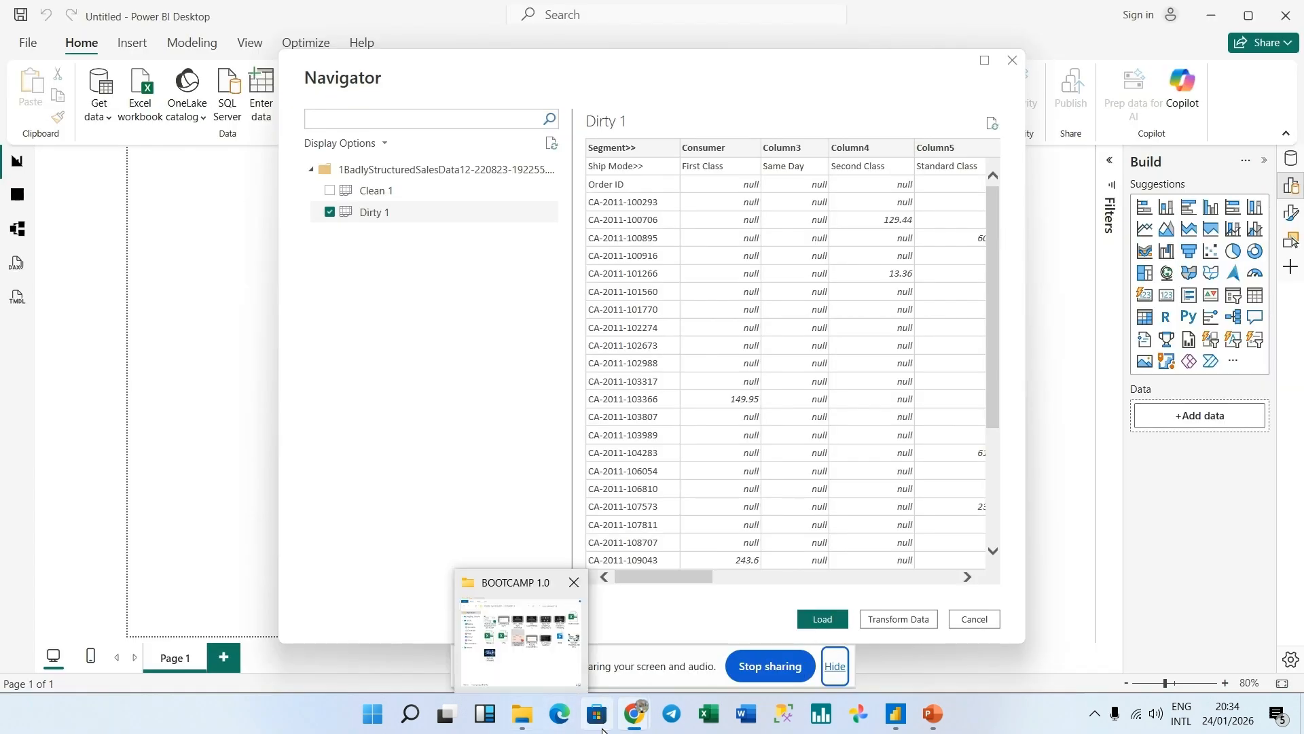
mouse_move(629, 714)
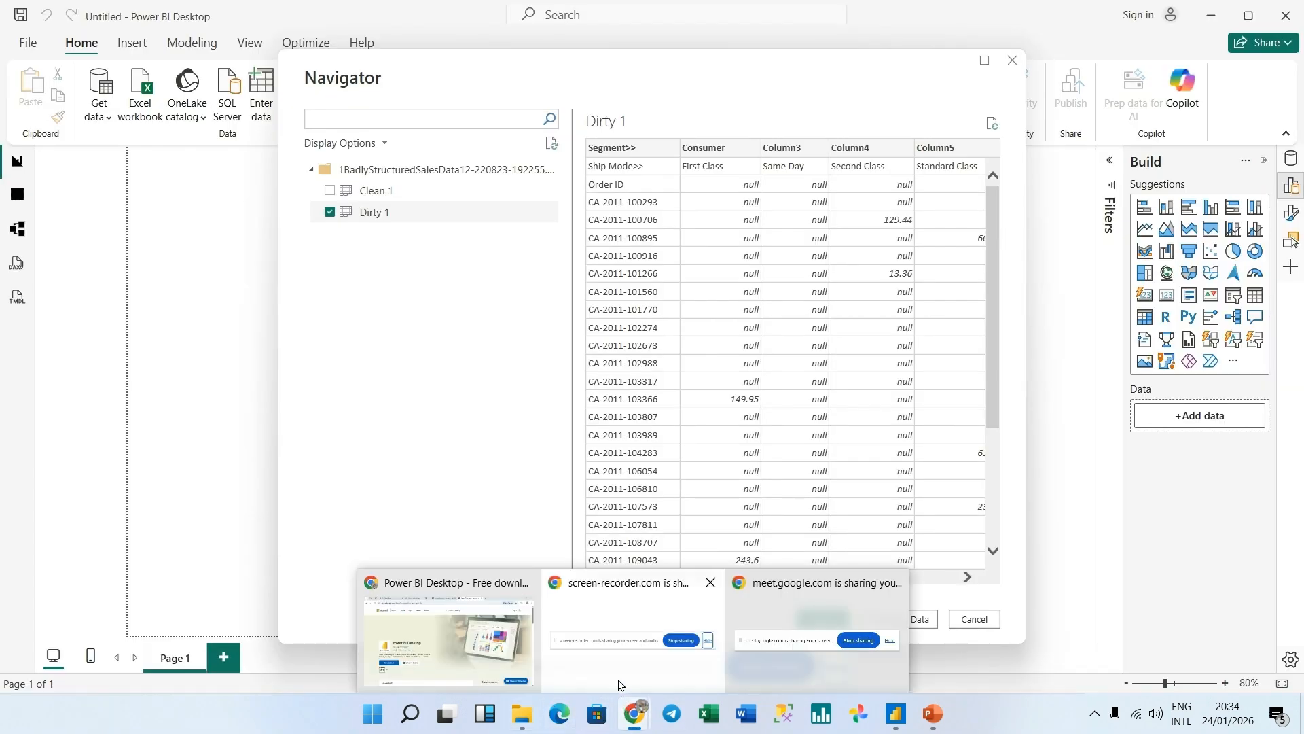
mouse_move(594, 633)
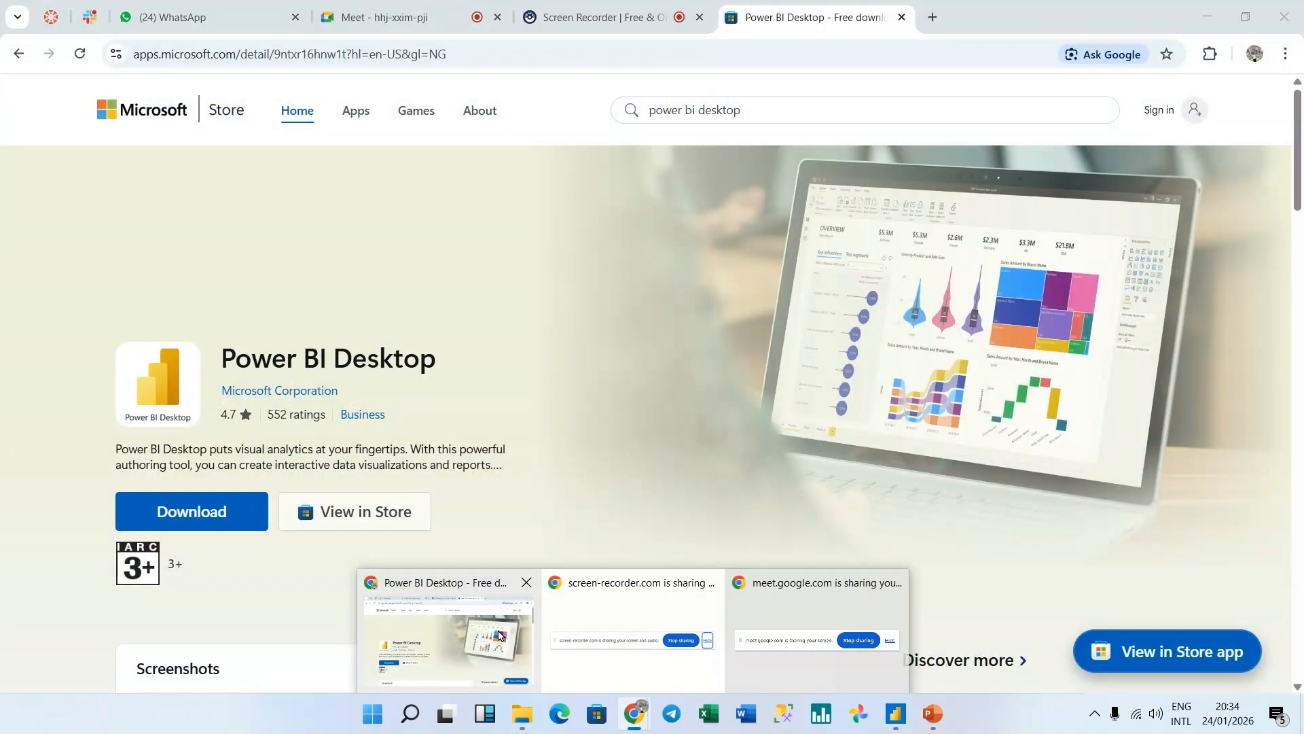
click(503, 635)
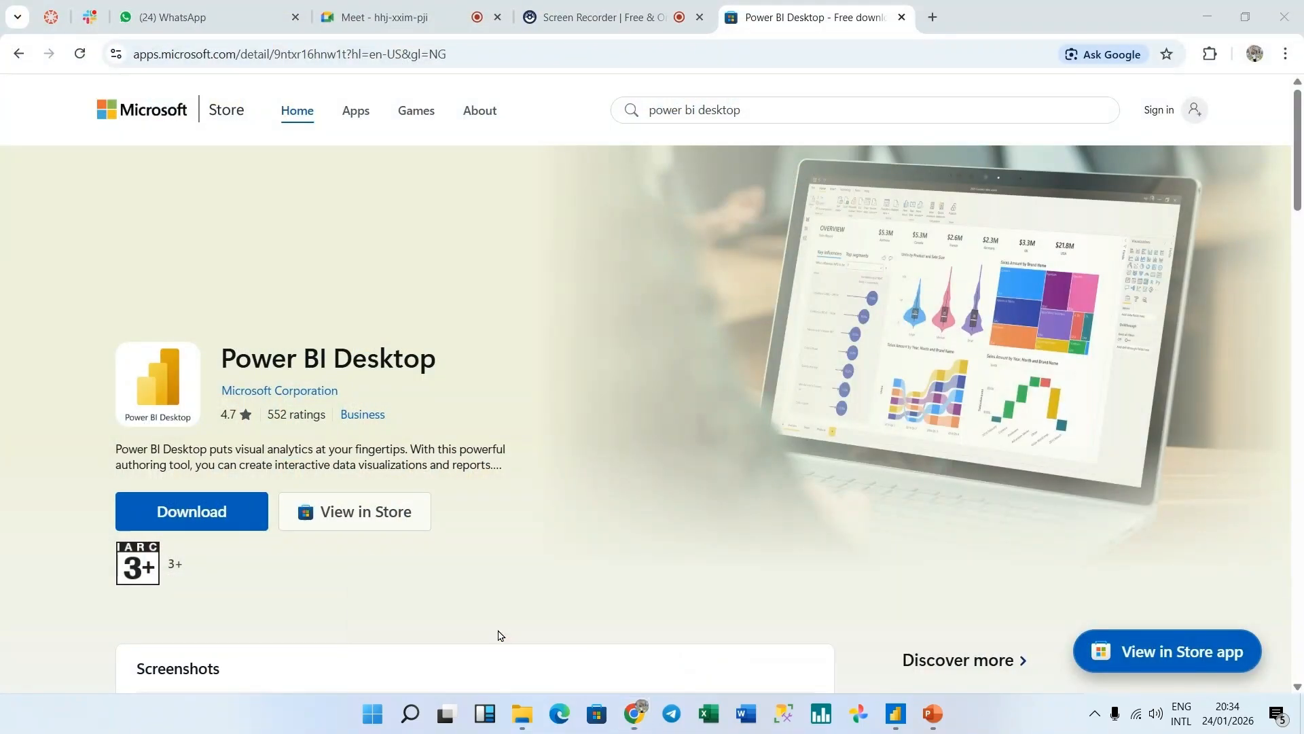
click(384, 17)
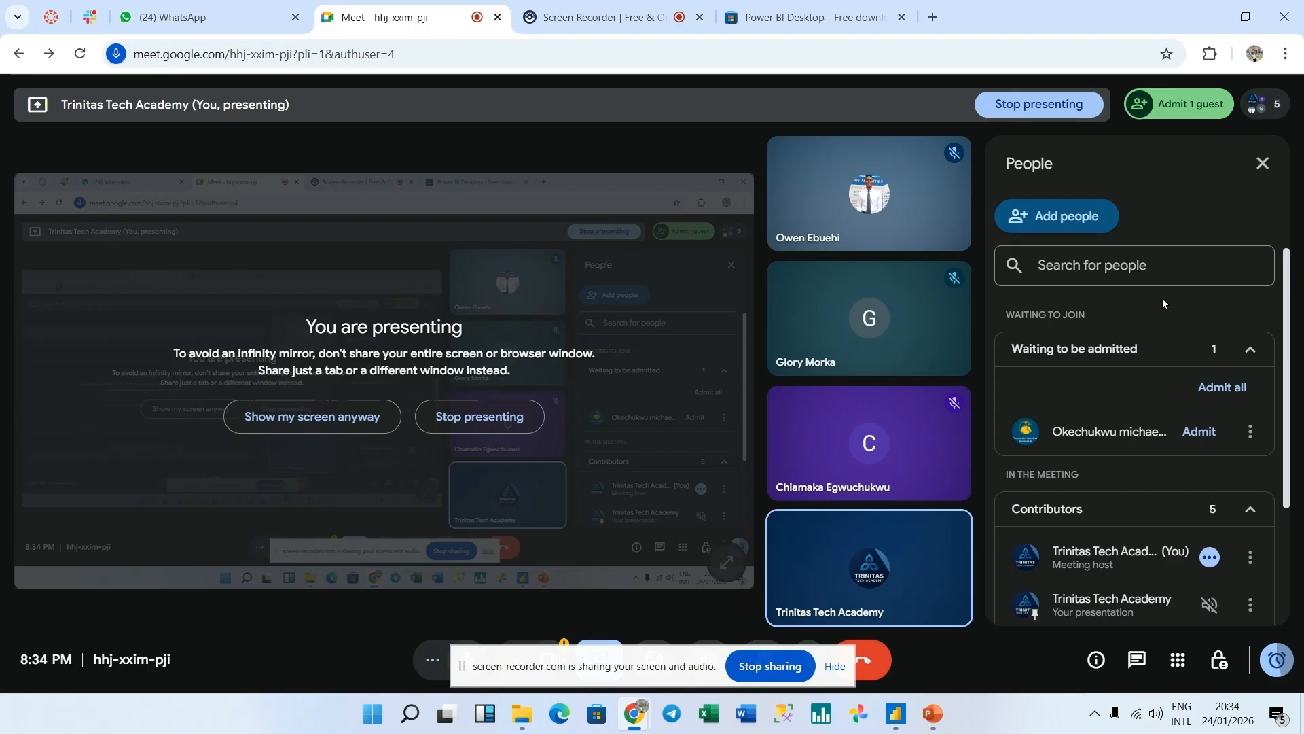
click(1200, 433)
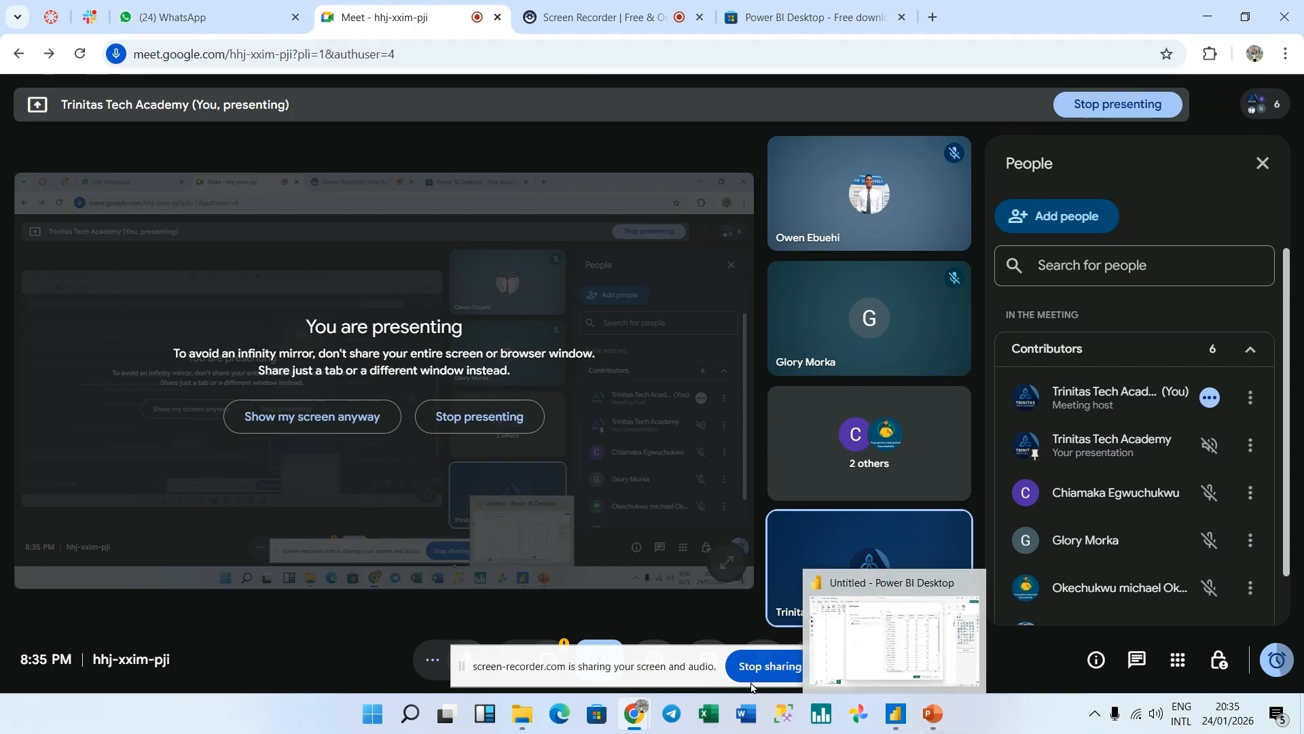
click(834, 666)
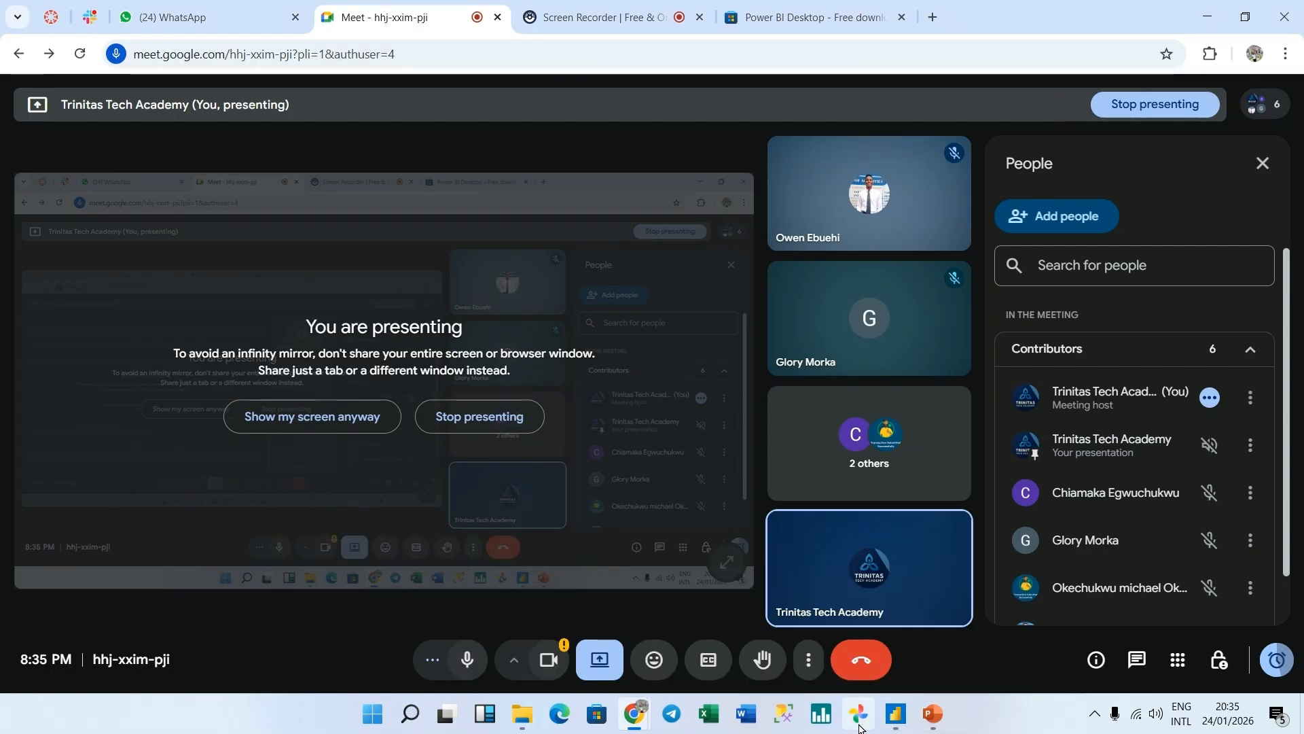
mouse_move(896, 713)
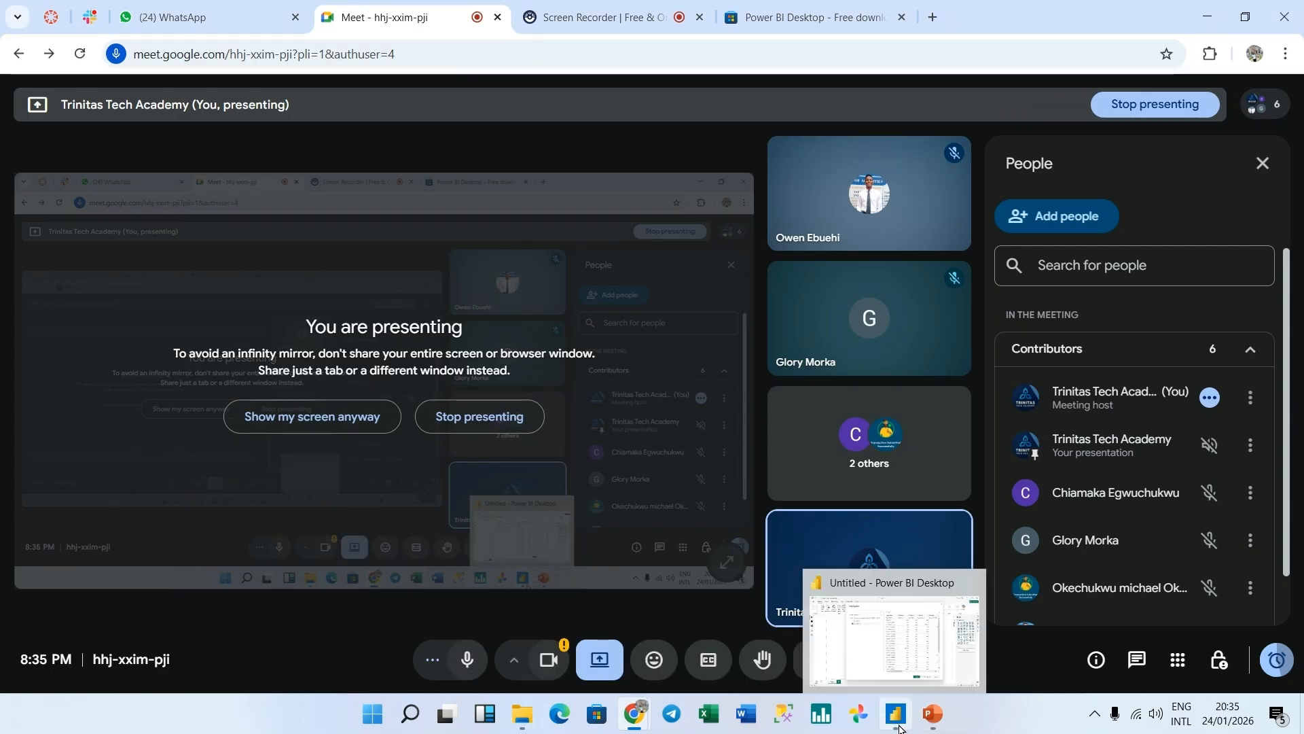
click(875, 656)
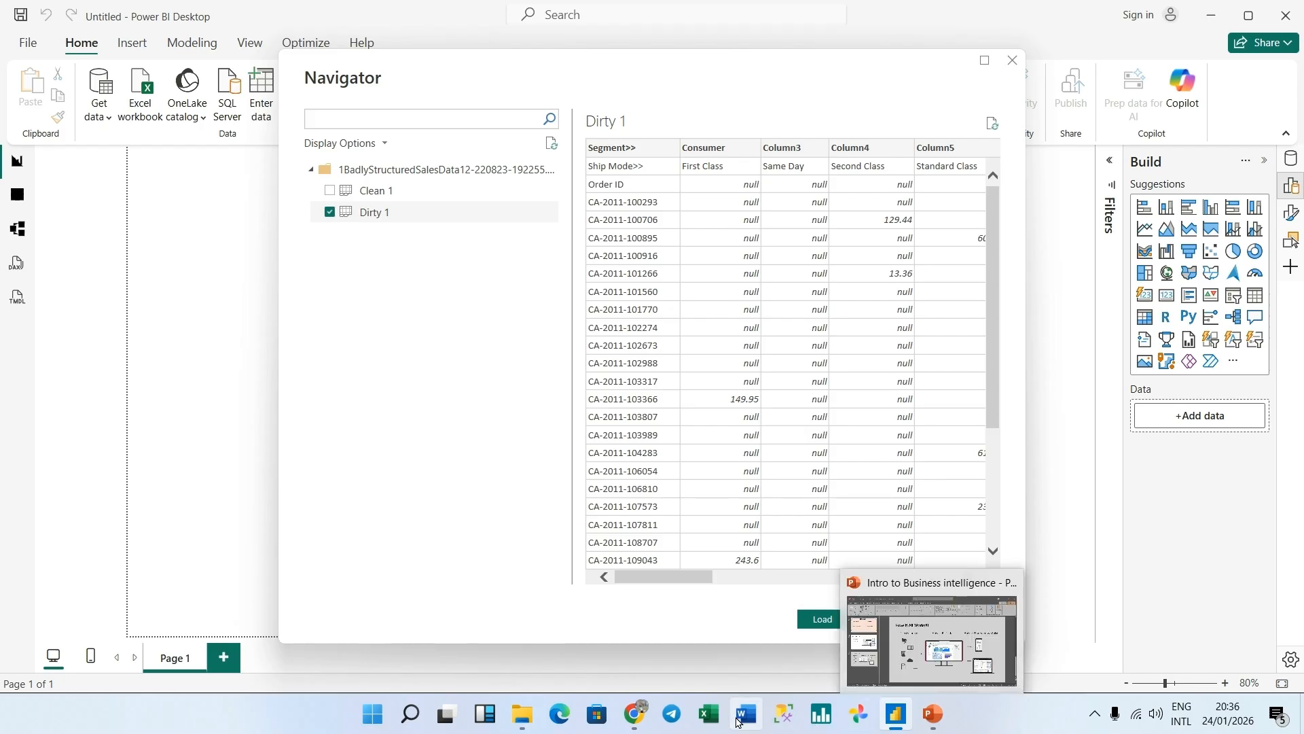
Check the participants in the Google Meet call in Chrome between returns to the Power BI Desktop window
mouse_move(642, 716)
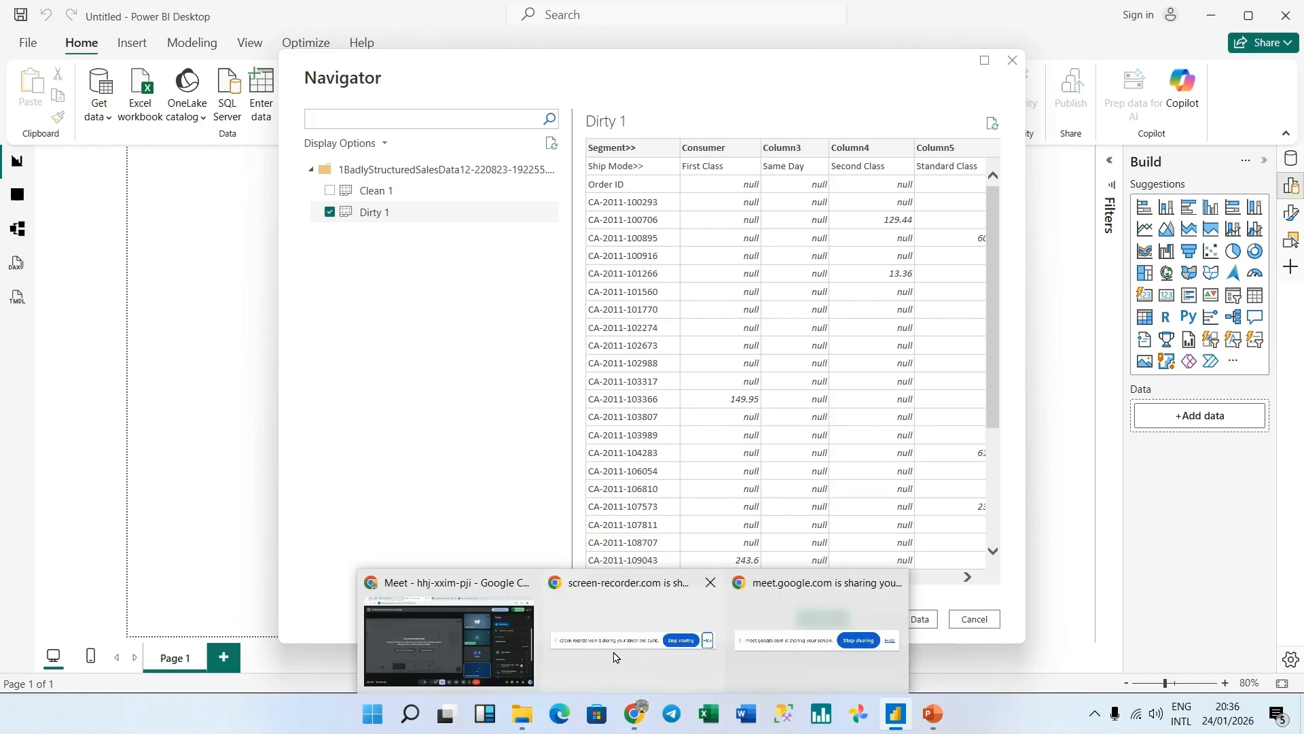
click(522, 681)
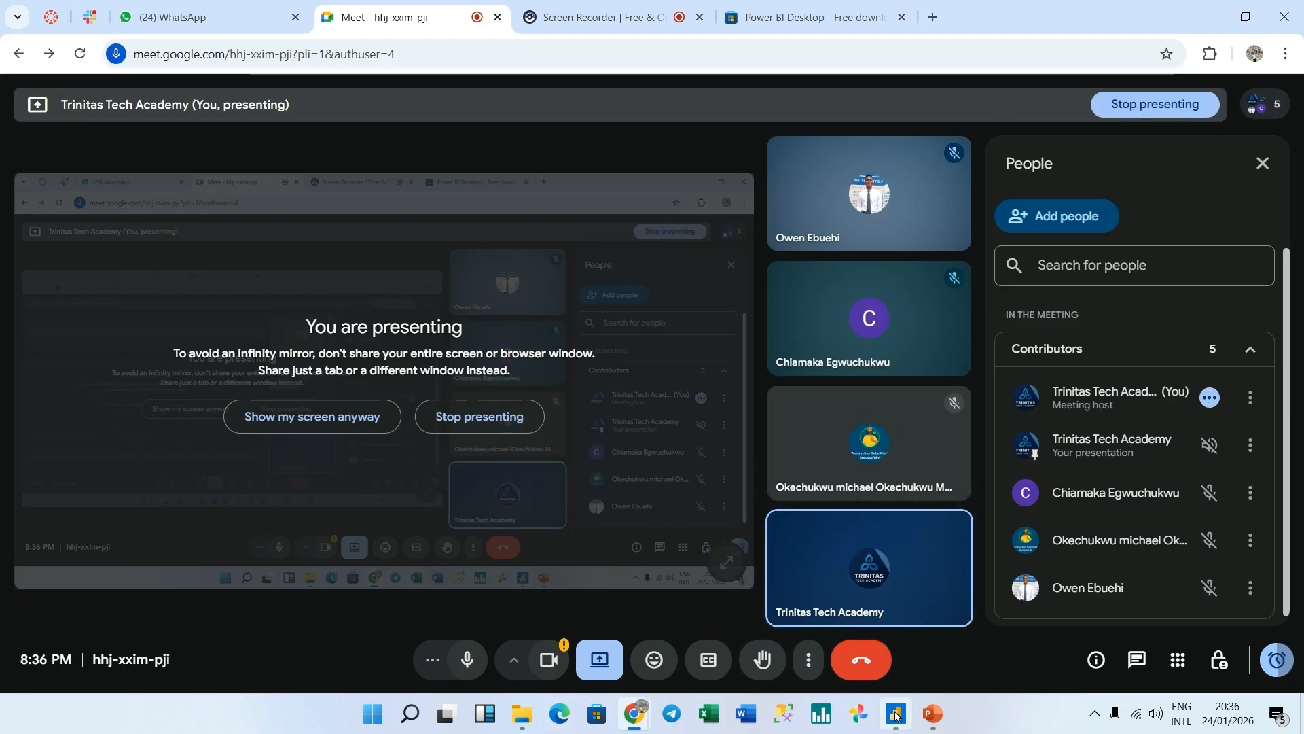
mouse_move(895, 714)
click(903, 656)
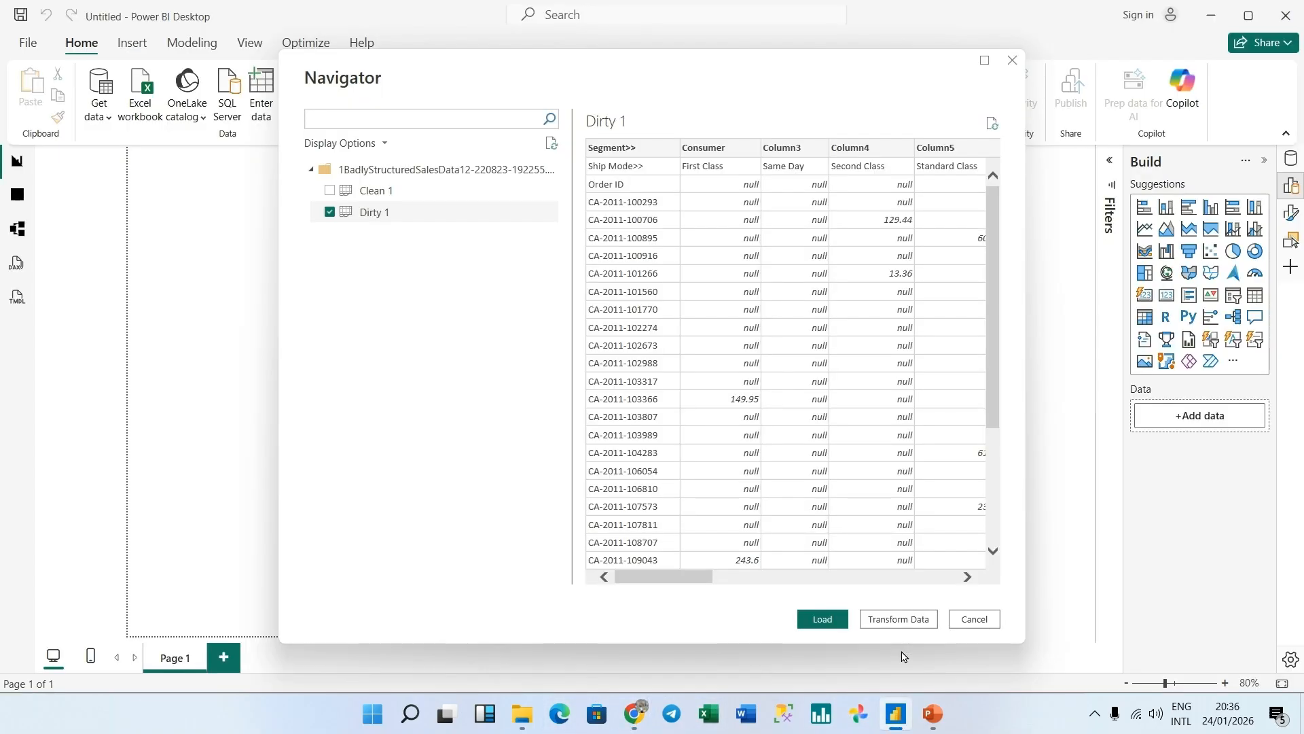
mouse_move(634, 713)
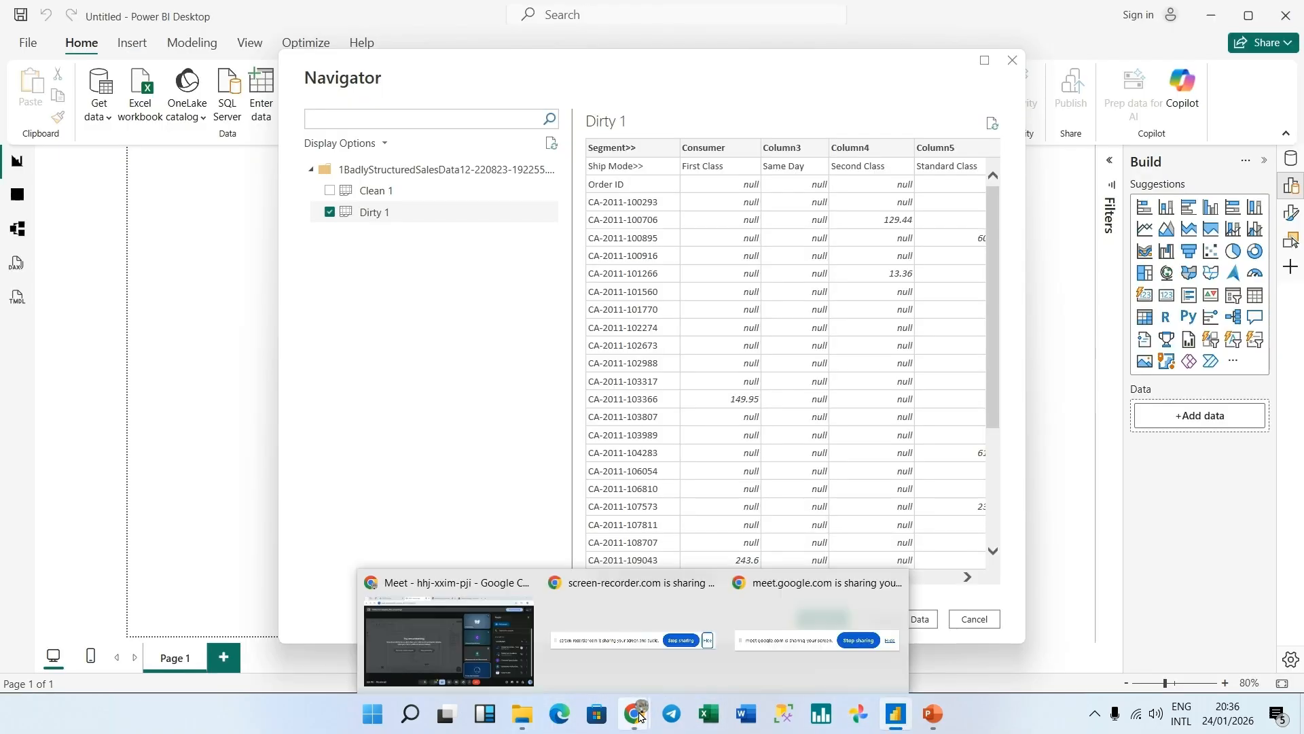
click(496, 640)
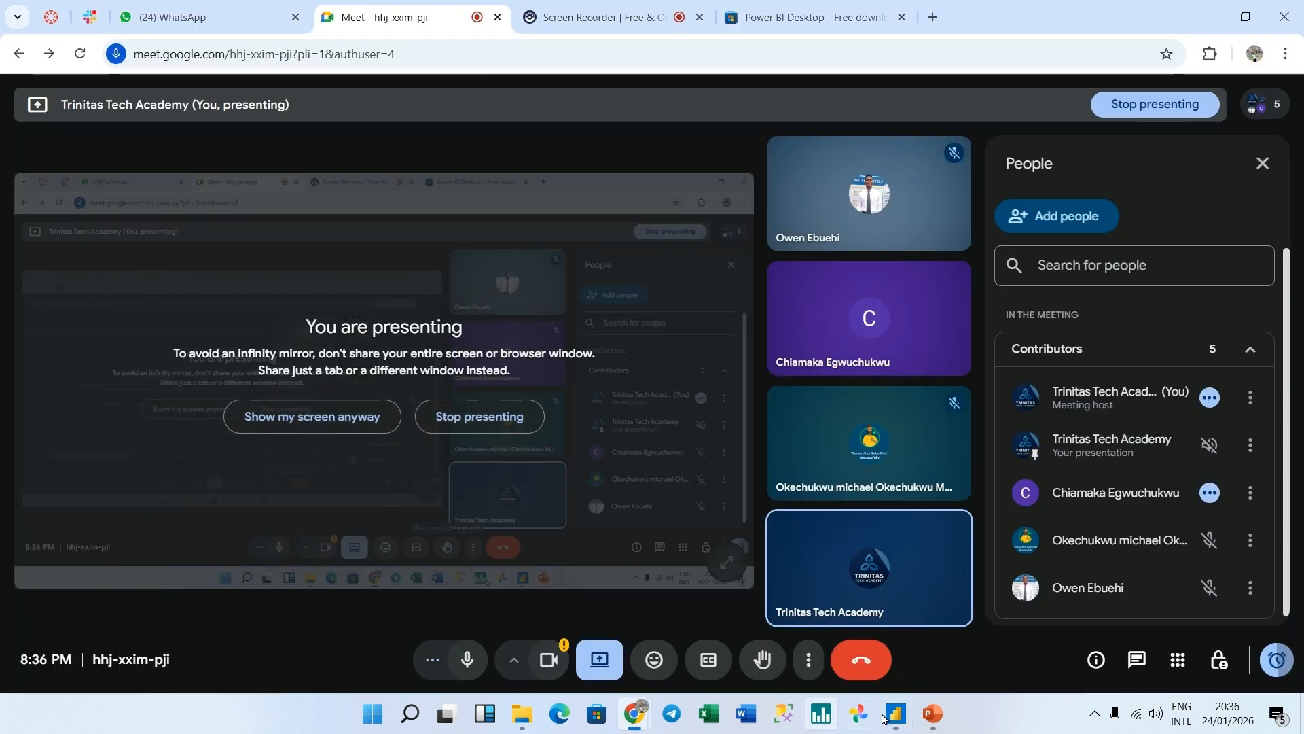
Return to Power BI Desktop and open the selected Dirty 1 sheet in Power Query Editor for transformation
mouse_move(894, 722)
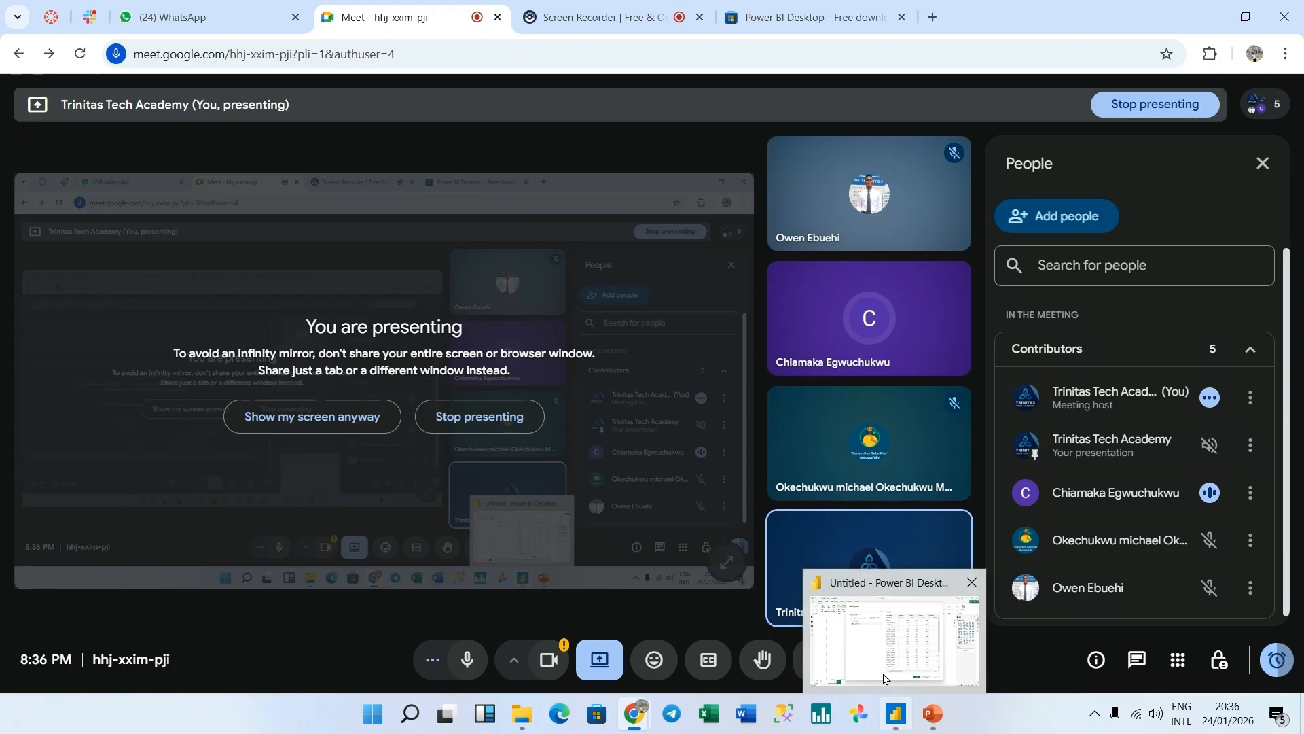
key(alt+Tab)
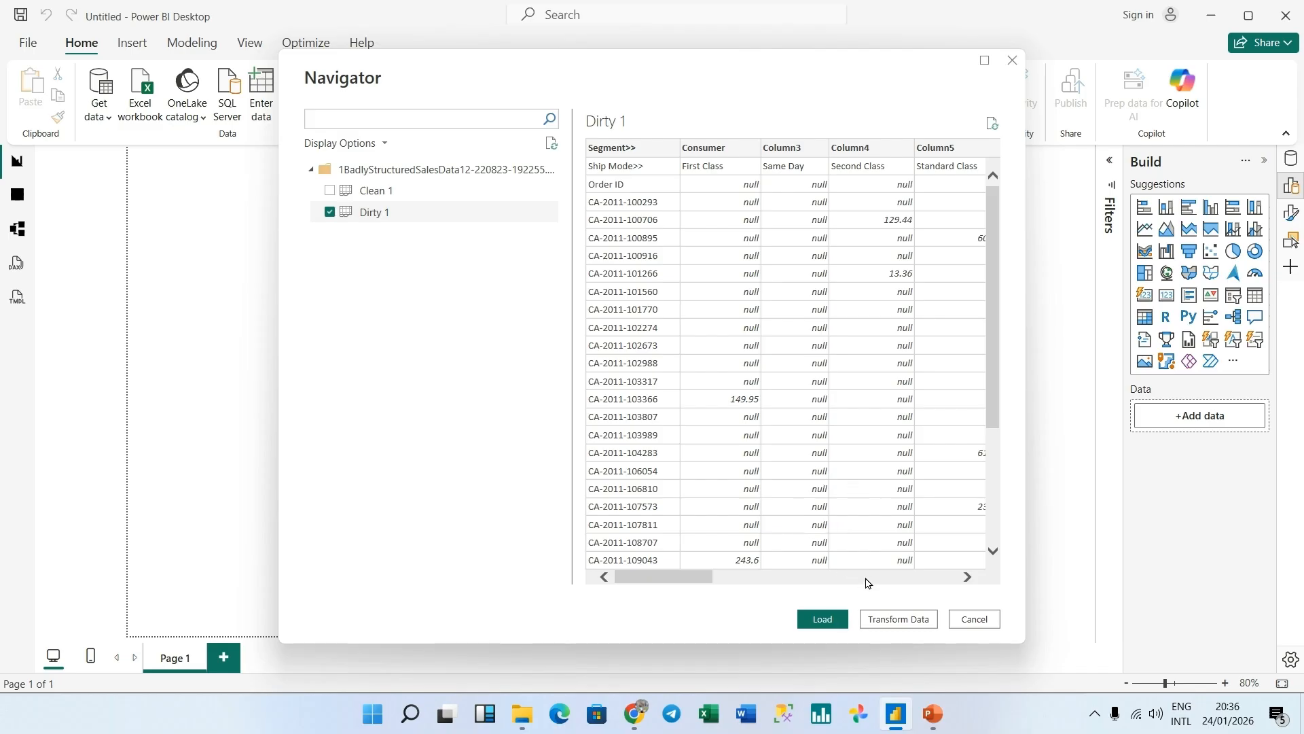
click(907, 621)
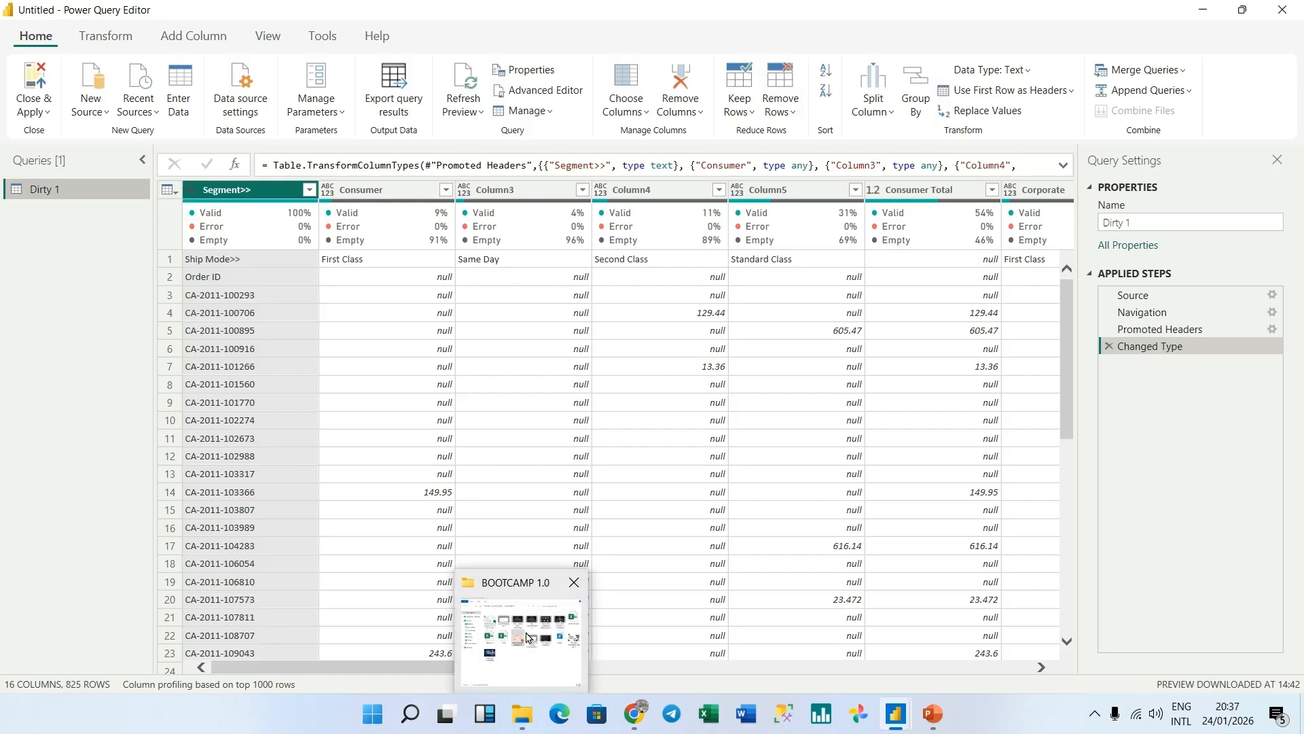
Examine the valid, error and empty percentages in the column quality profile of the Dirty 1 query
drag(391, 667, 310, 671)
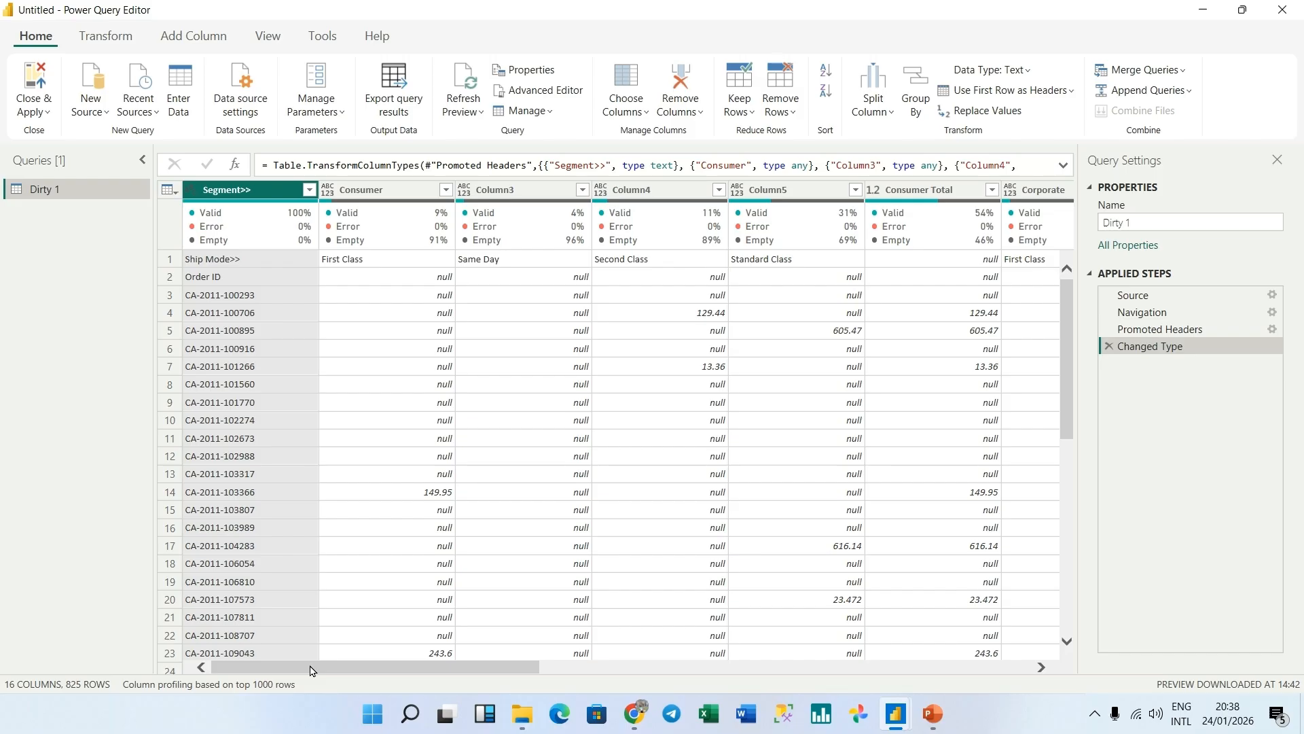
drag(310, 671, 185, 668)
mouse_move(297, 221)
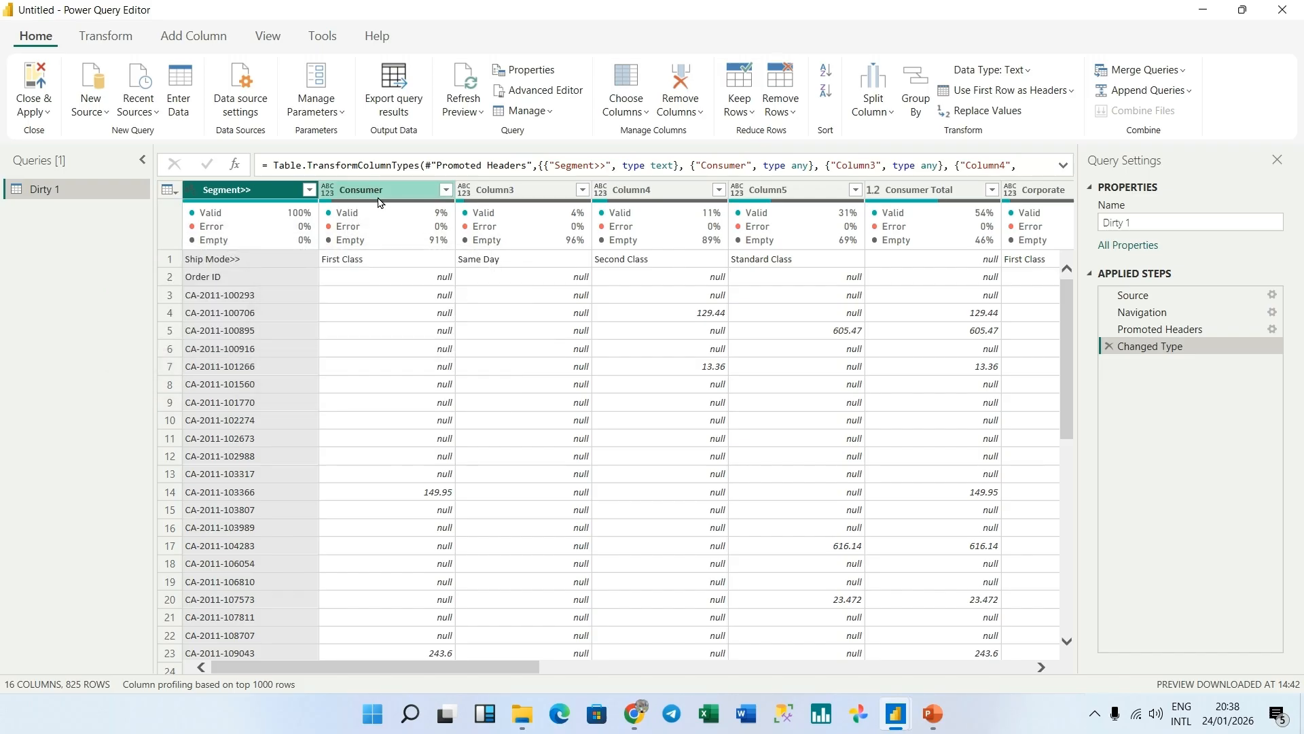
mouse_move(345, 225)
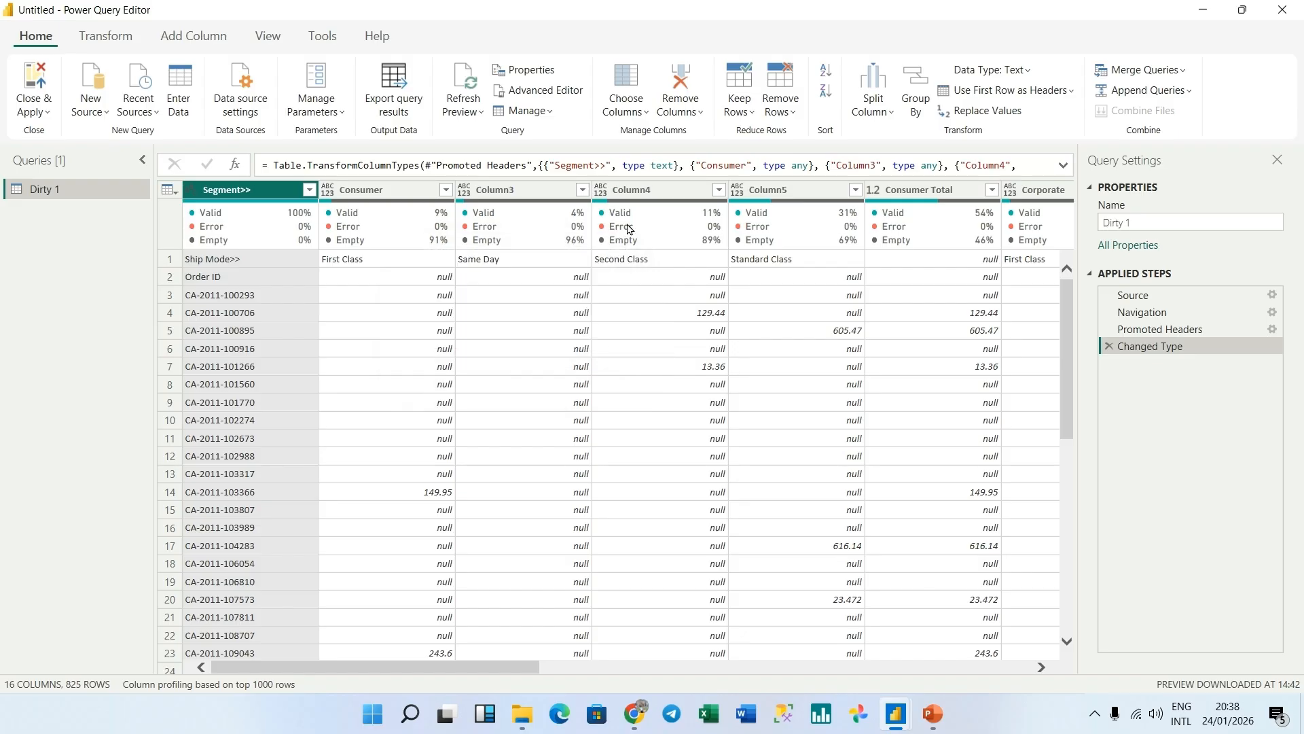
mouse_move(636, 219)
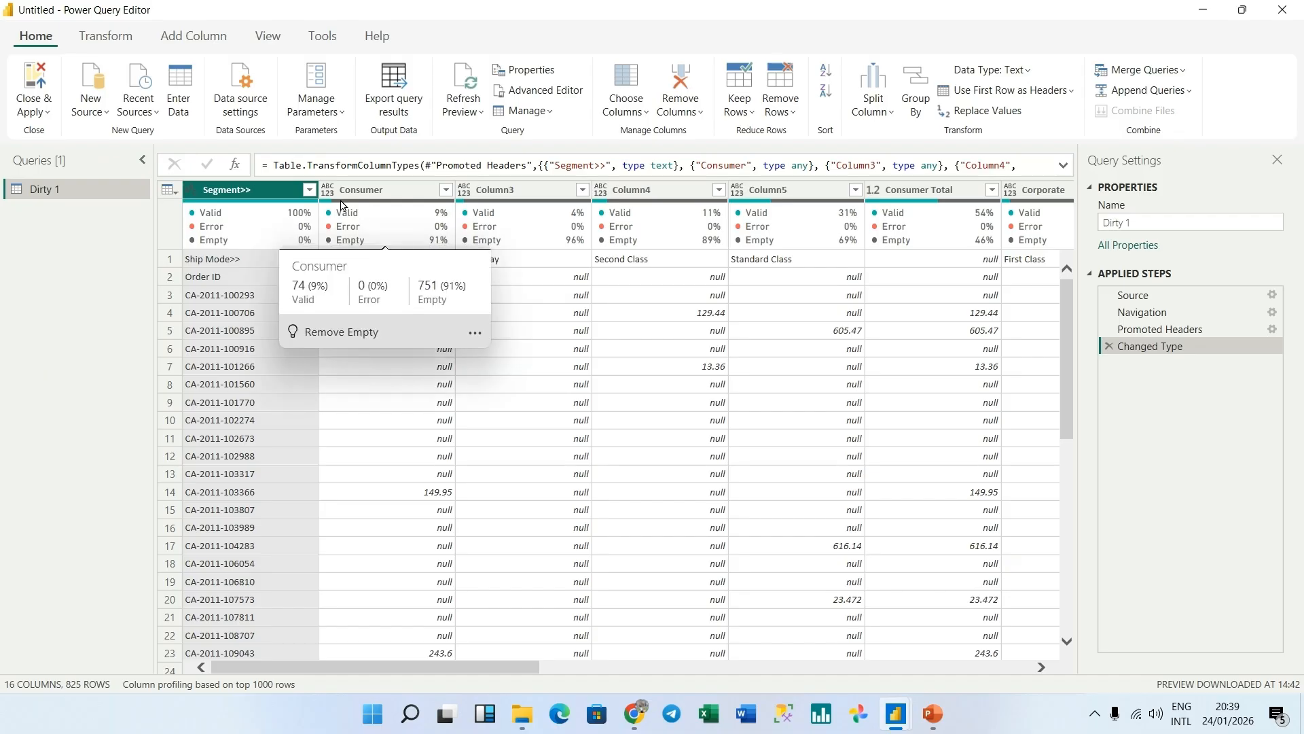
mouse_move(445, 206)
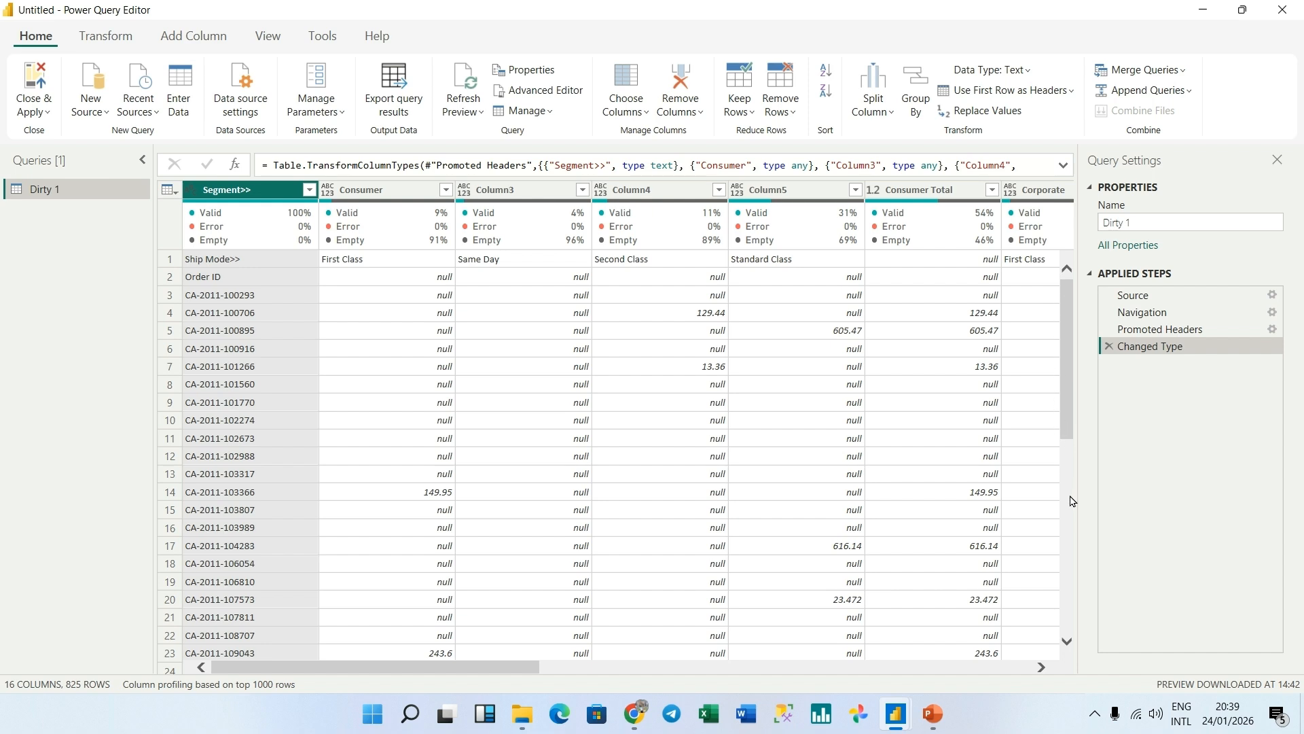
Remove 1 bottom row from the Dirty 1 query to drop the Grand Total row
drag(1065, 391, 1058, 672)
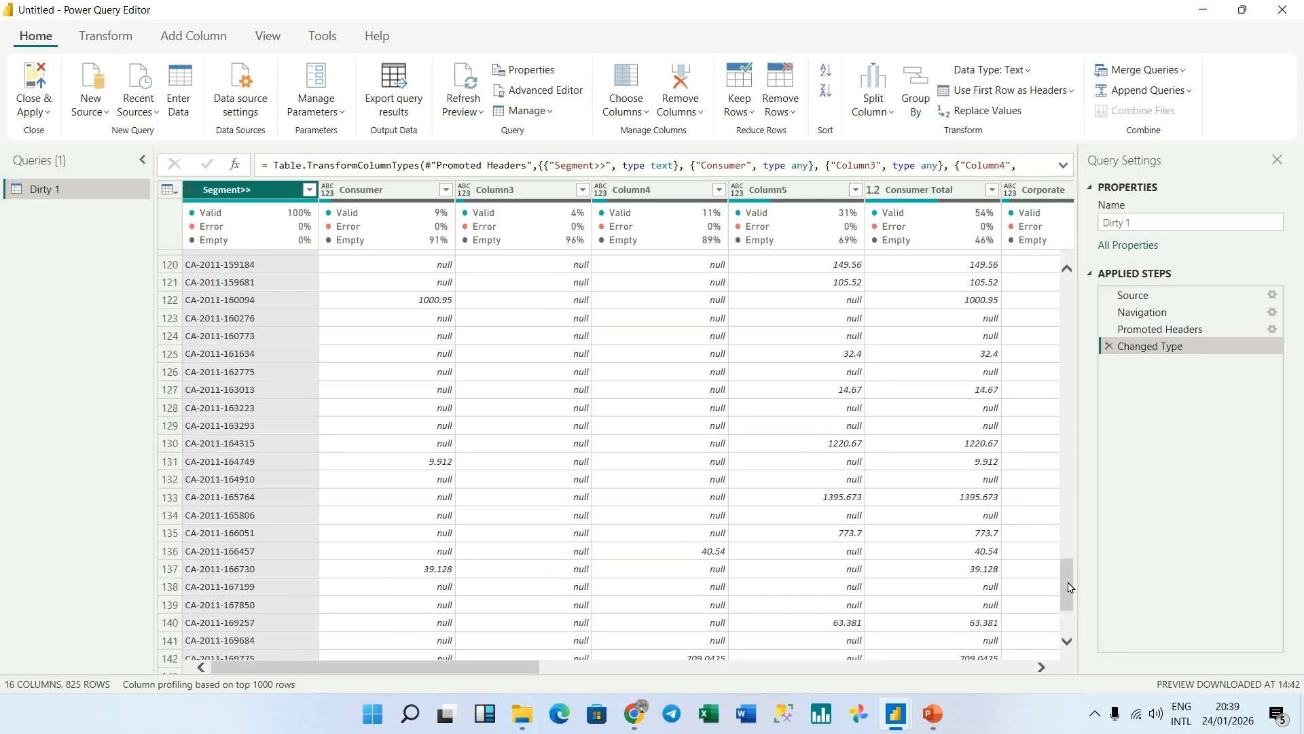
drag(1066, 582, 1067, 683)
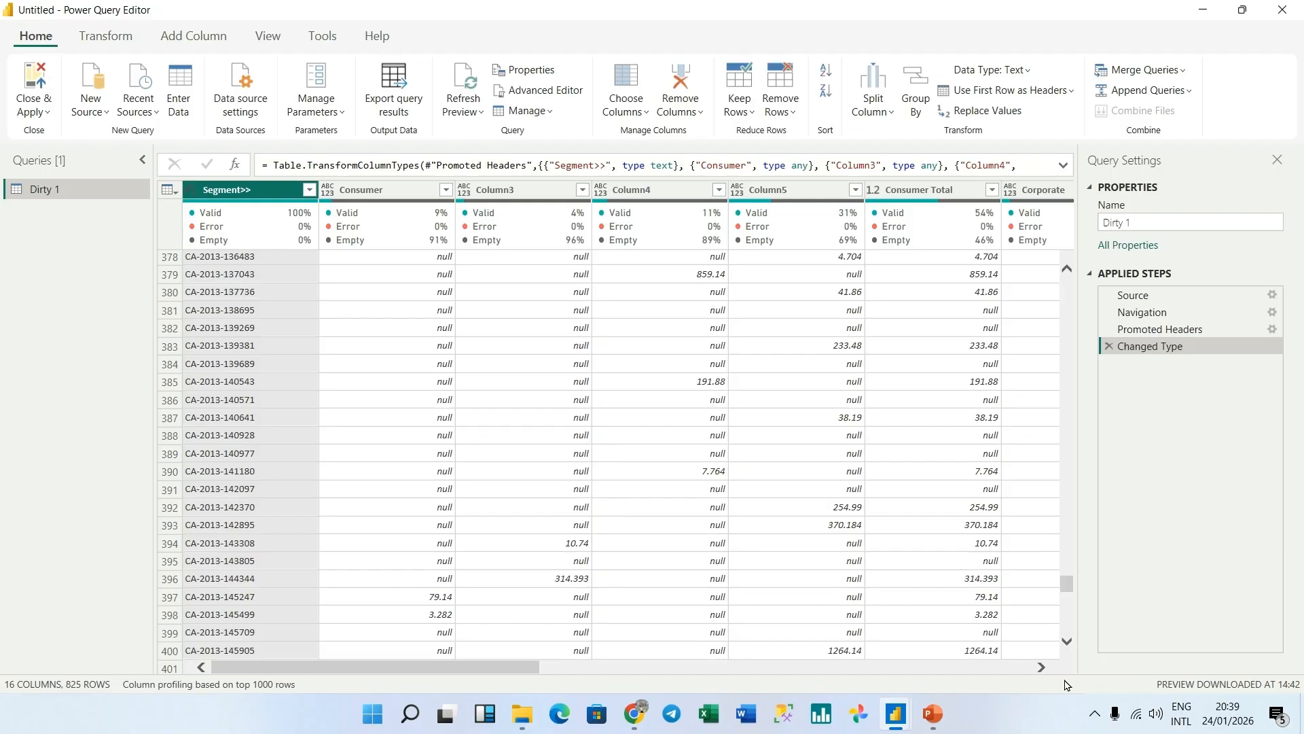
drag(1066, 584, 1067, 682)
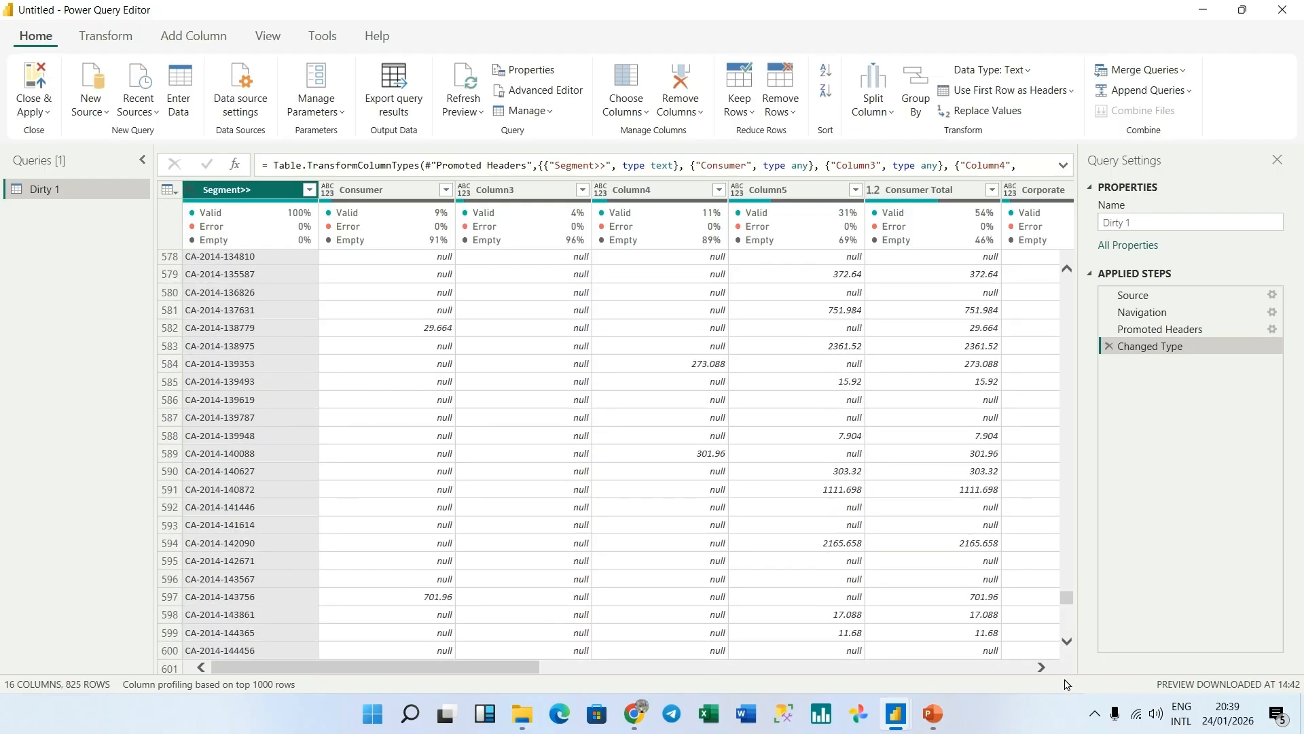
drag(1067, 601, 1065, 686)
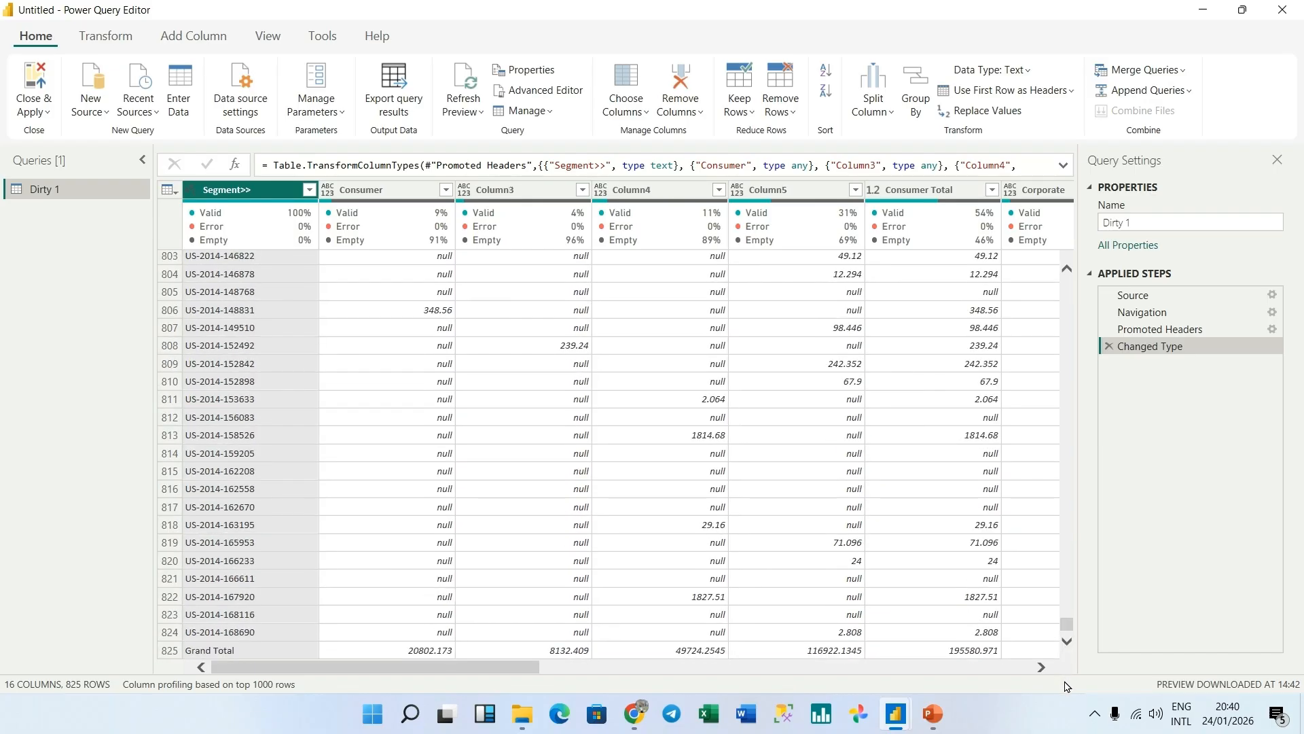
click(1070, 644)
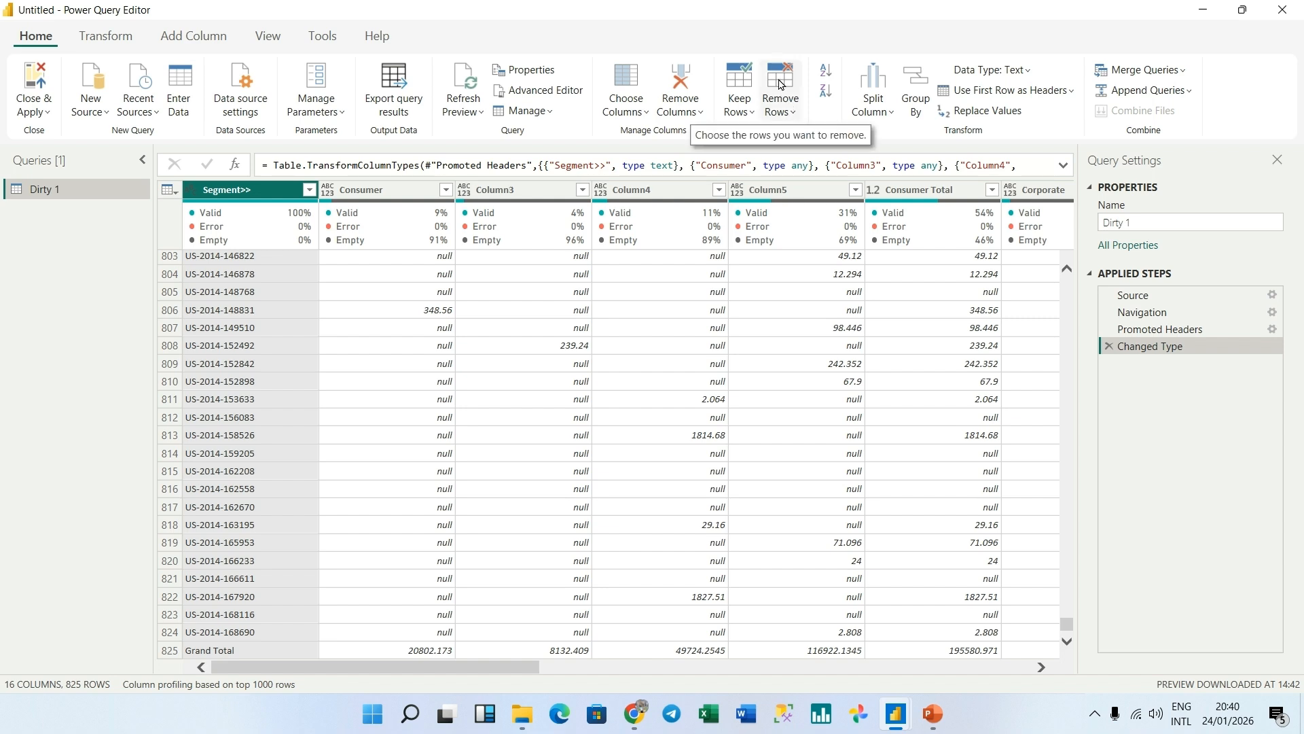
click(792, 115)
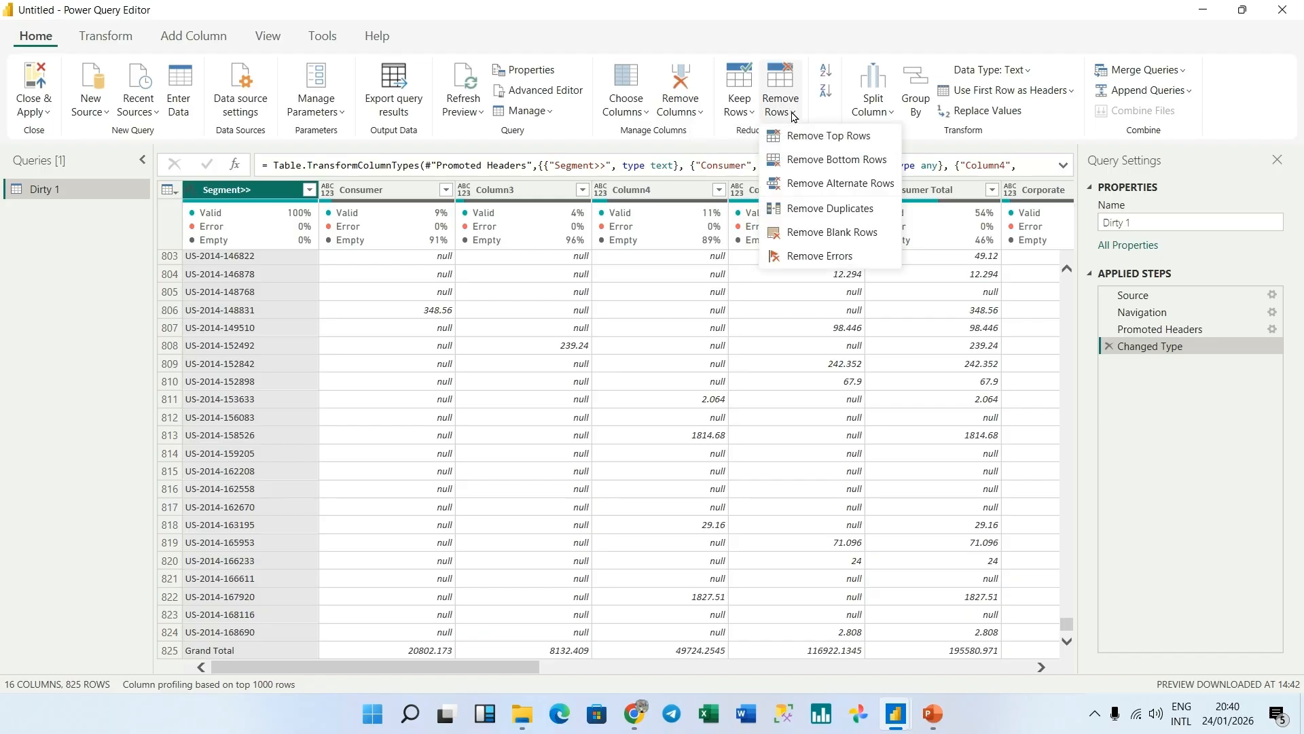
click(832, 161)
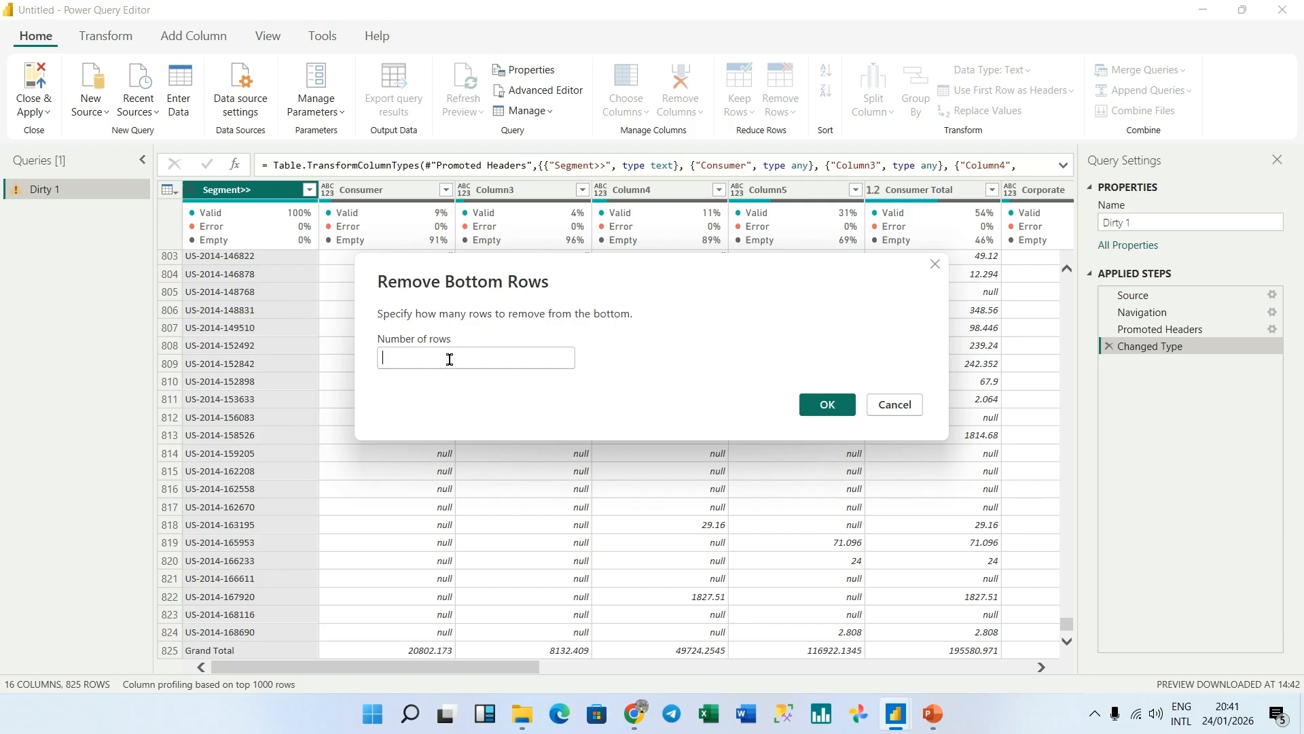
text(2)
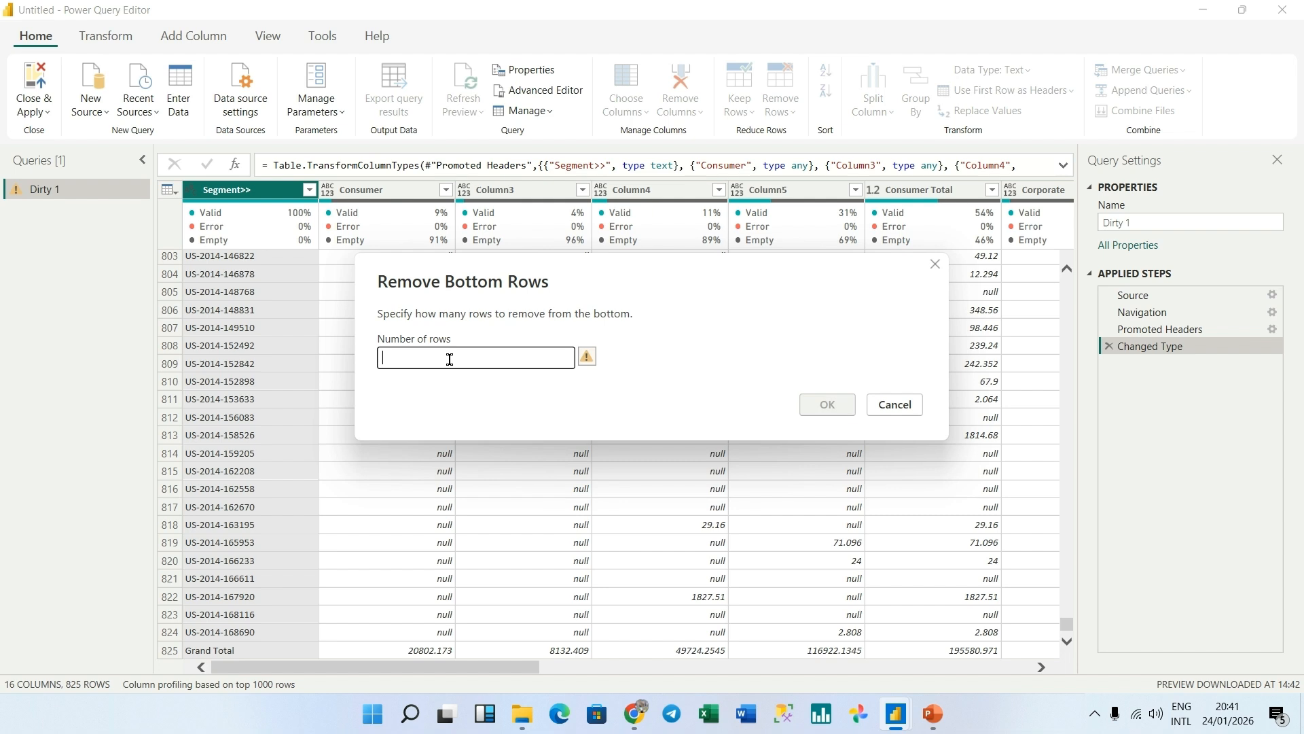
text(1`)
key(BackSpace)
key(BackSpace)
text(1)
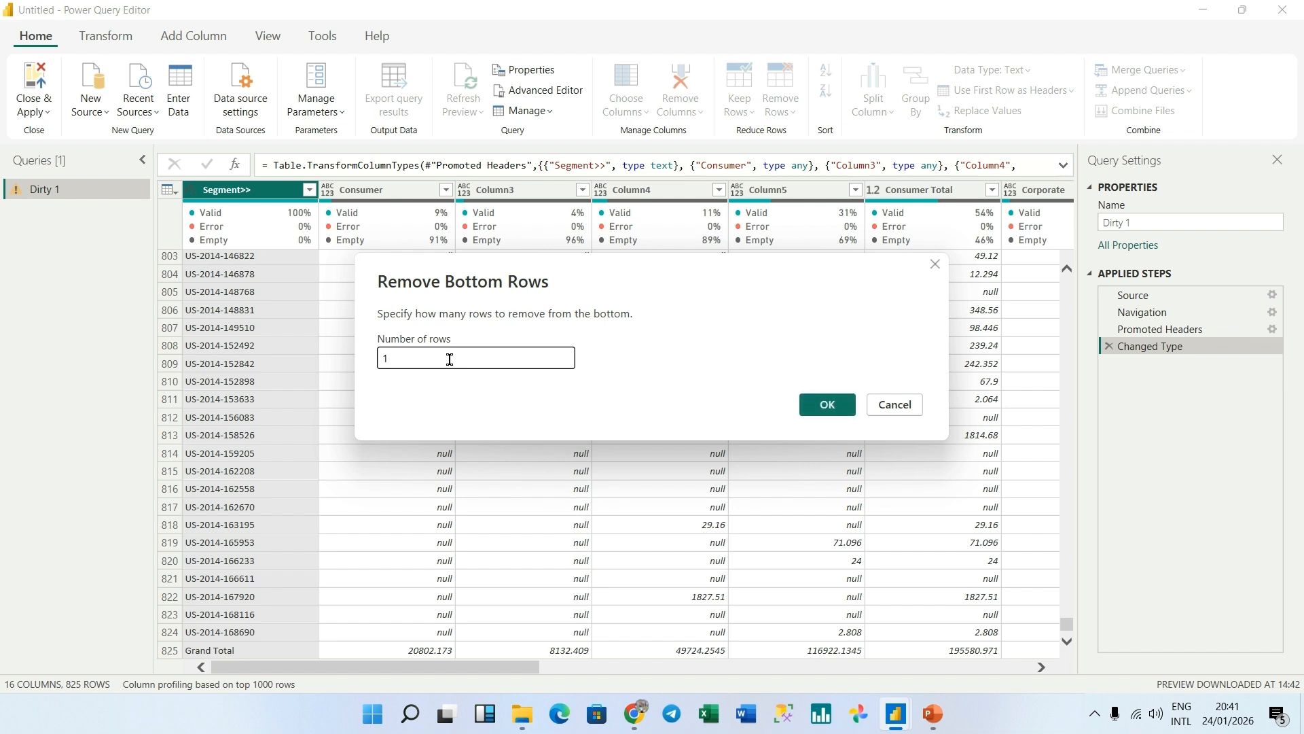
click(827, 405)
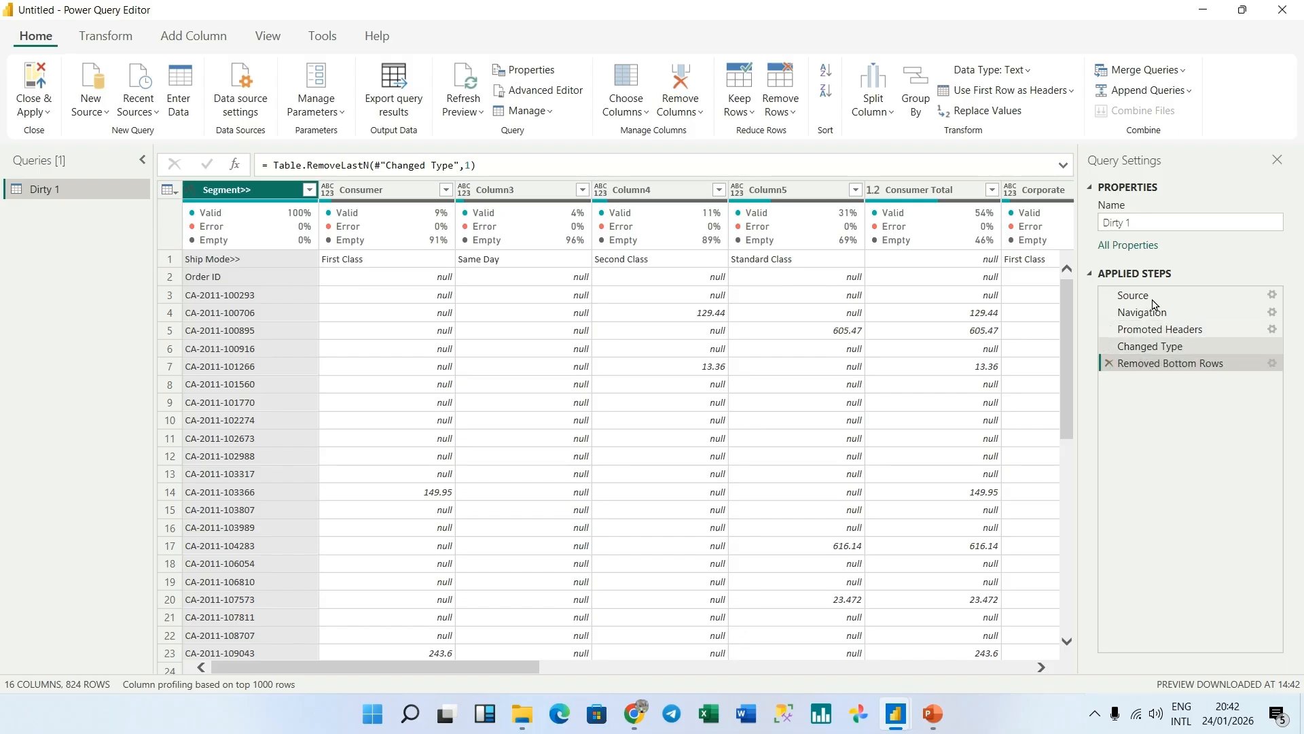
Rename the Dirty 1 query as Sales Data
click(1139, 225)
drag(1139, 226, 1126, 225)
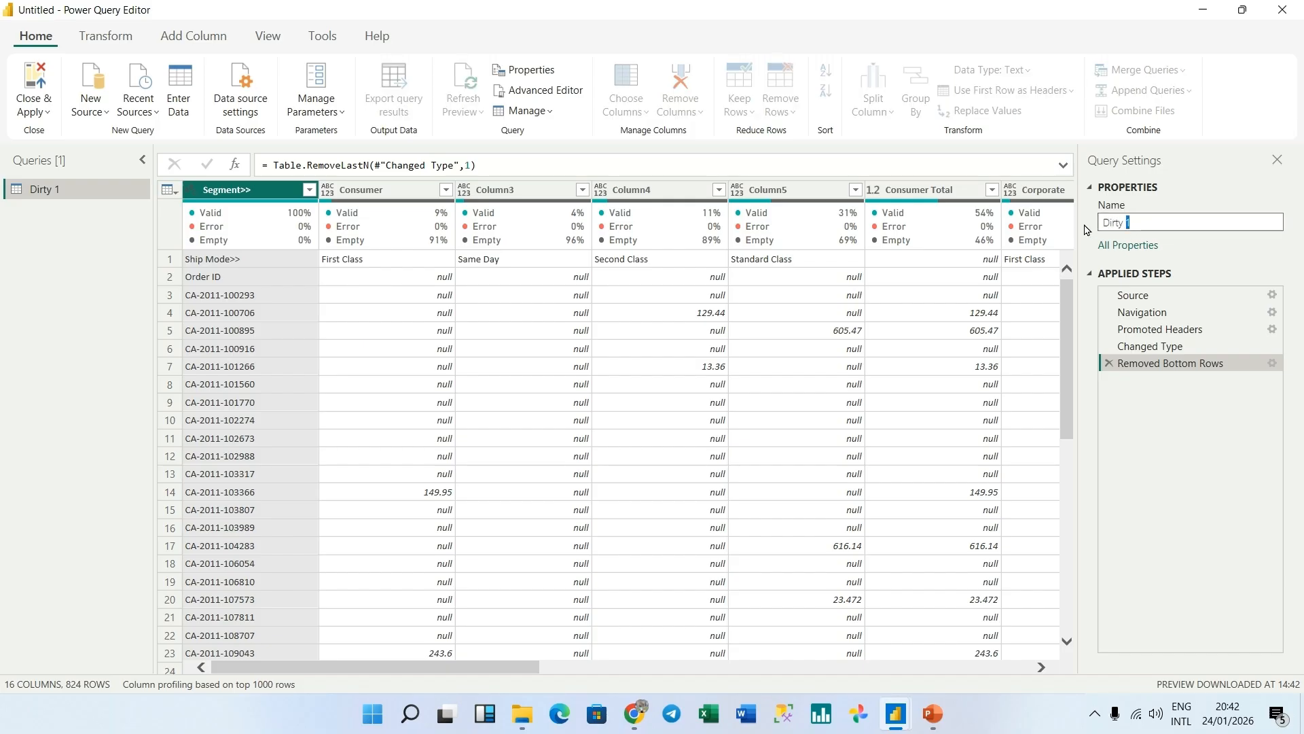
click(1146, 219)
drag(1146, 219, 1084, 231)
text(Sales Data)
click(1069, 429)
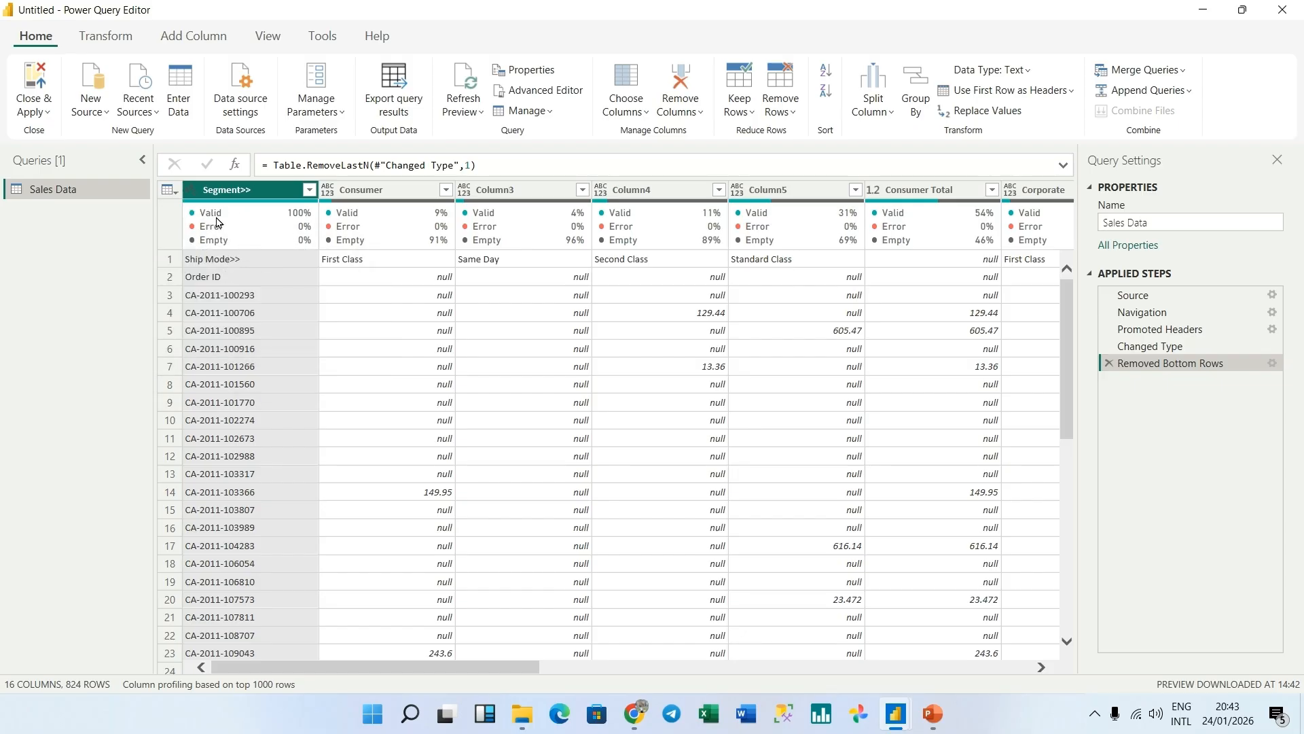
Delete the Promoted Headers, Removed Bottom Rows and Changed Type steps from the Sales Data query, leaving Navigation as its last step
mouse_move(211, 238)
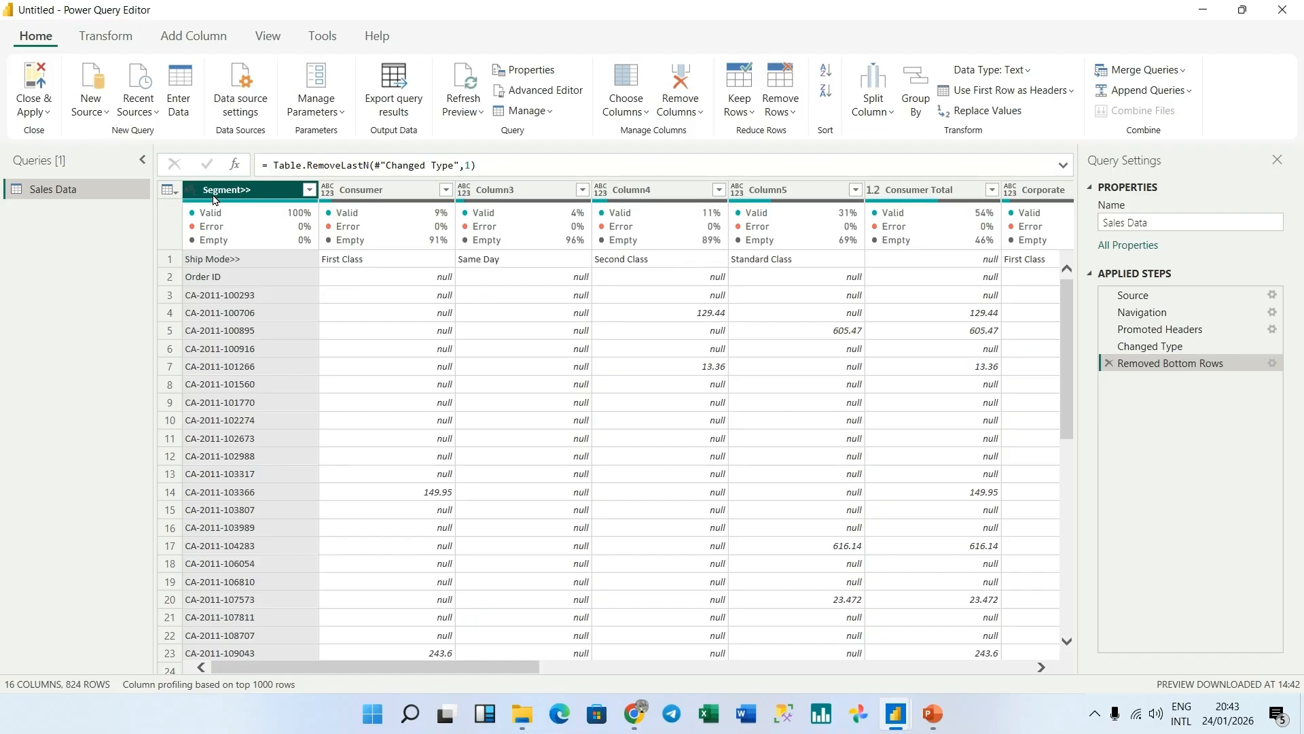
mouse_move(1107, 347)
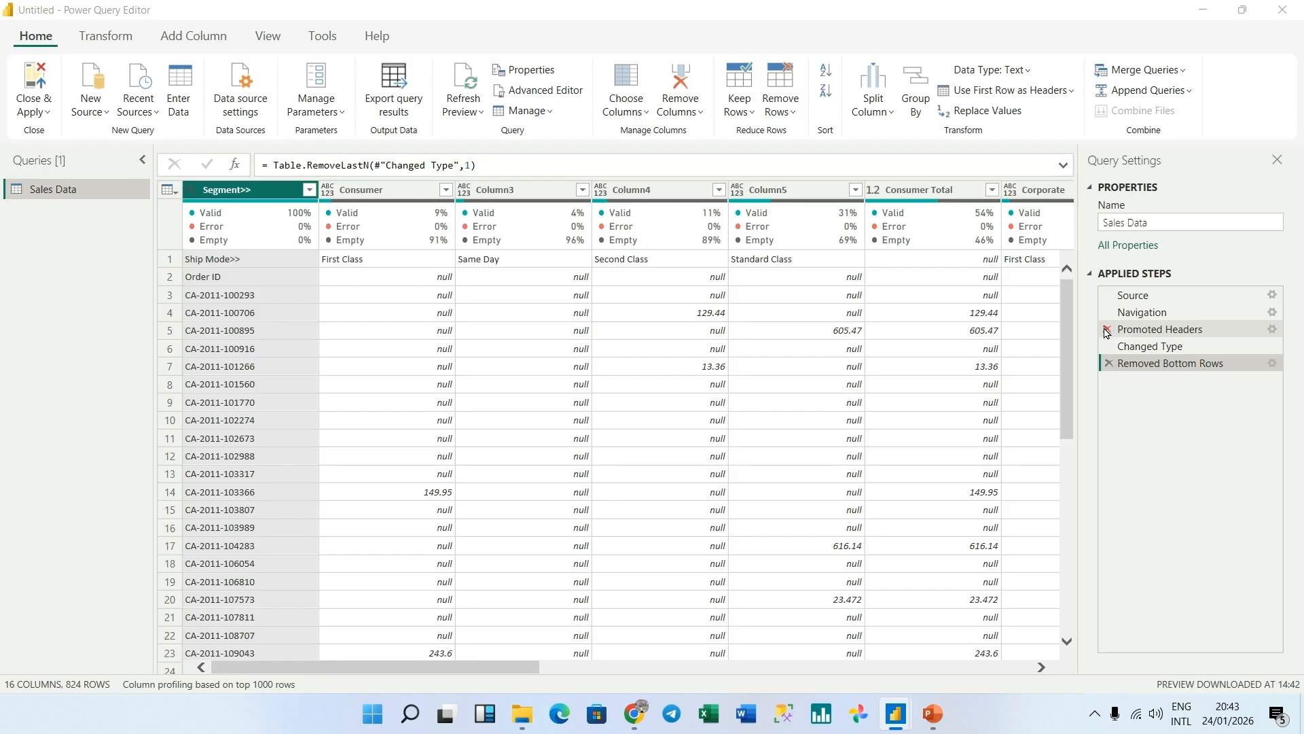
click(1106, 330)
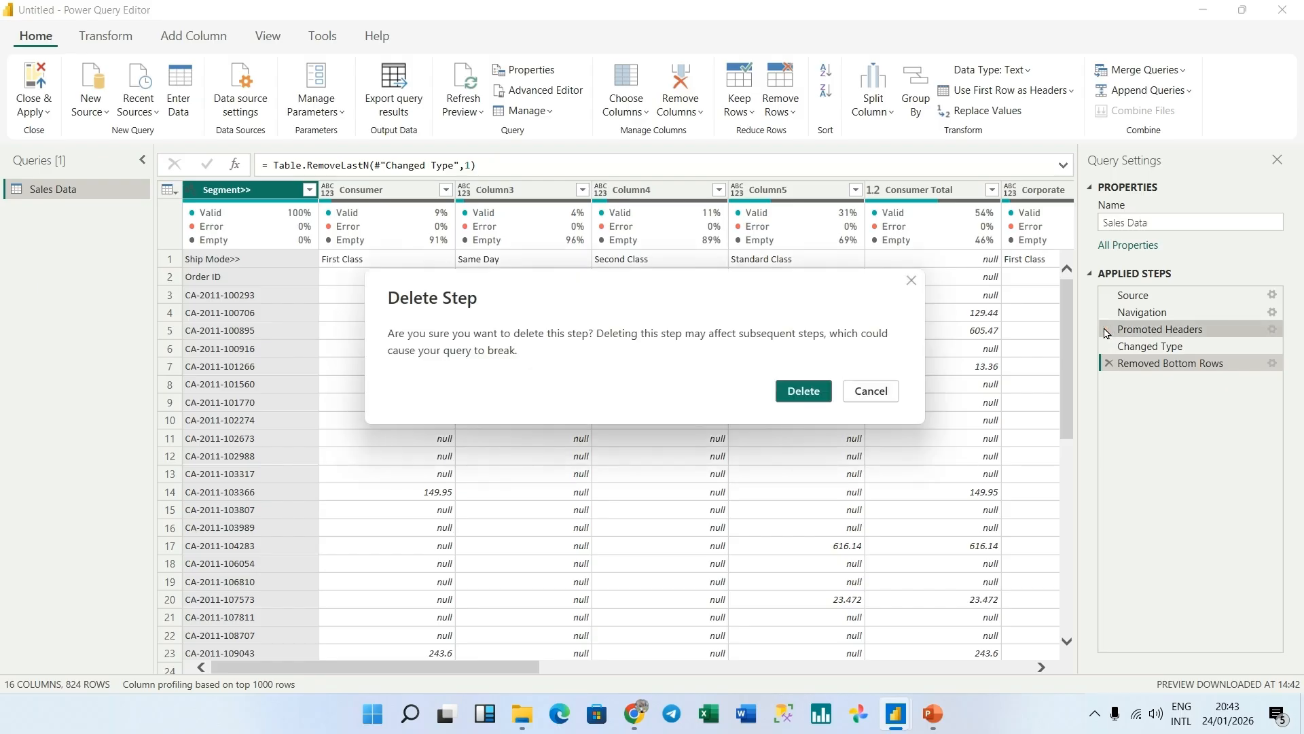
click(811, 393)
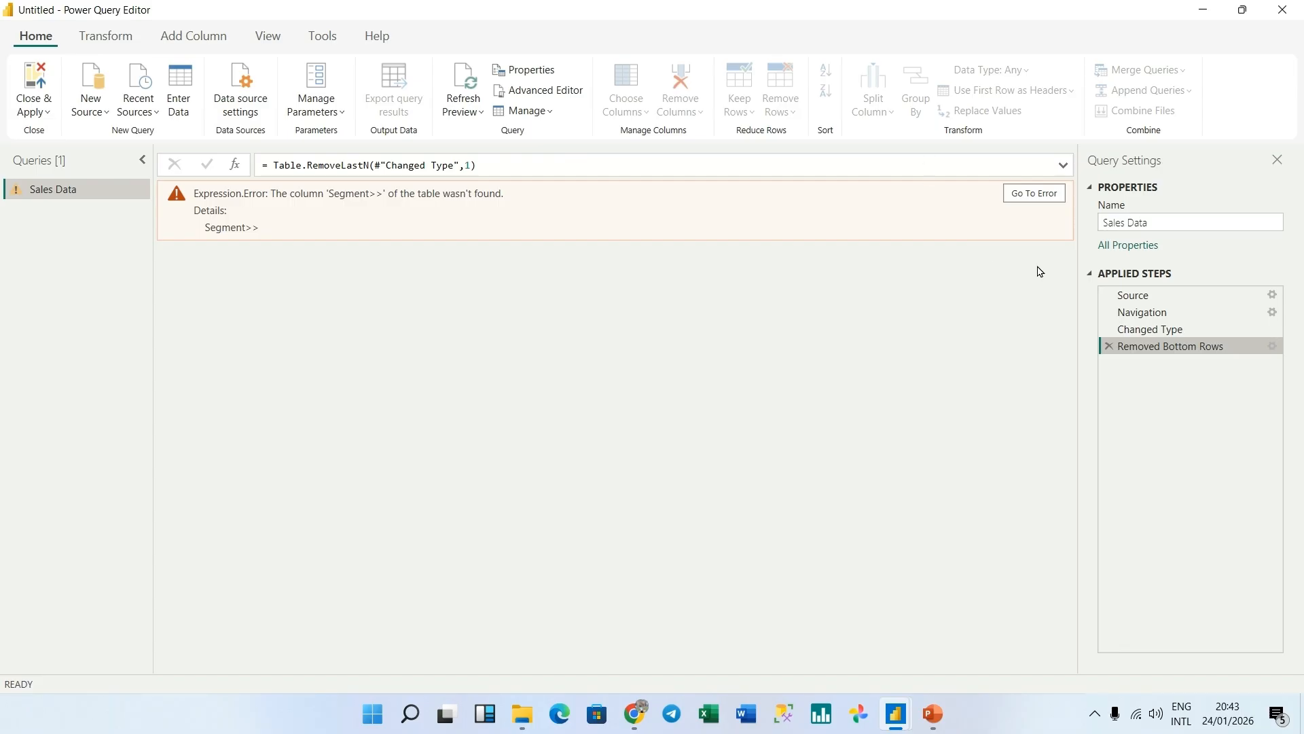
click(1108, 349)
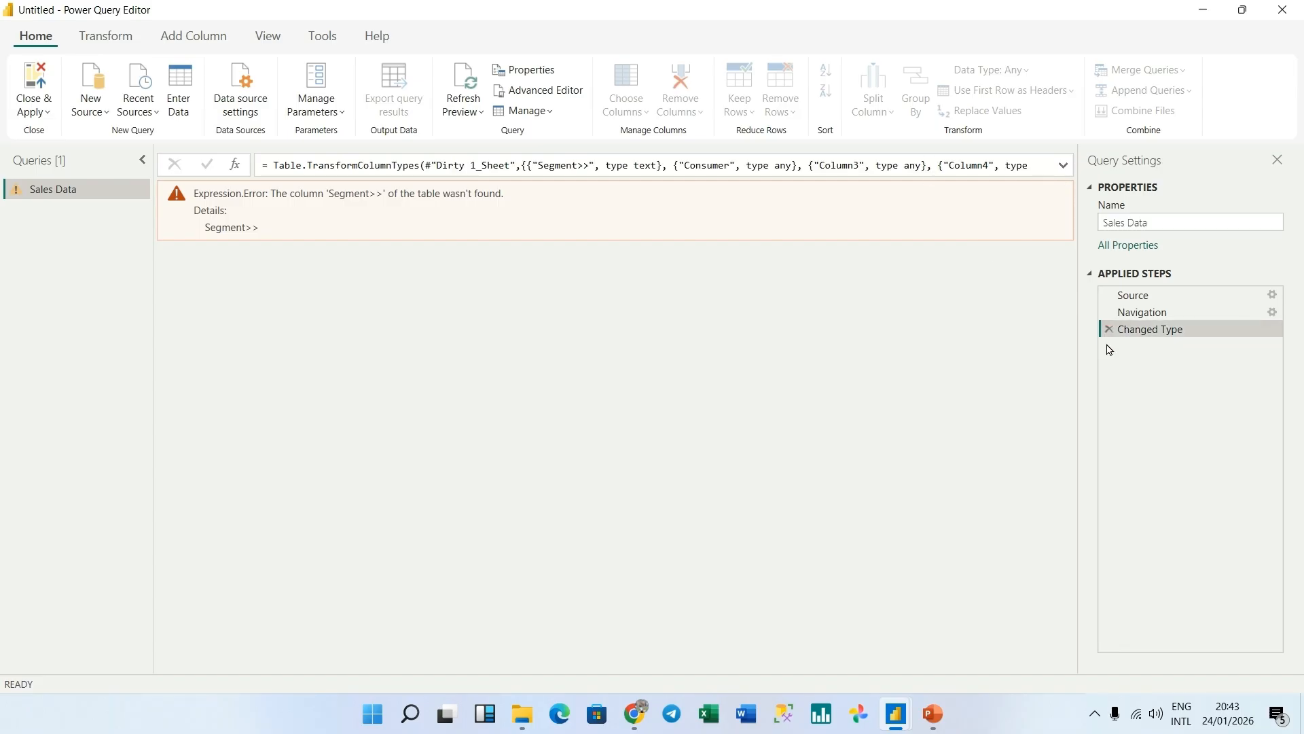
click(1128, 298)
click(1130, 314)
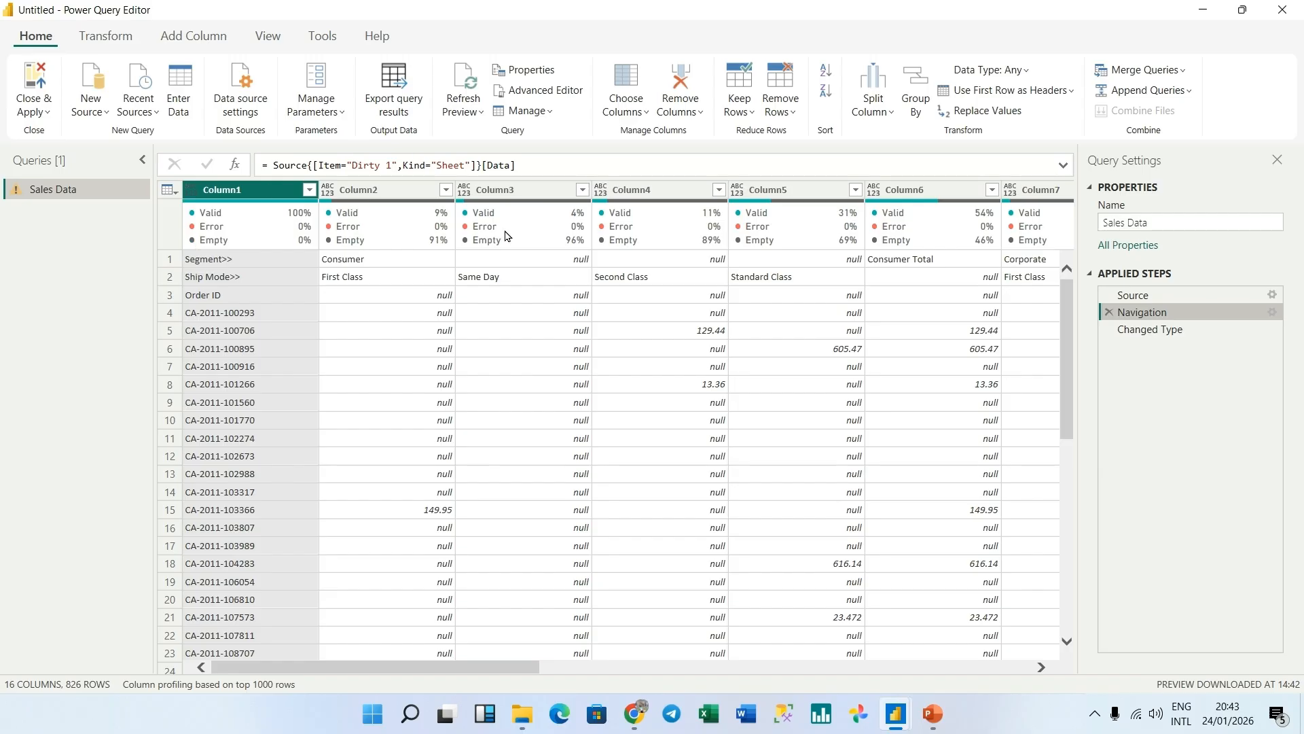
click(1107, 330)
Transpose the Sales Data table and promote its first row to column headers
click(105, 37)
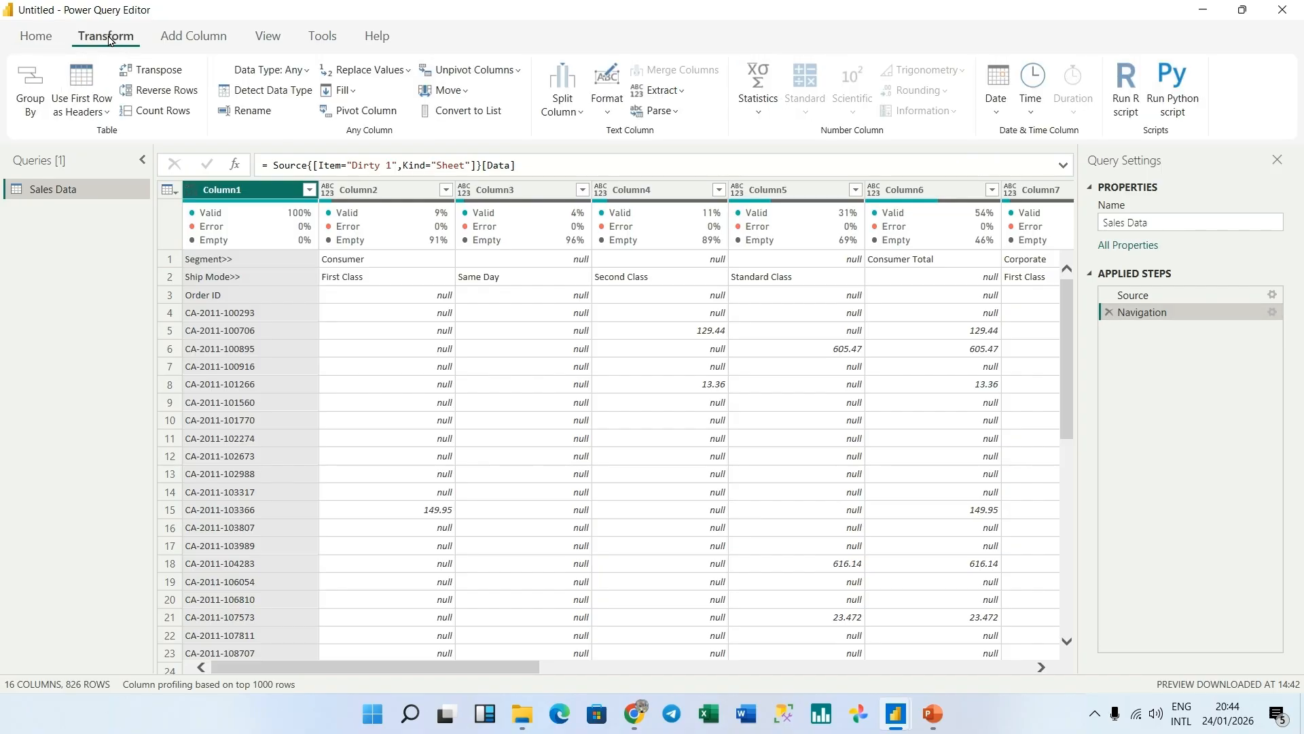
click(161, 72)
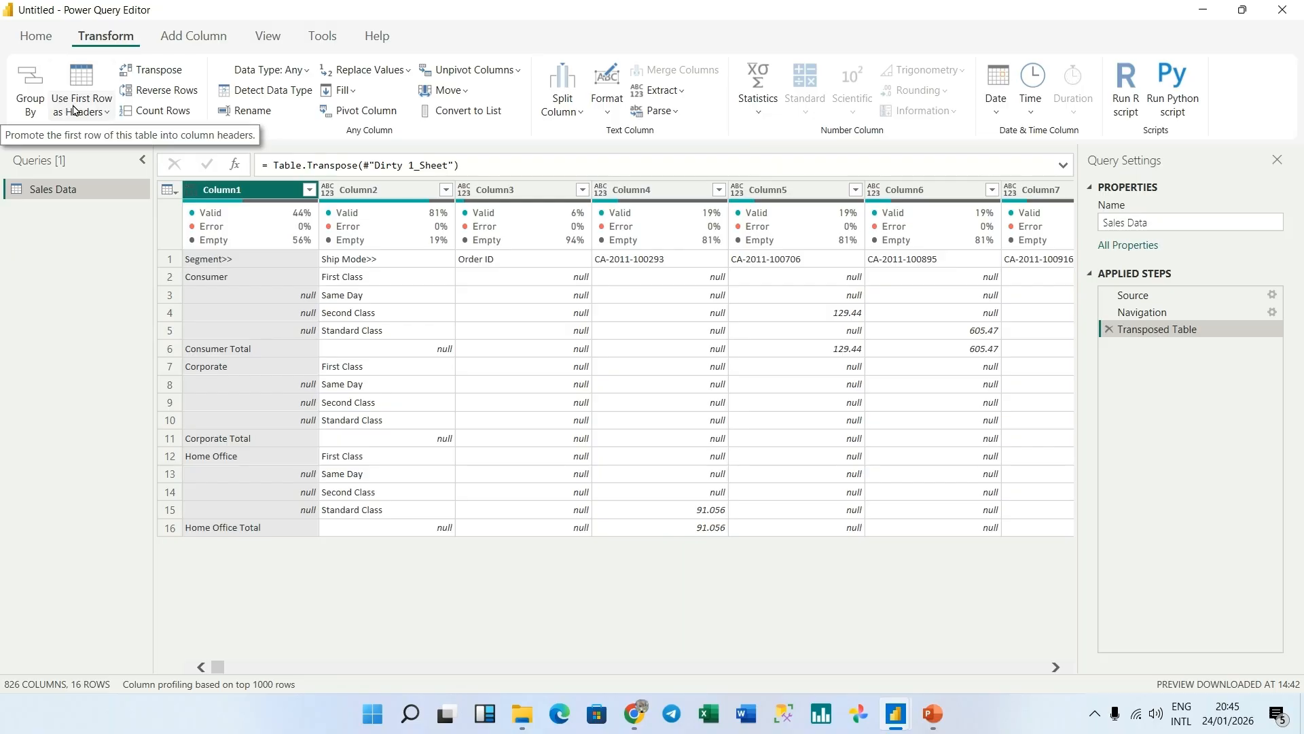
click(109, 113)
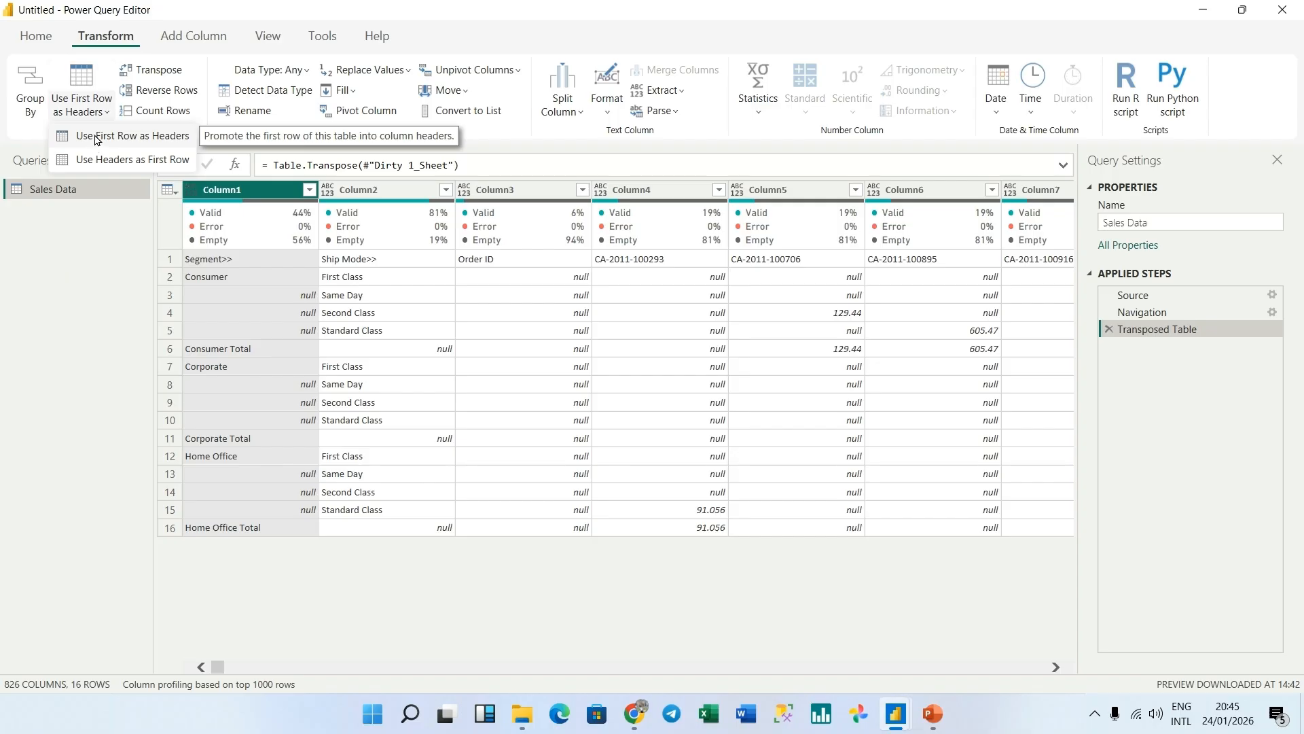
click(146, 140)
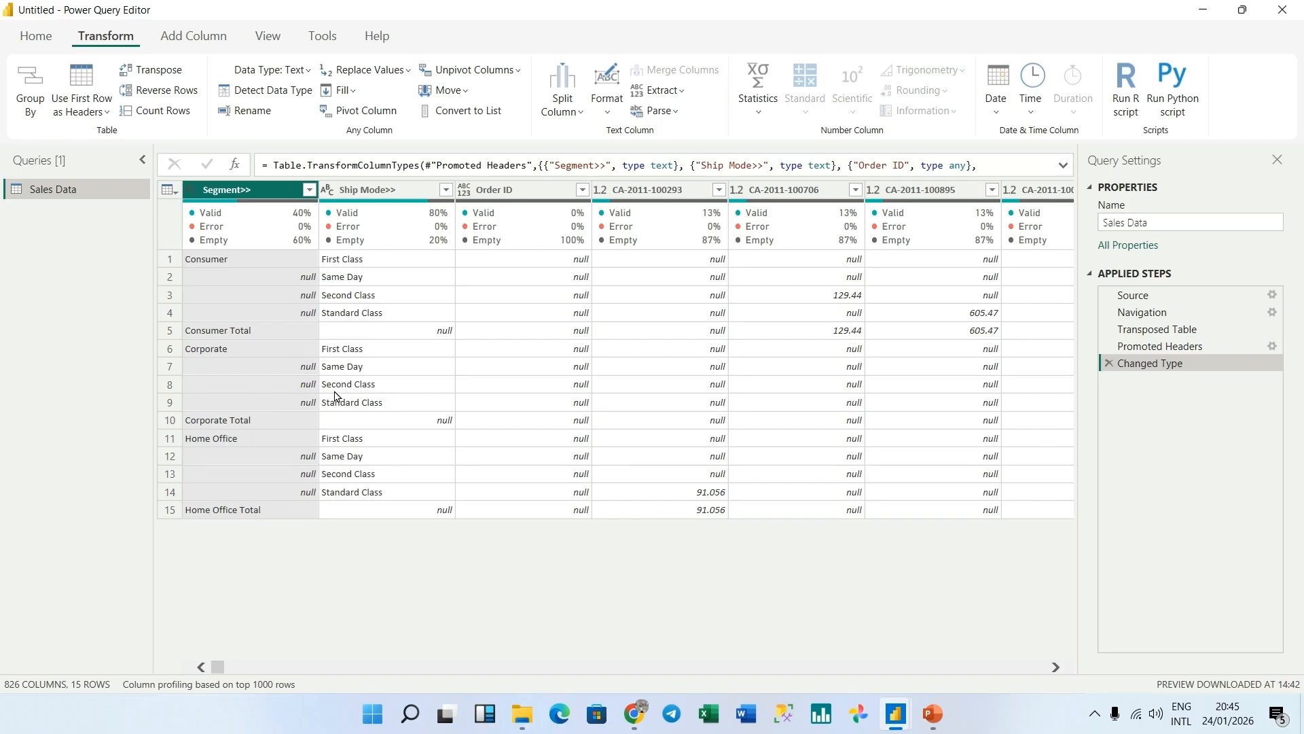
Filter the Segment>> column to exclude Consumer Total, Corporate Total and Home Office Total
click(309, 190)
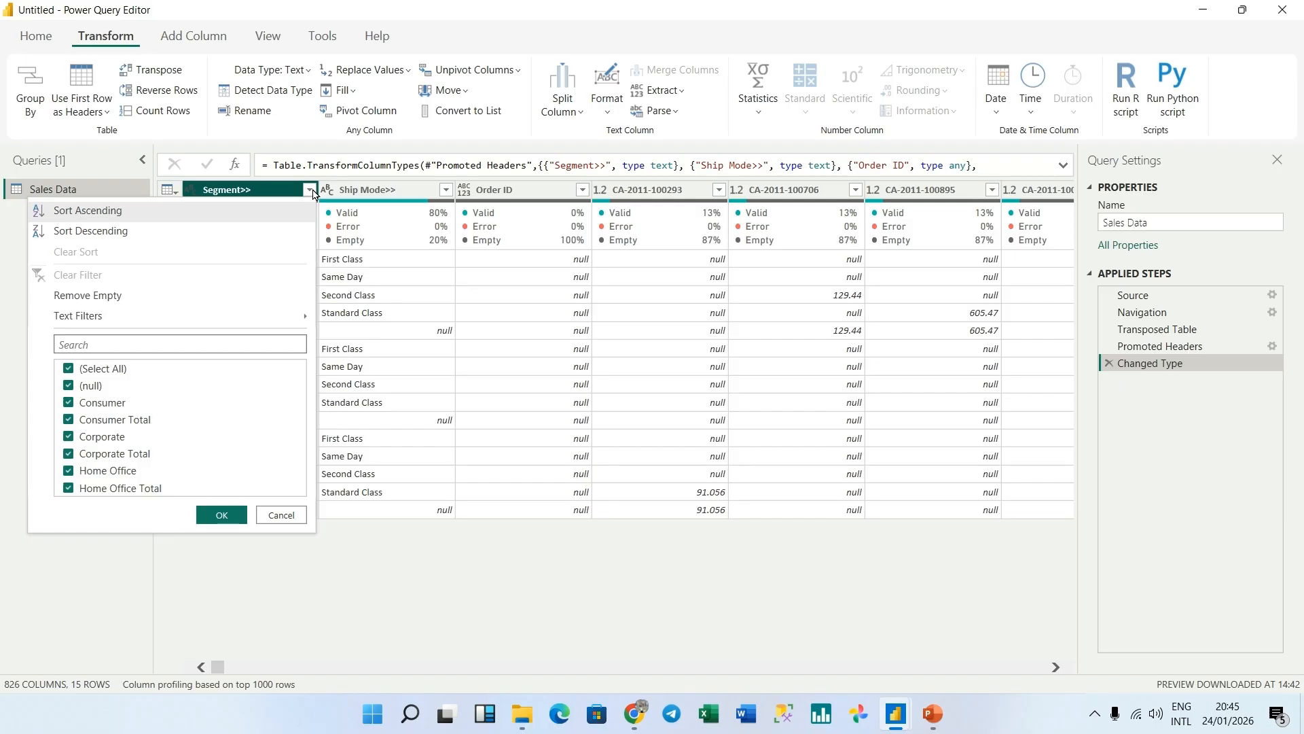
click(312, 191)
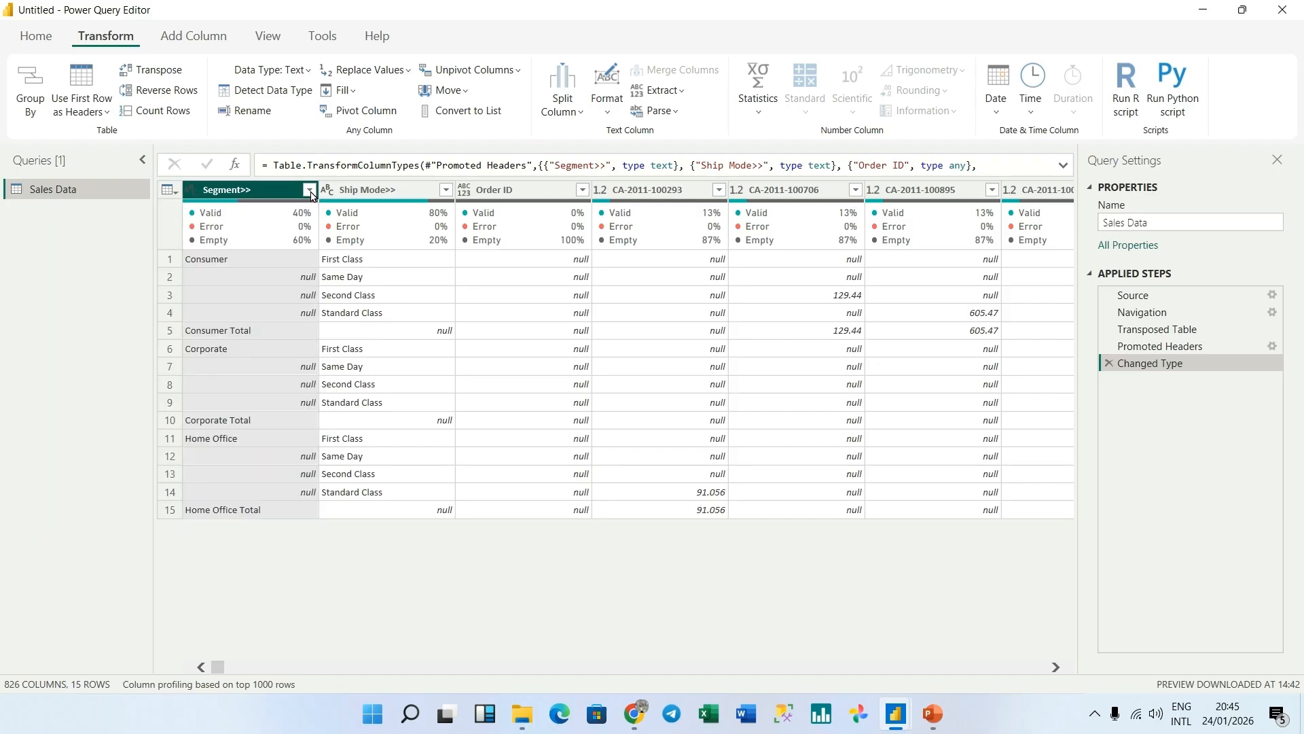
click(310, 192)
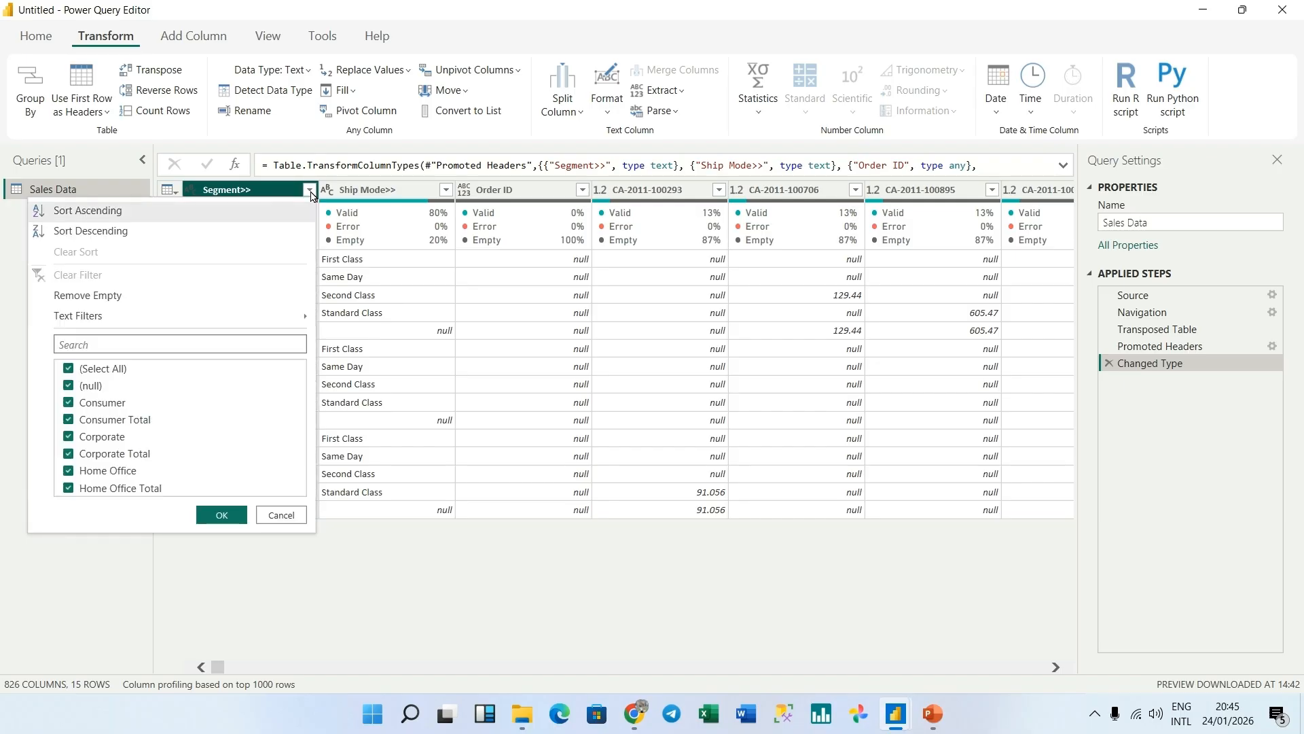
click(69, 421)
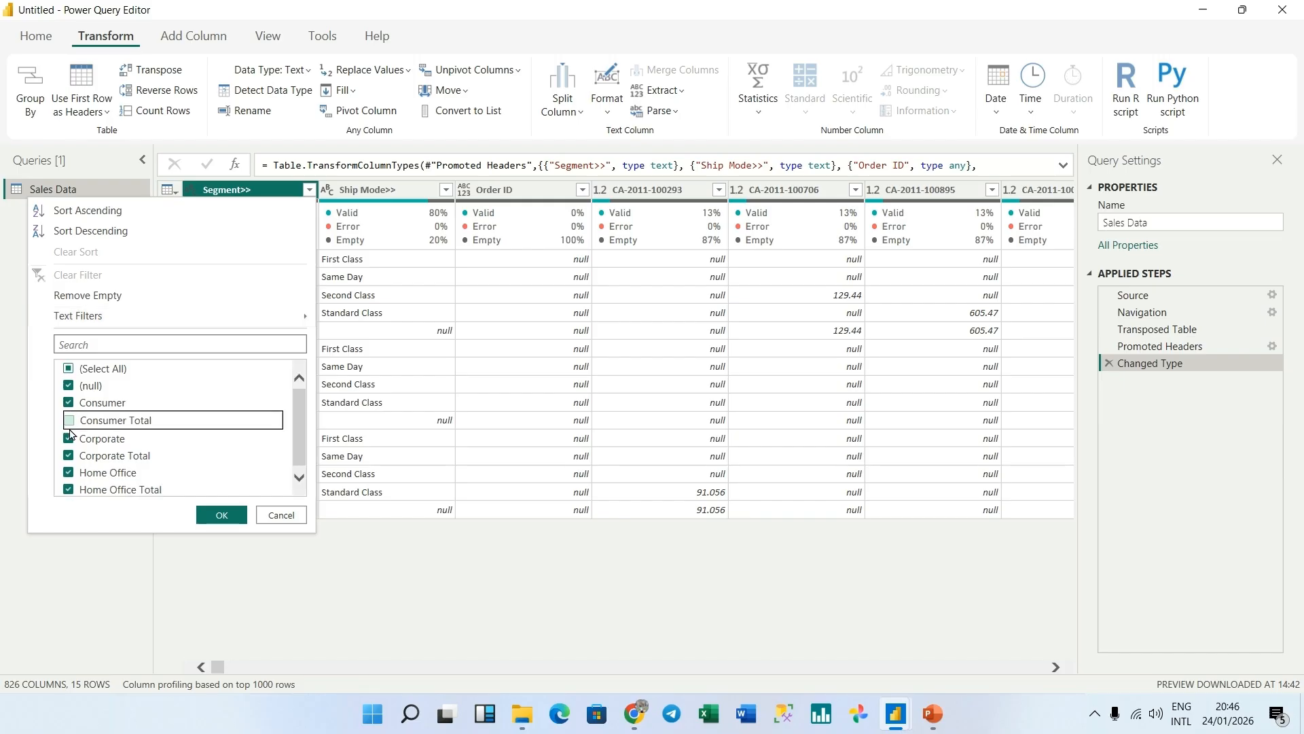
click(68, 460)
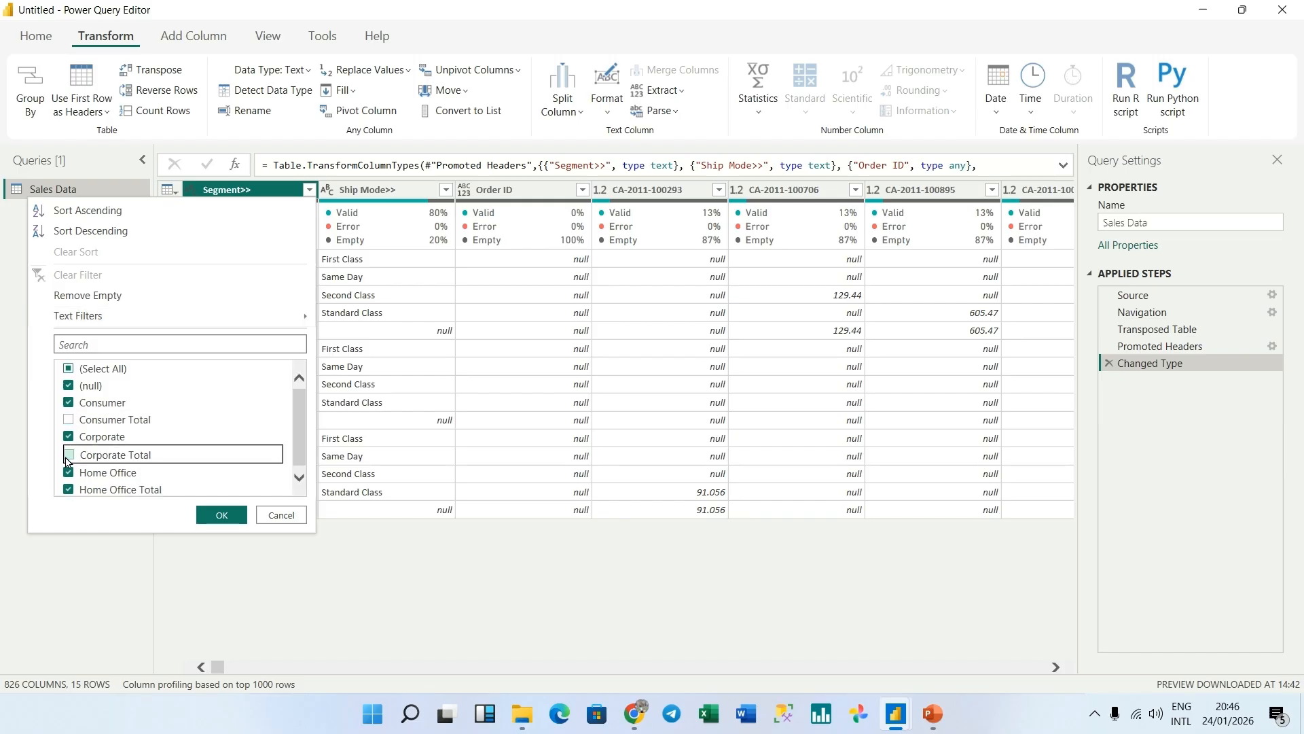
click(68, 492)
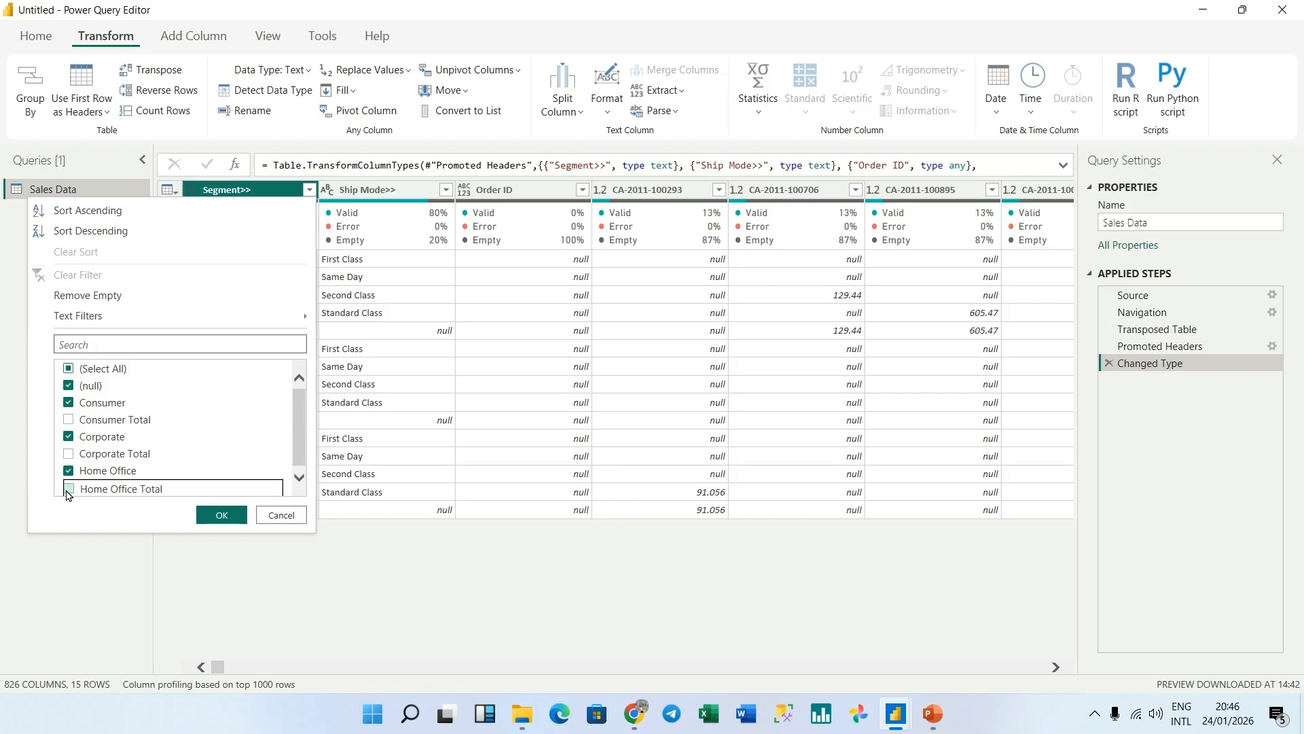
click(221, 516)
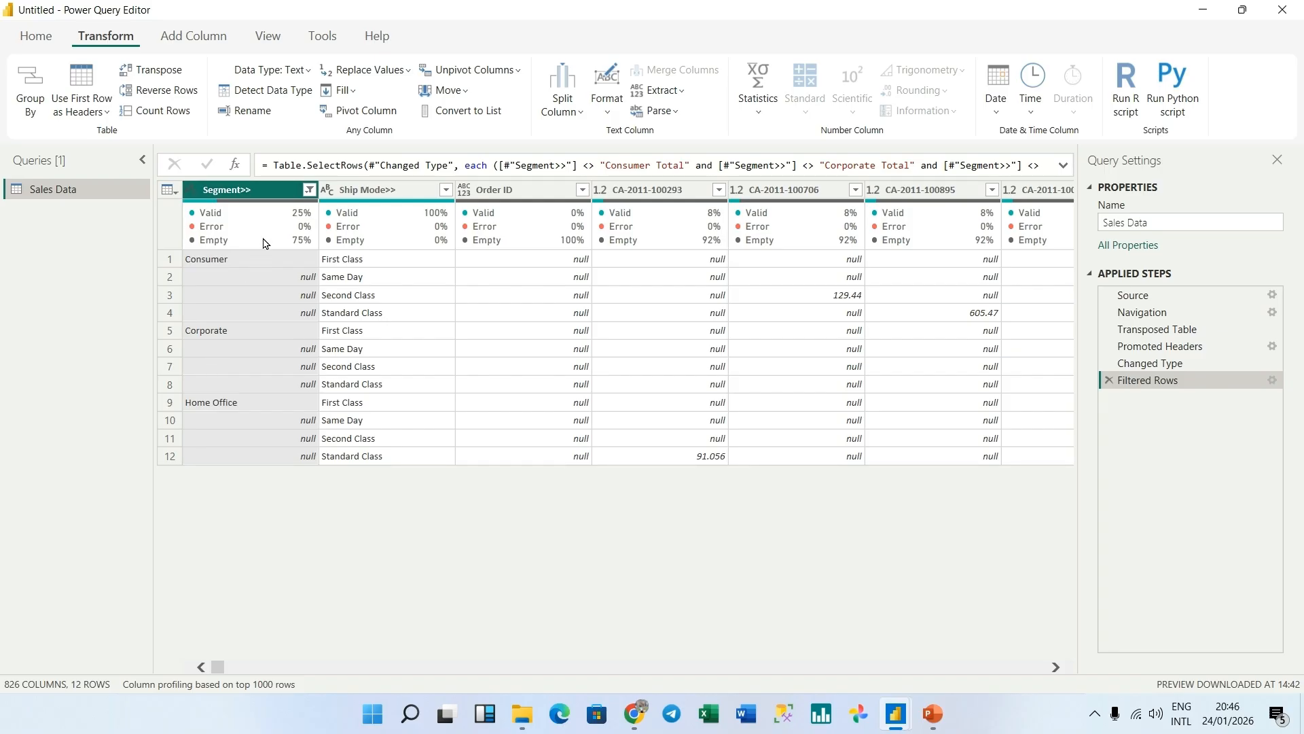
Fill down the empty Segment>> cells and unpivot all columns other than Segment>> and Ship Mode>>
click(354, 95)
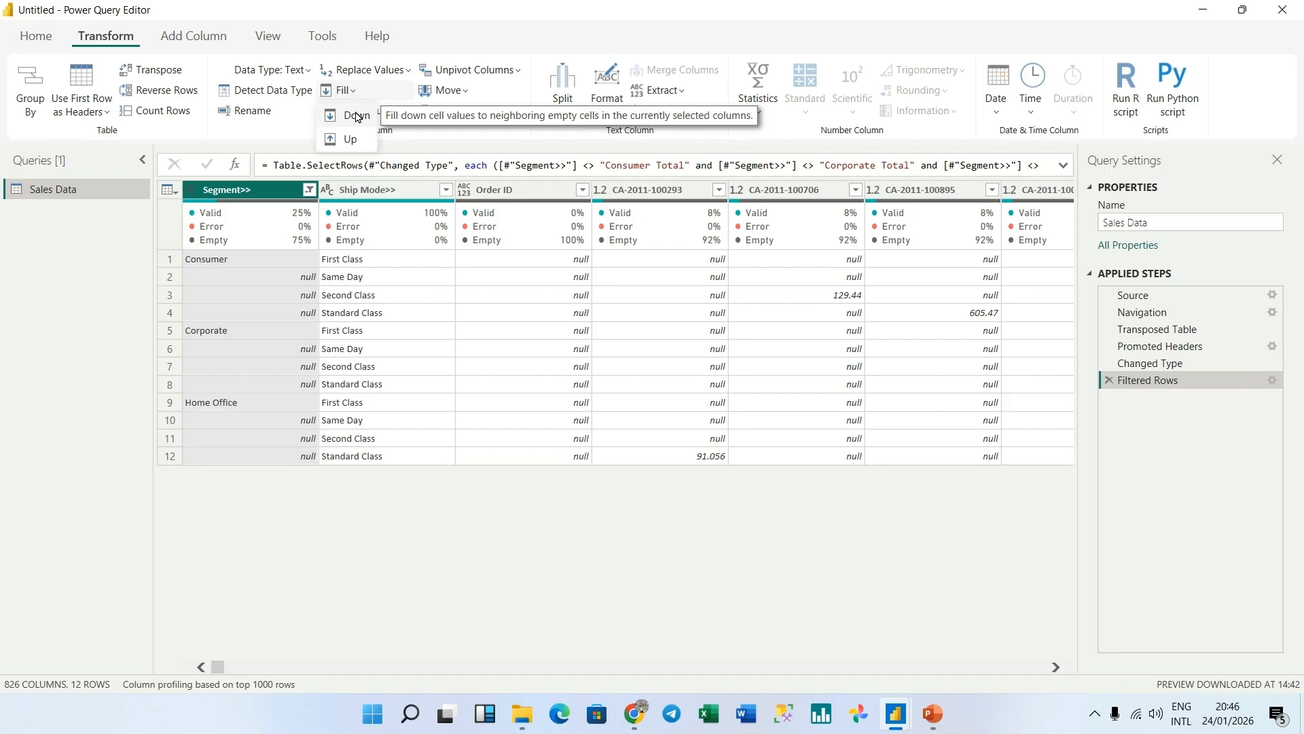
click(357, 117)
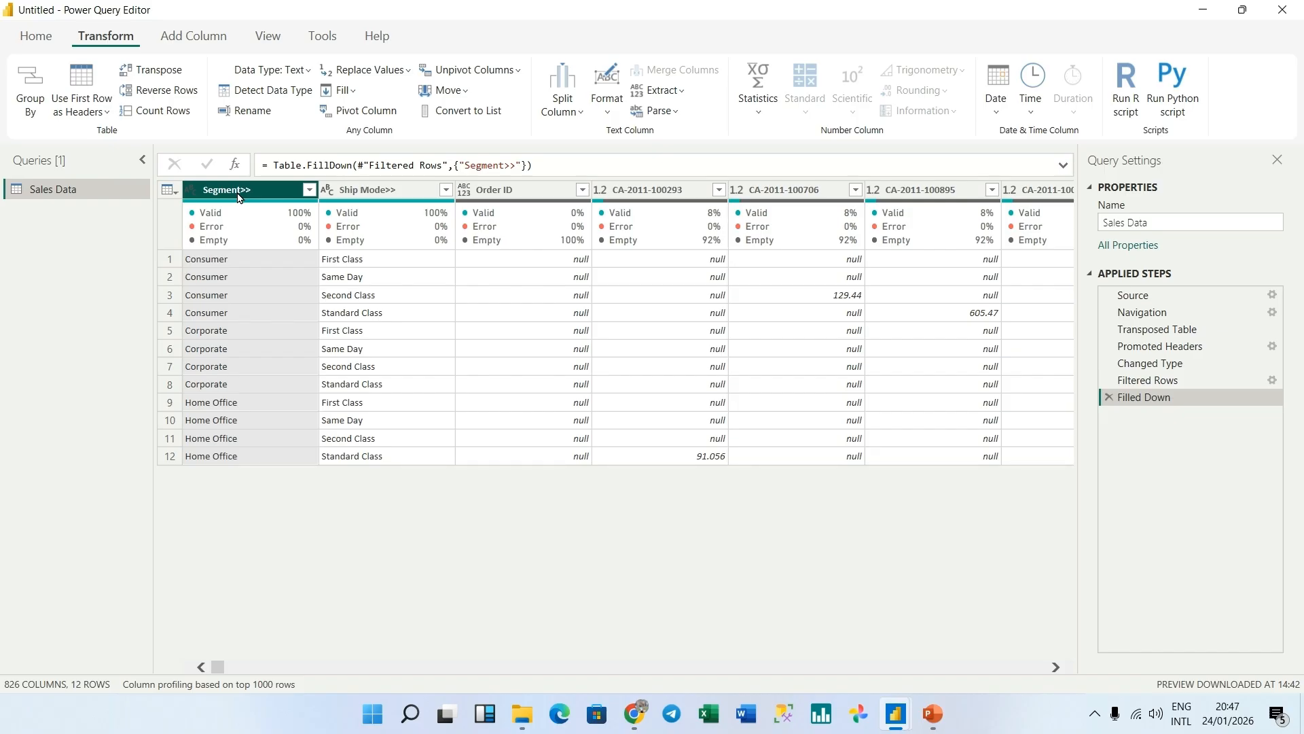
ctrl+click(360, 195)
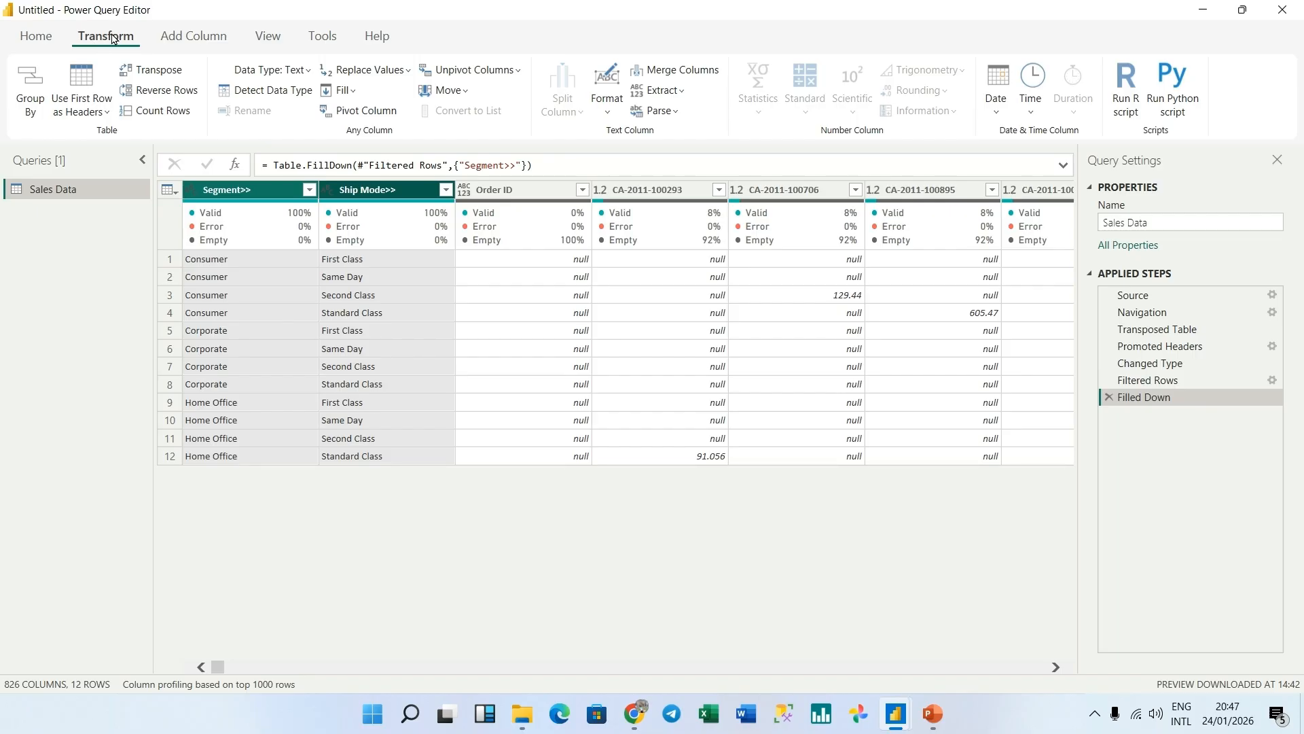
click(519, 72)
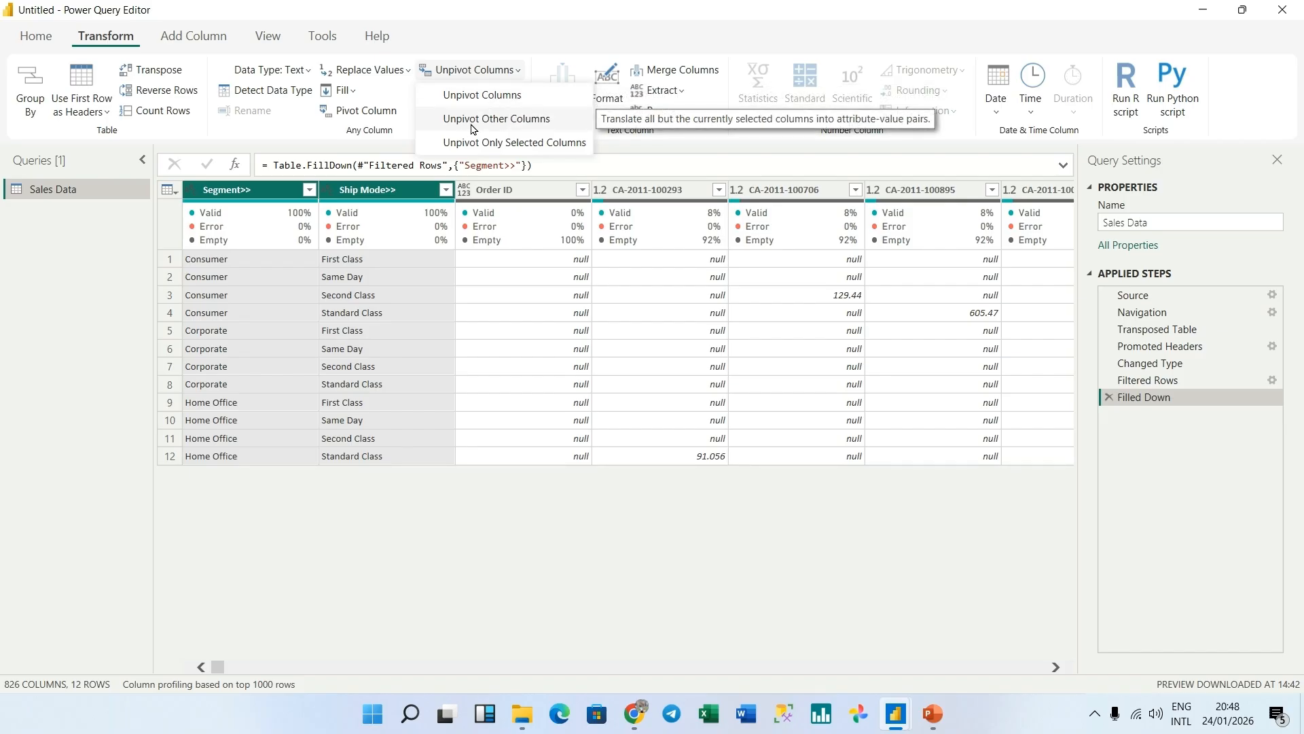
click(541, 123)
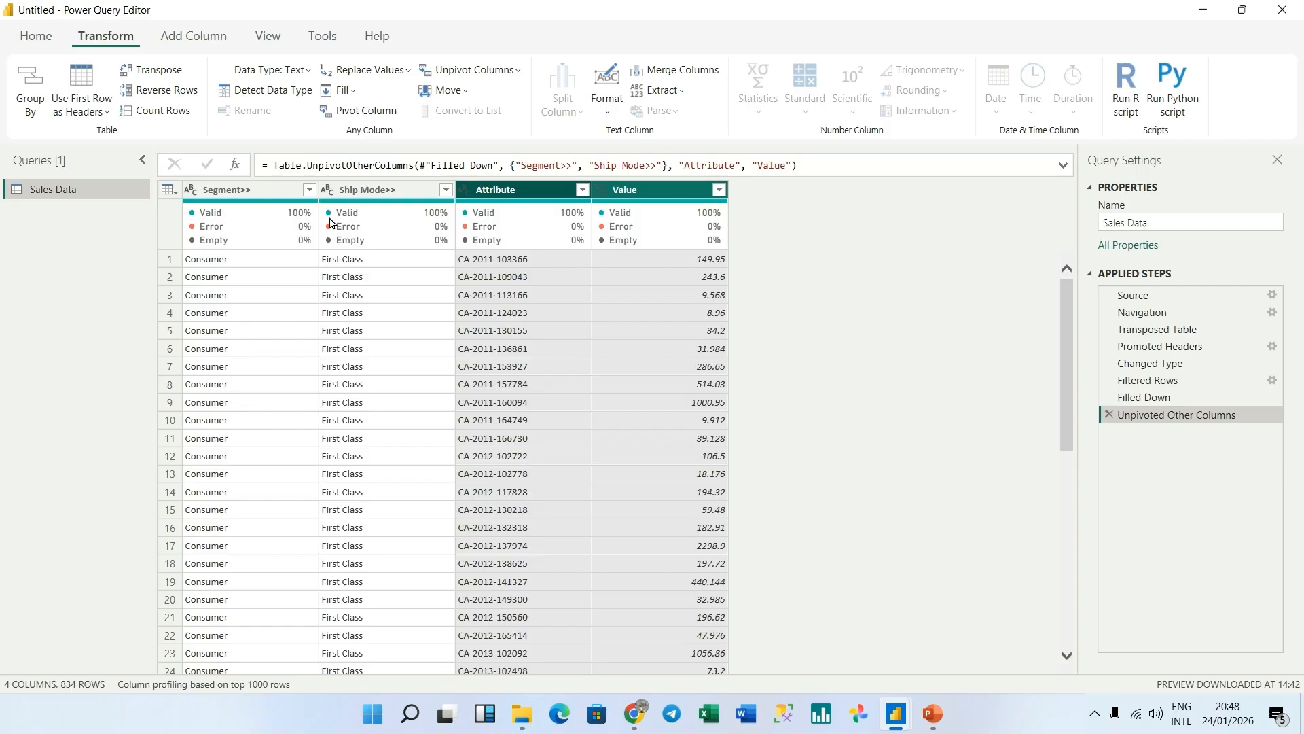
Rename the Segment>> column as Segment and the Ship Mode>> column as Ship Mode
double_click(272, 193)
click(263, 190)
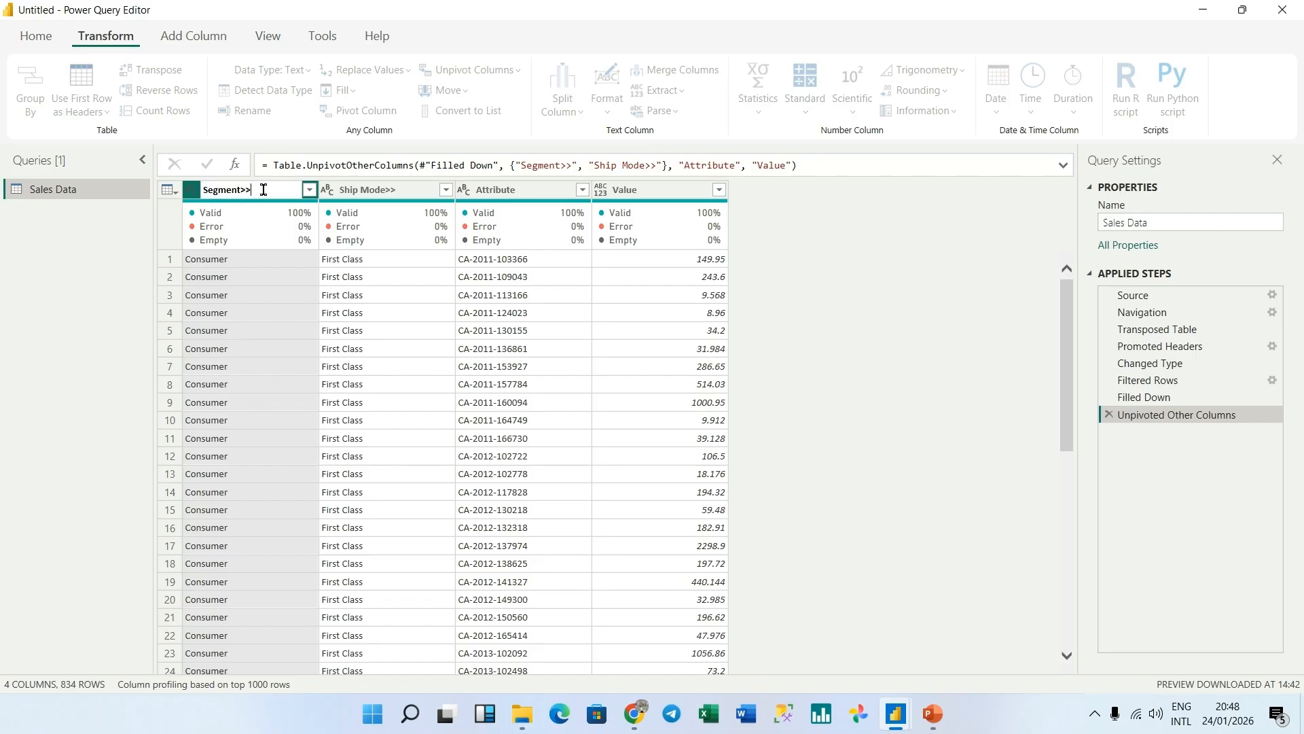
key(BackSpace)
key(BackSpace)
key(Return)
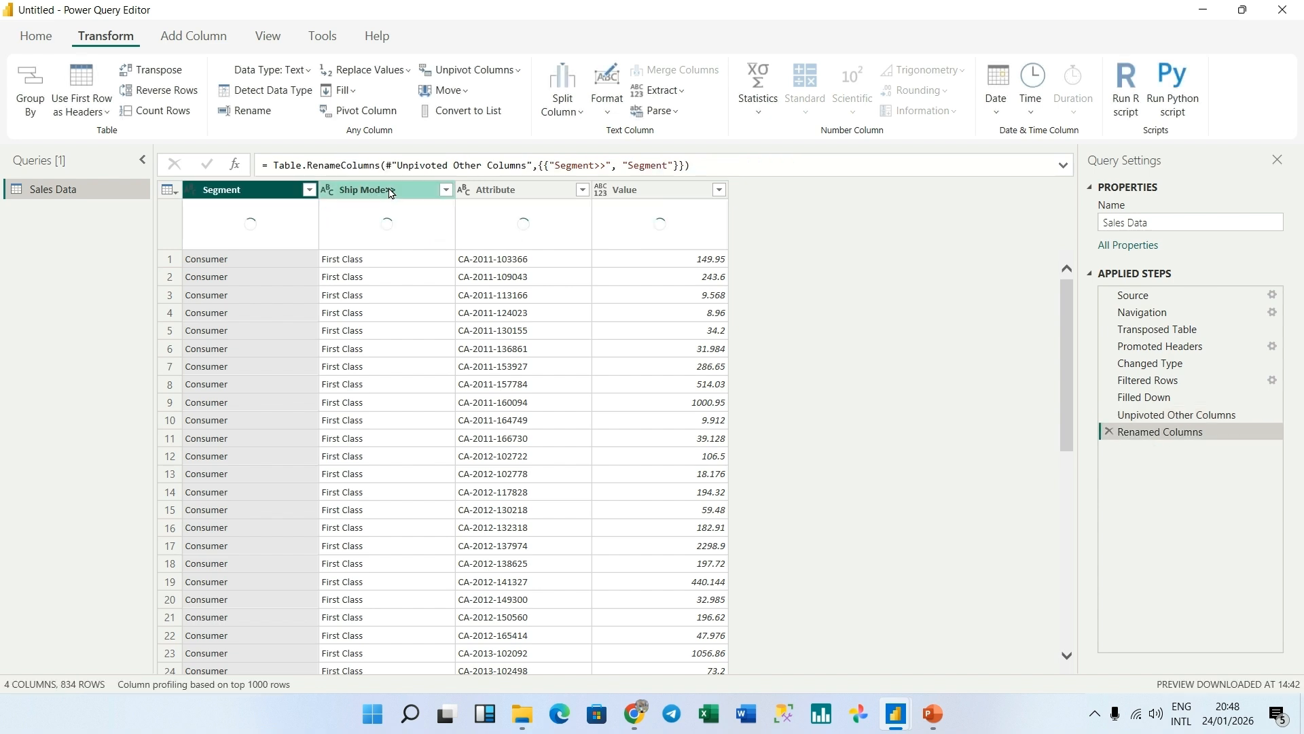
click(398, 192)
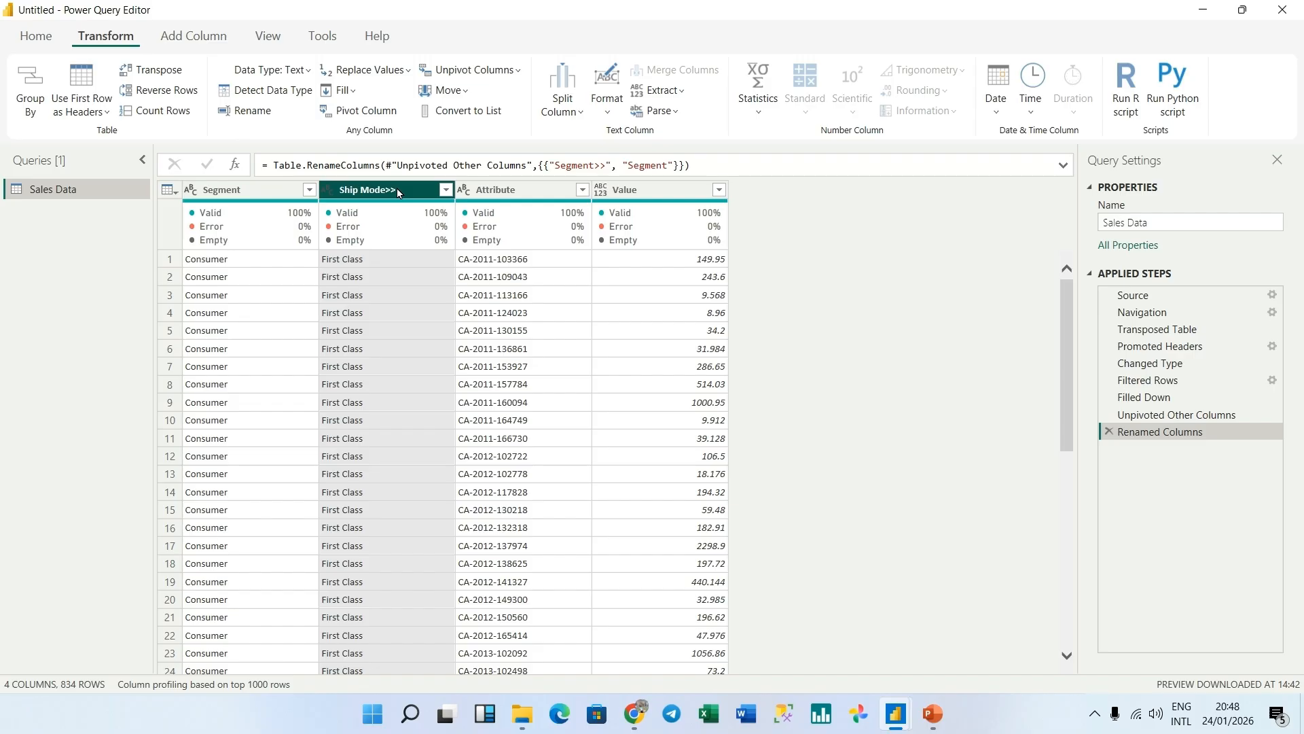
double_click(398, 192)
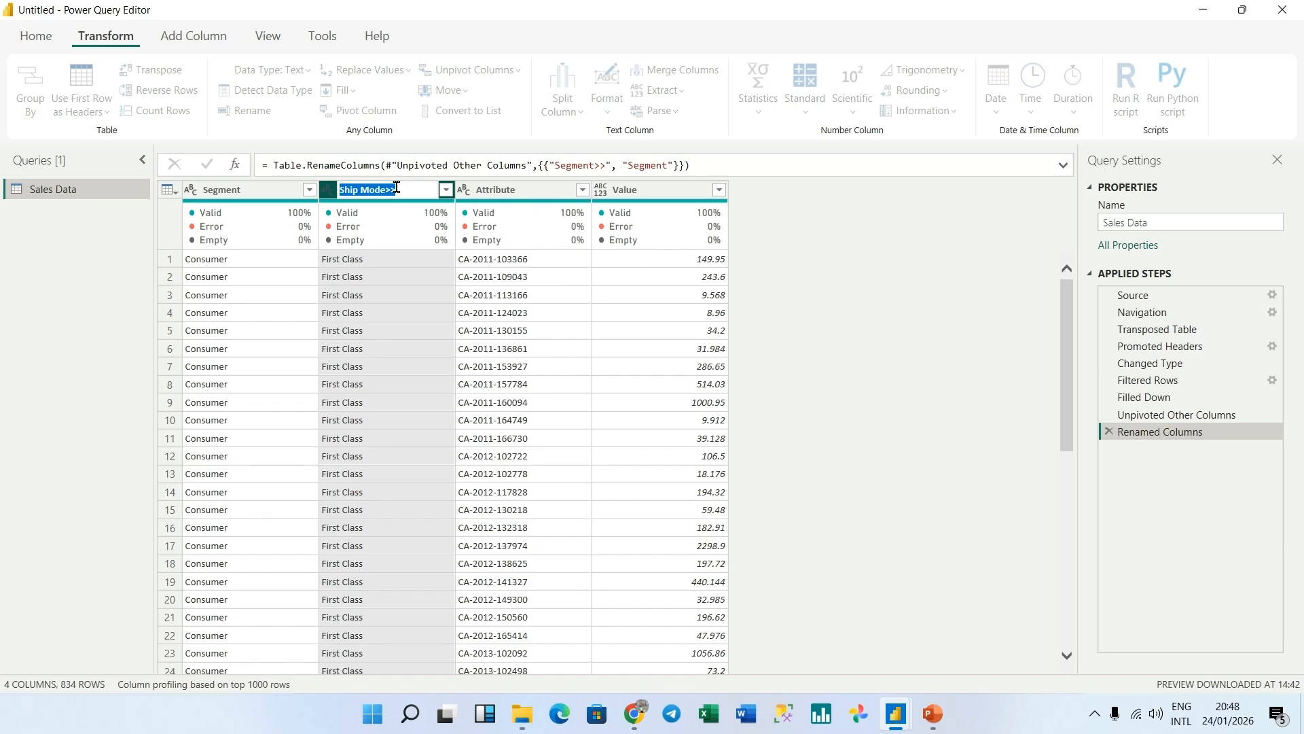
click(407, 188)
key(BackSpace)
key(BackSpace)
key(Escape)
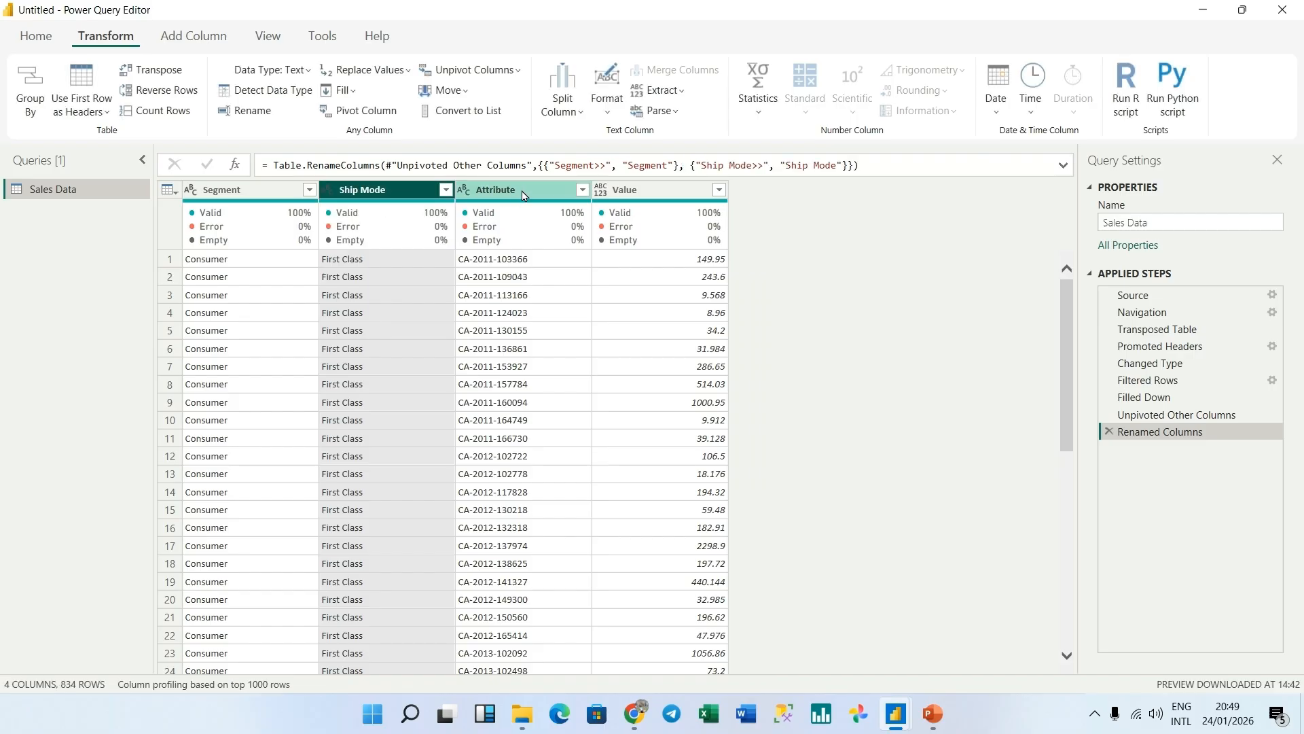
Rename the Attribute column as Order ID and the Value column as Sales
double_click(522, 190)
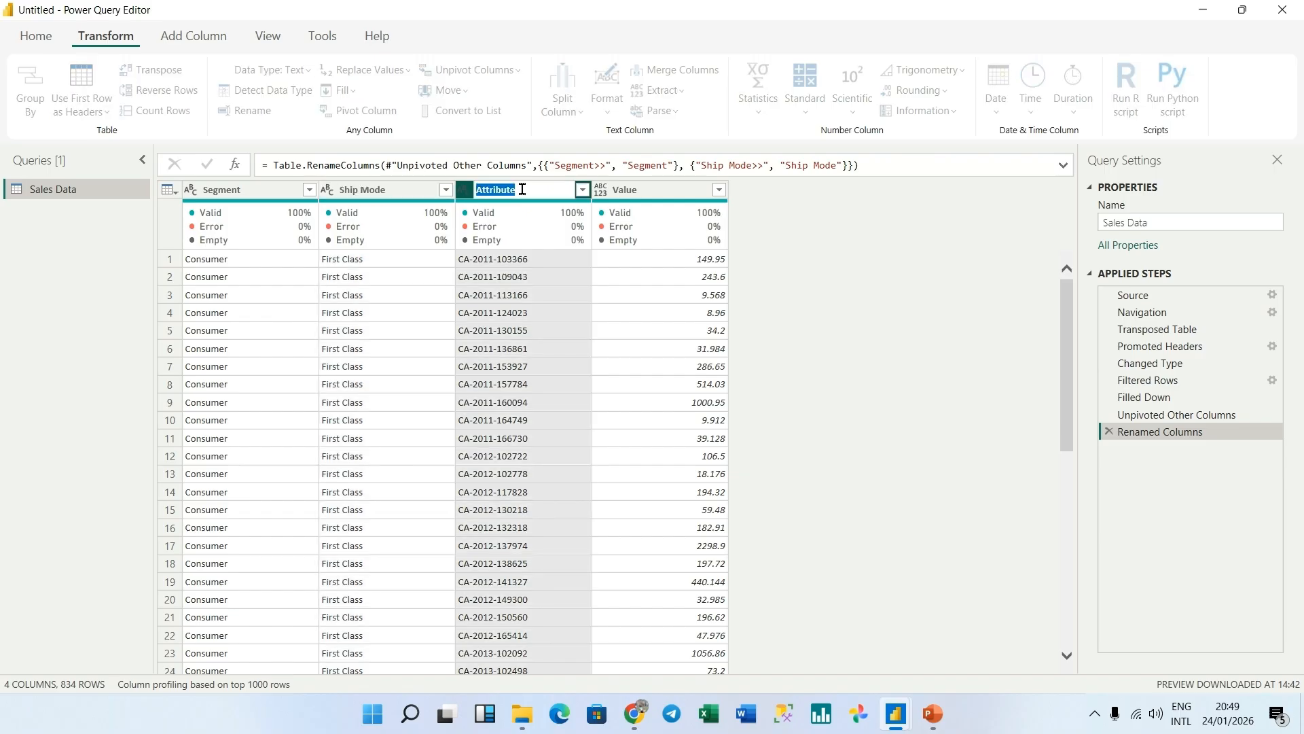
text(Orders)
key(BackSpace)
text(ID)
key(Return)
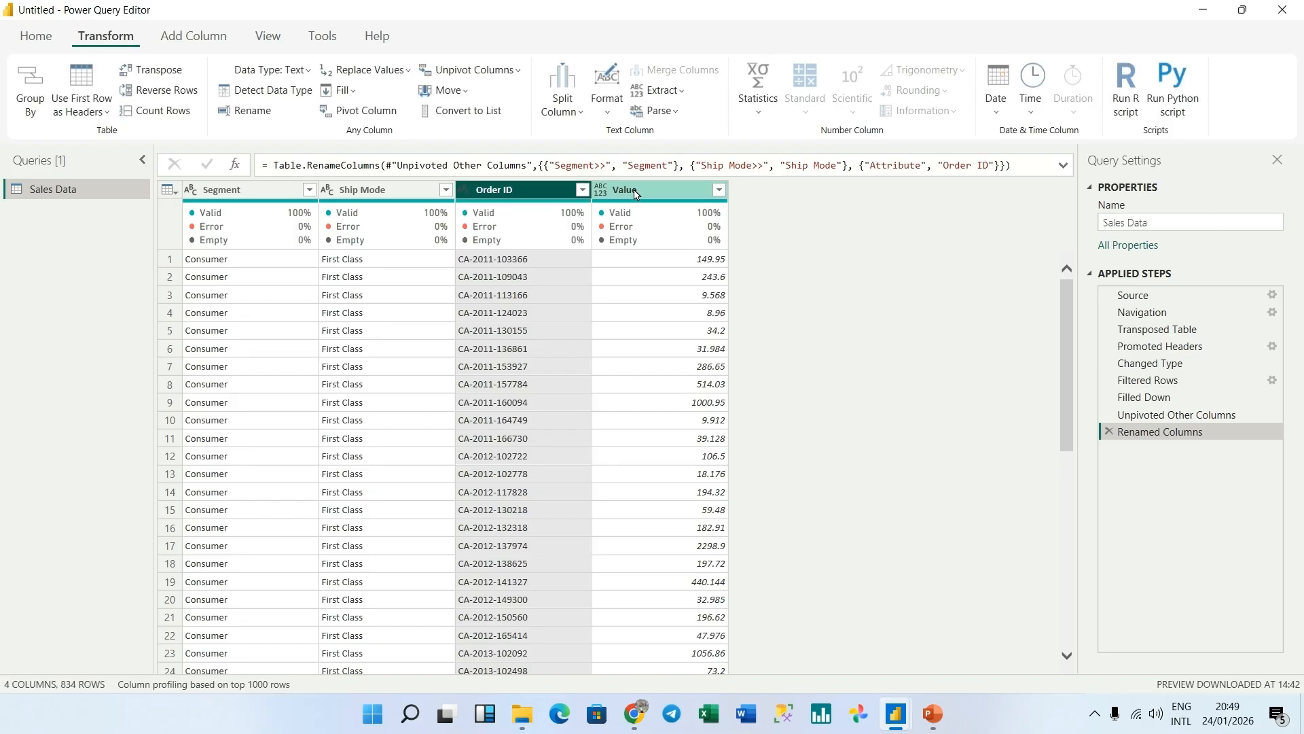
double_click(634, 192)
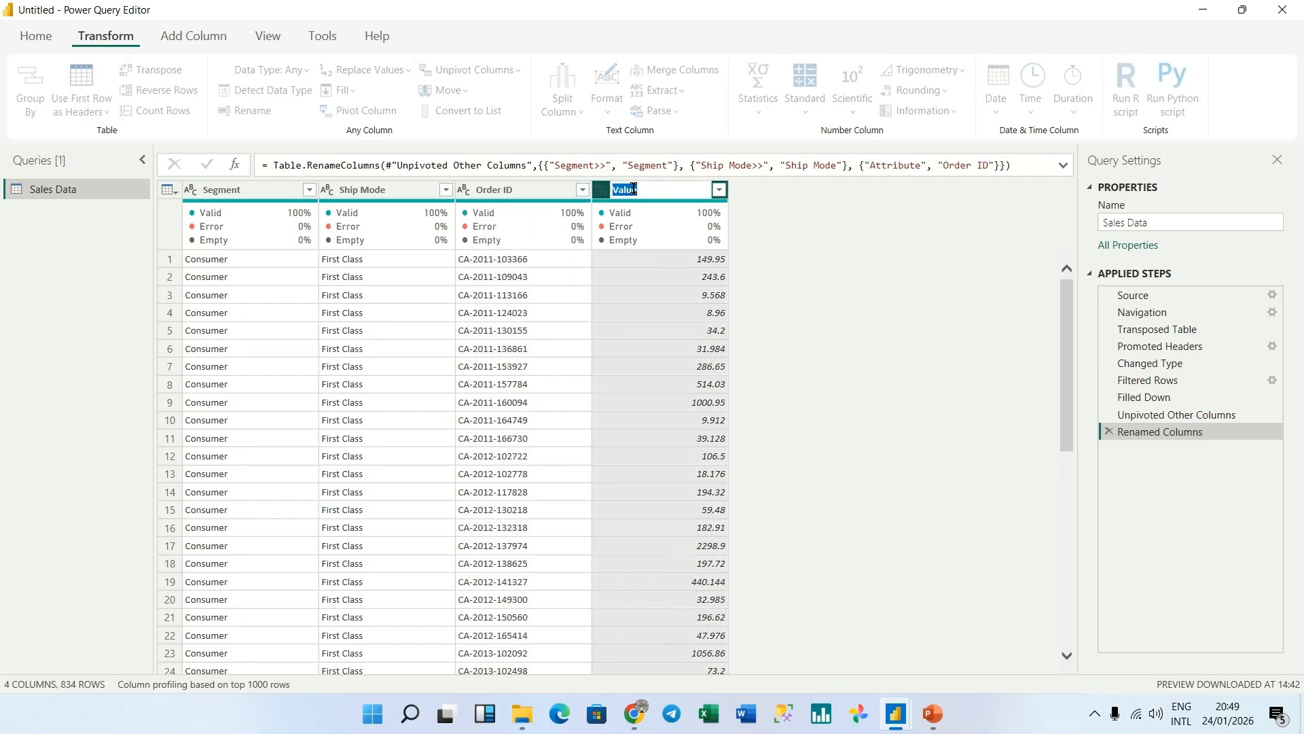
text(Sales)
key(Return)
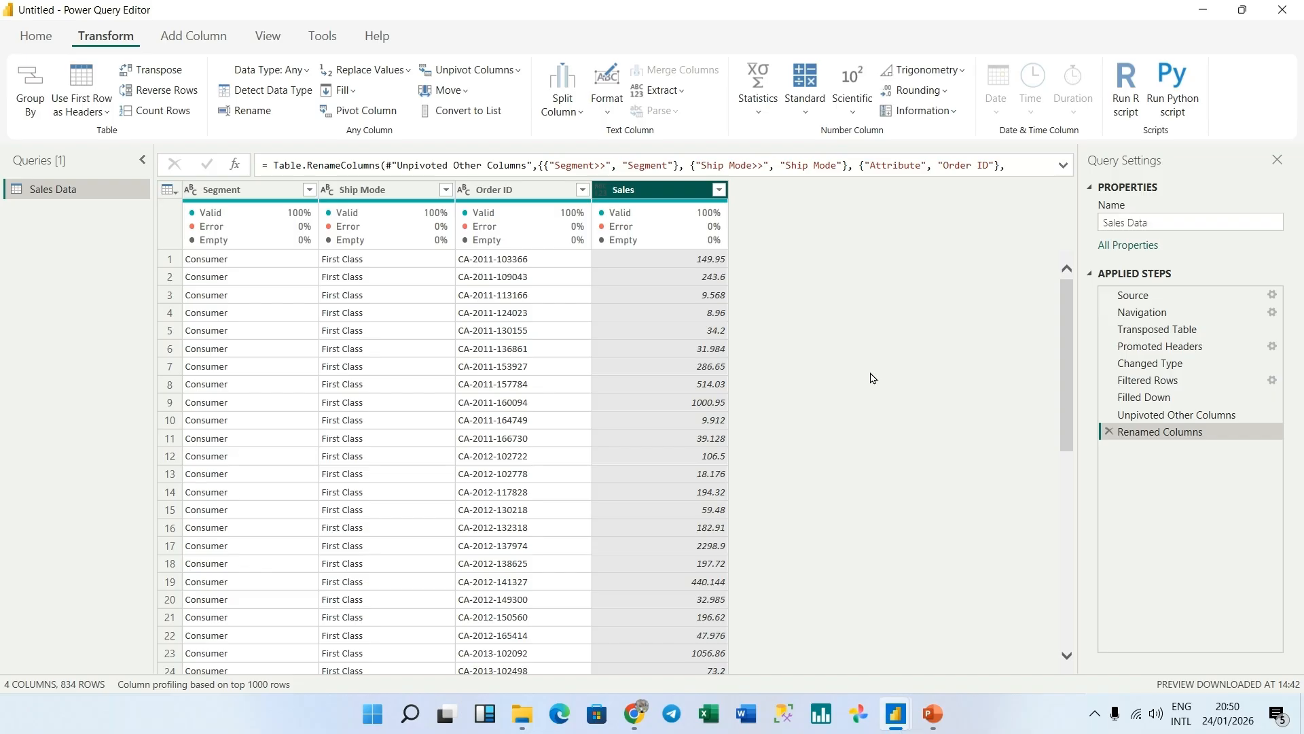
Check the ongoing Google Meet call in Chrome and return to Power Query Editor
mouse_move(634, 713)
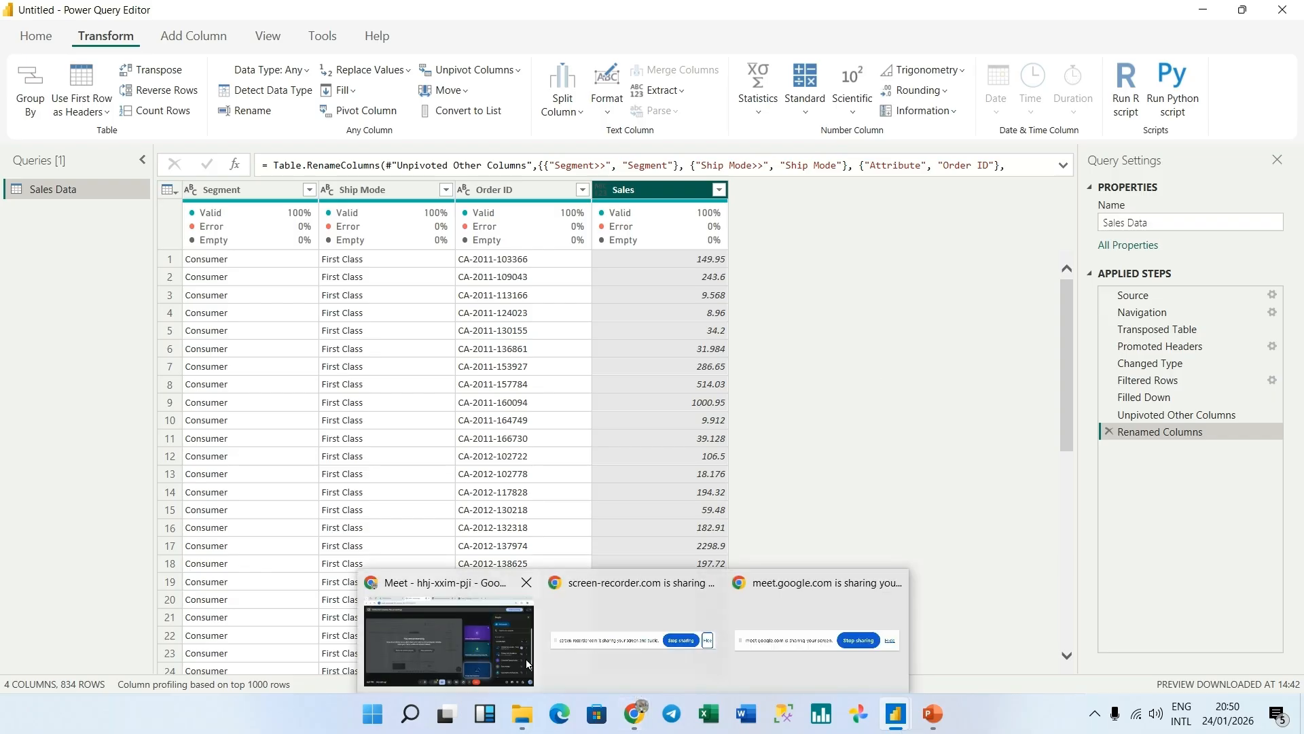
click(470, 650)
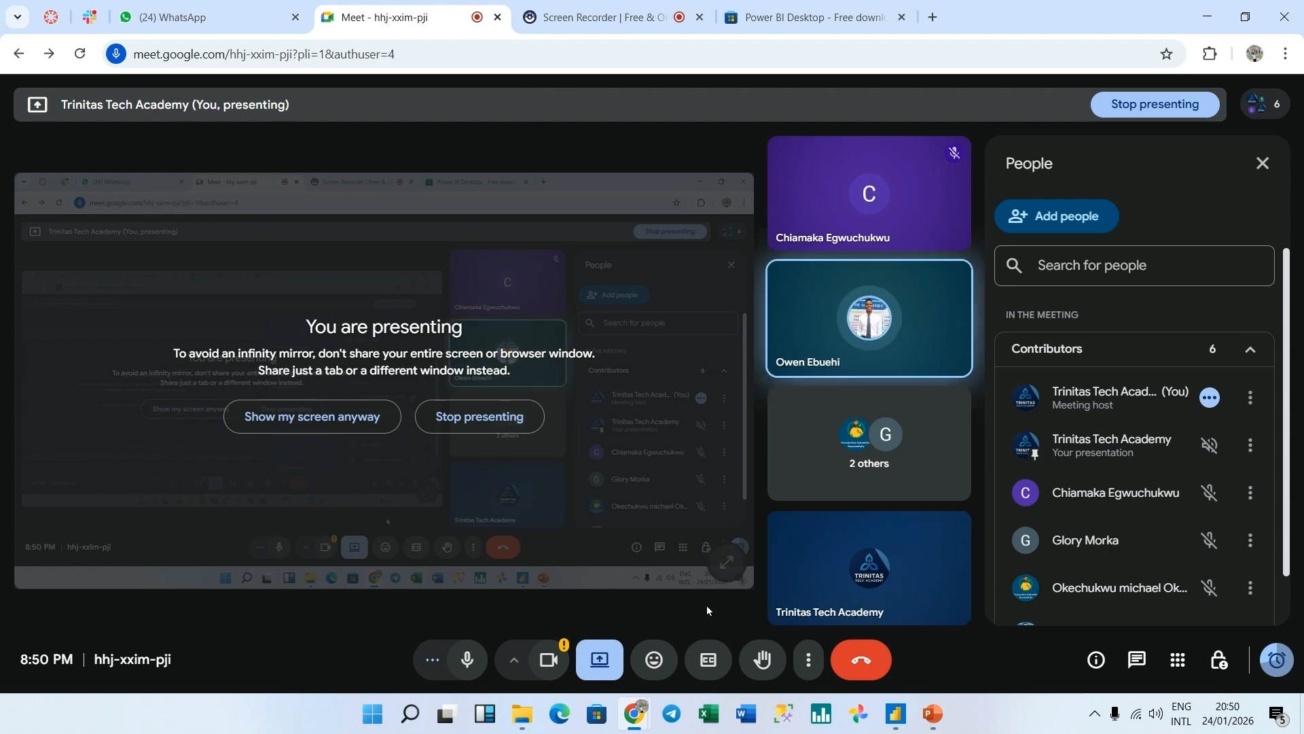
mouse_move(892, 713)
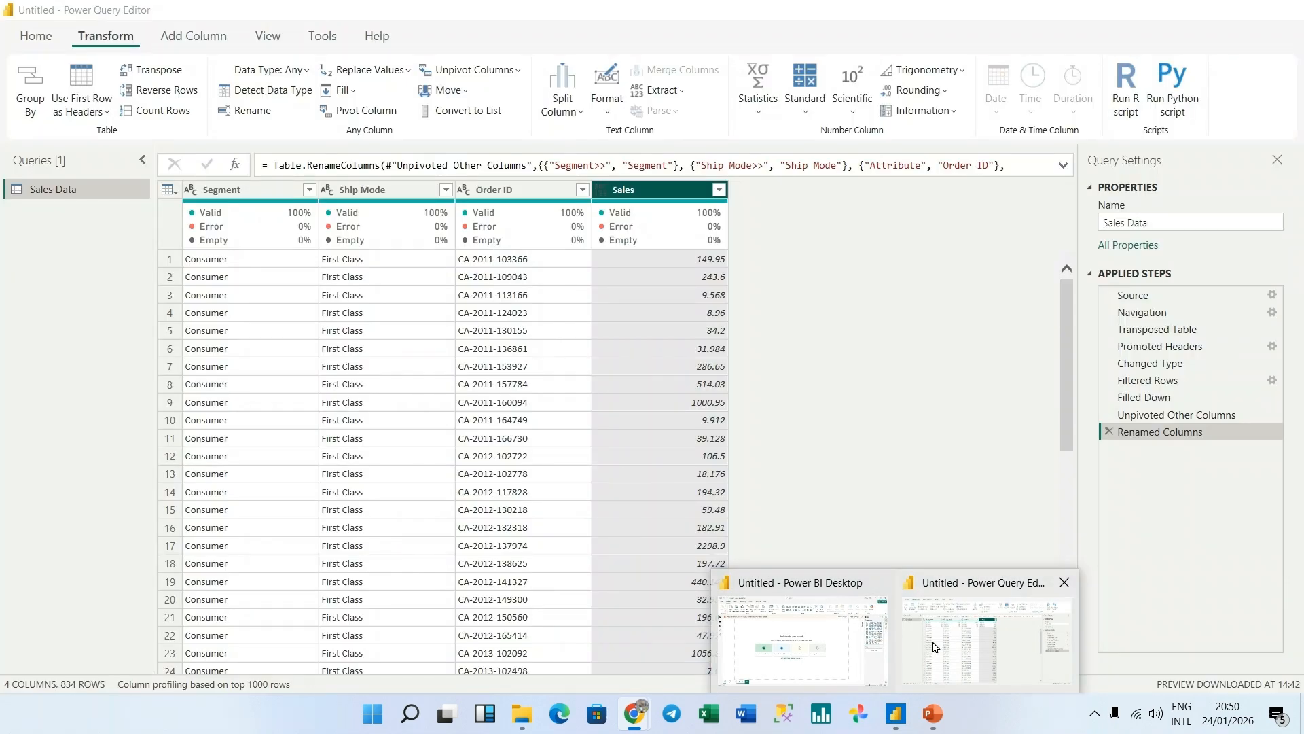
click(934, 646)
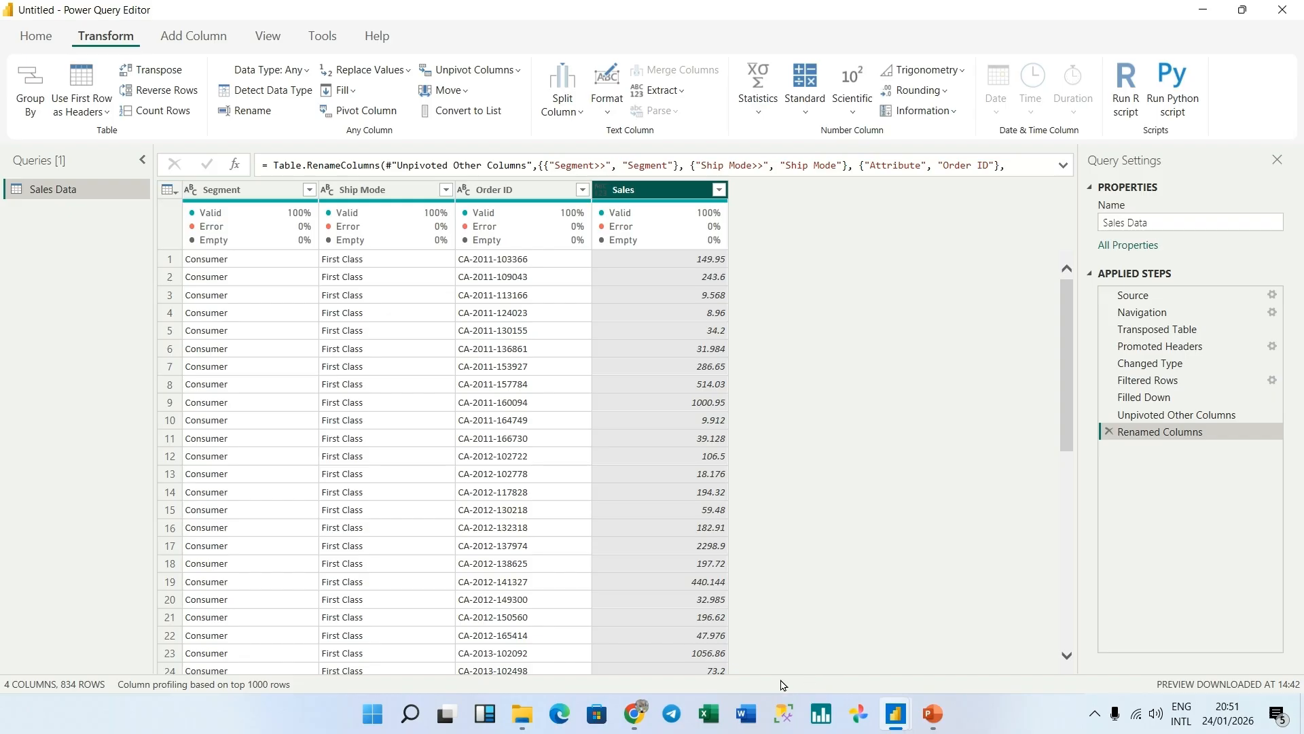
Switch from Power Query Editor to the Google Meet call in Chrome
mouse_move(636, 708)
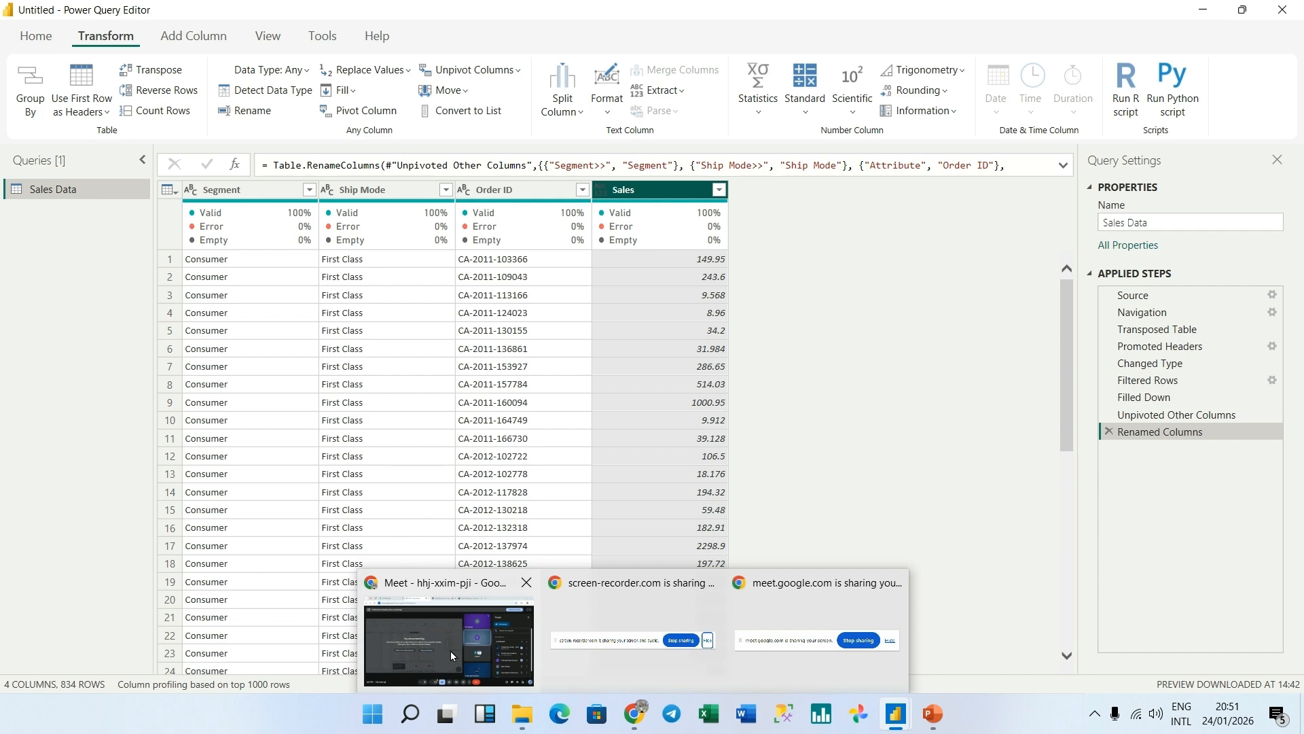
click(428, 645)
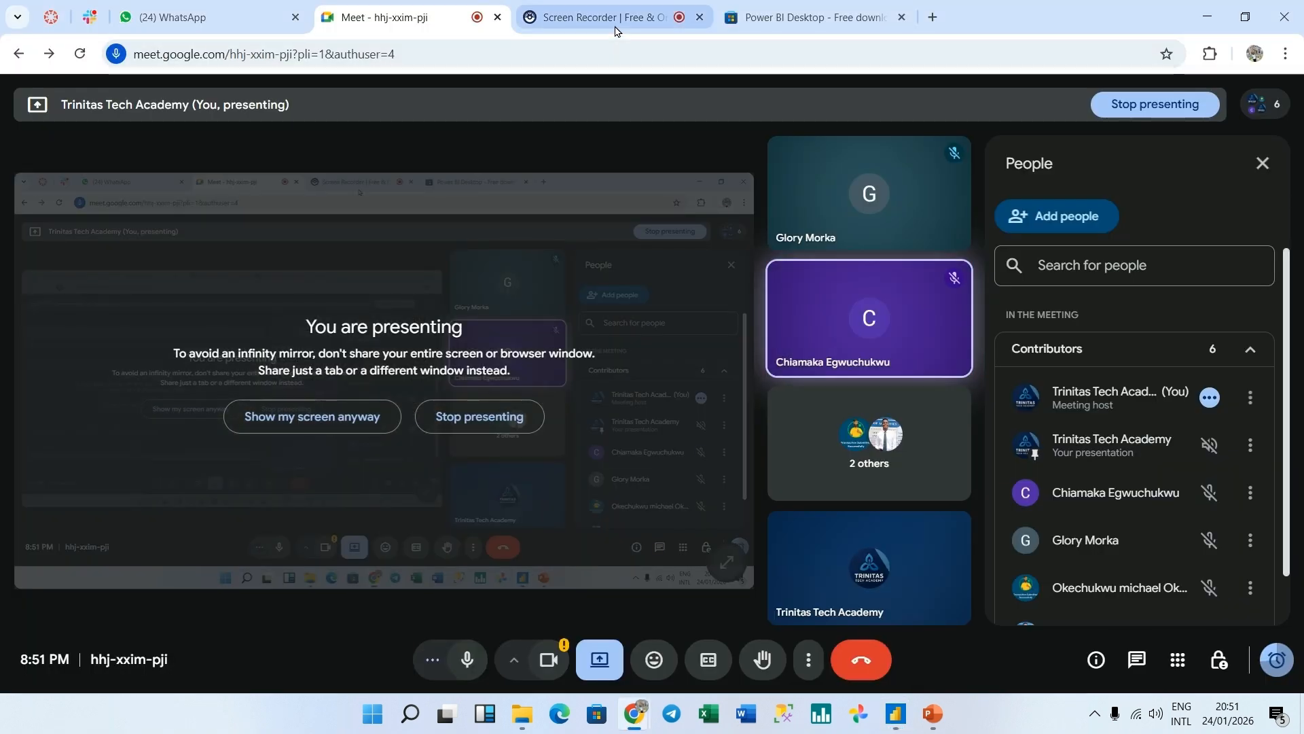